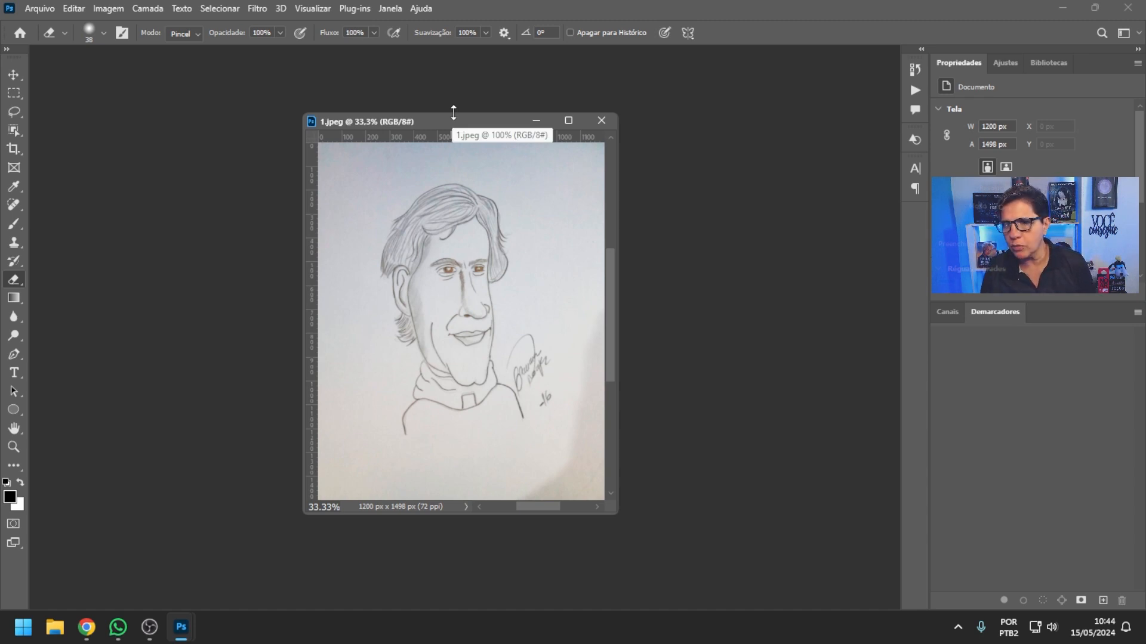
click(945, 313)
click(986, 311)
click(948, 312)
click(990, 314)
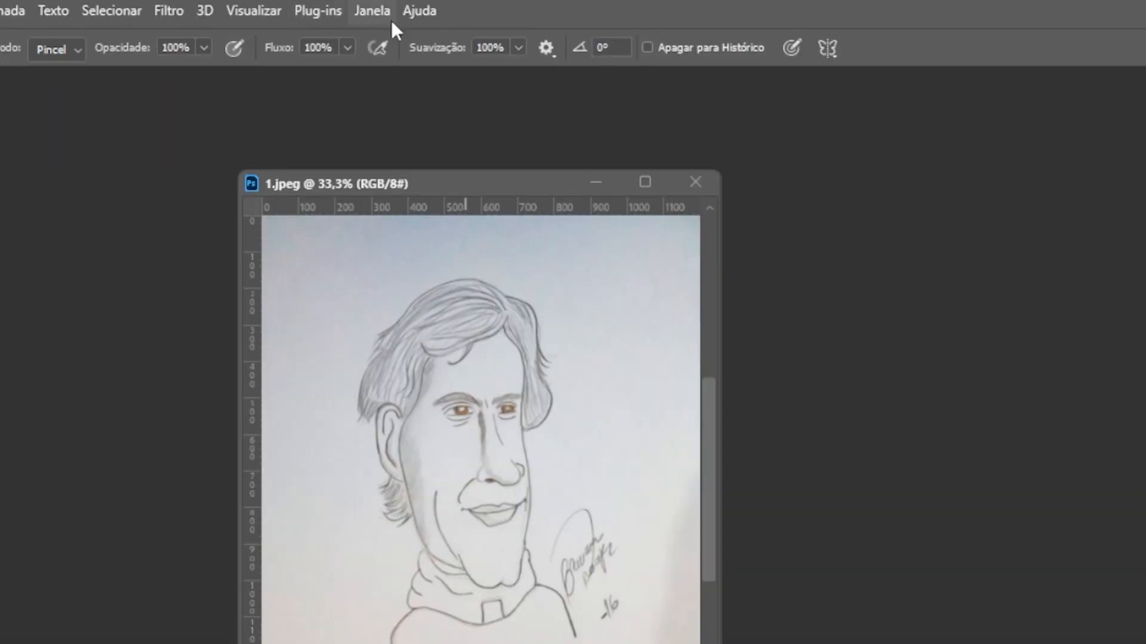
Step: Display the Camadas (layers) panel and dock it in the Canais and Demarcadores group, ordered ahead of both
click(390, 8)
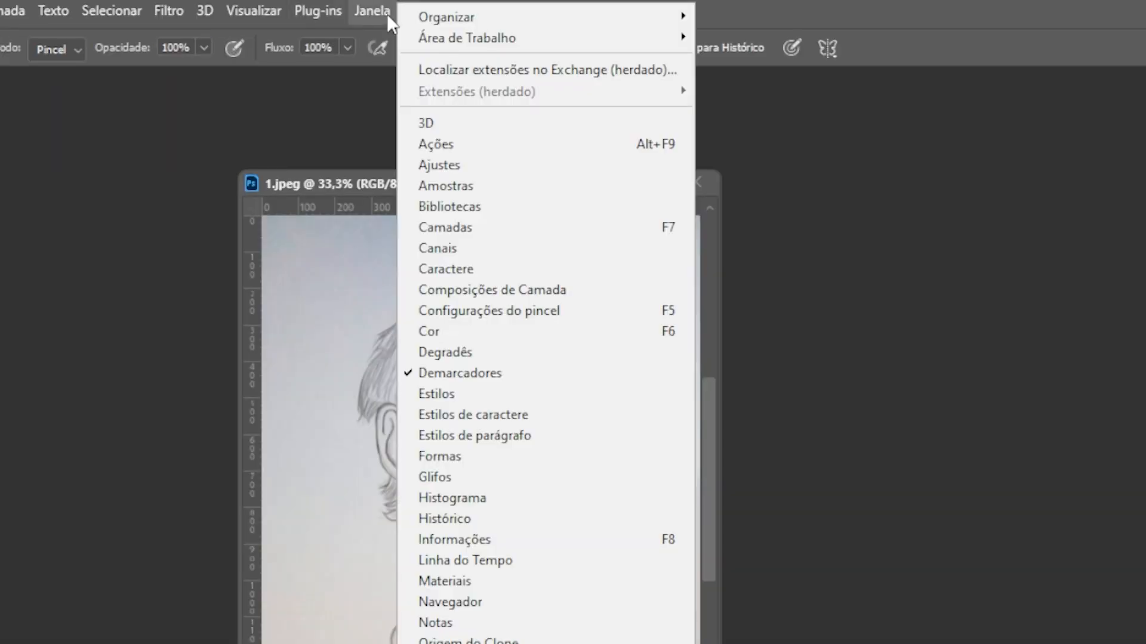
click(464, 228)
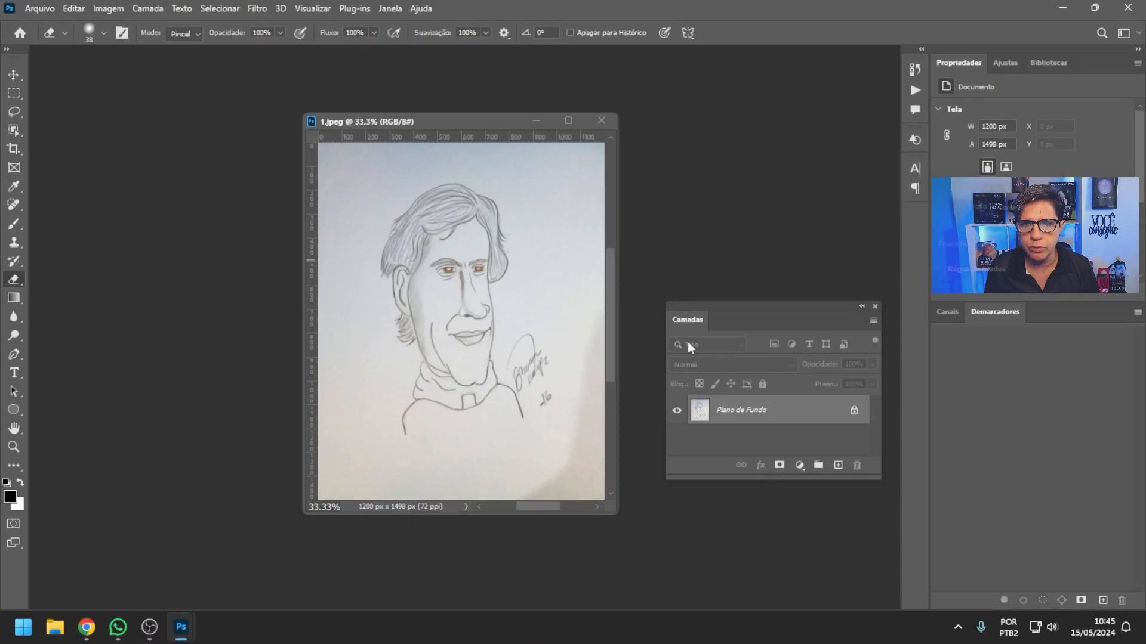
mouse_move(683, 323)
drag(680, 319, 956, 320)
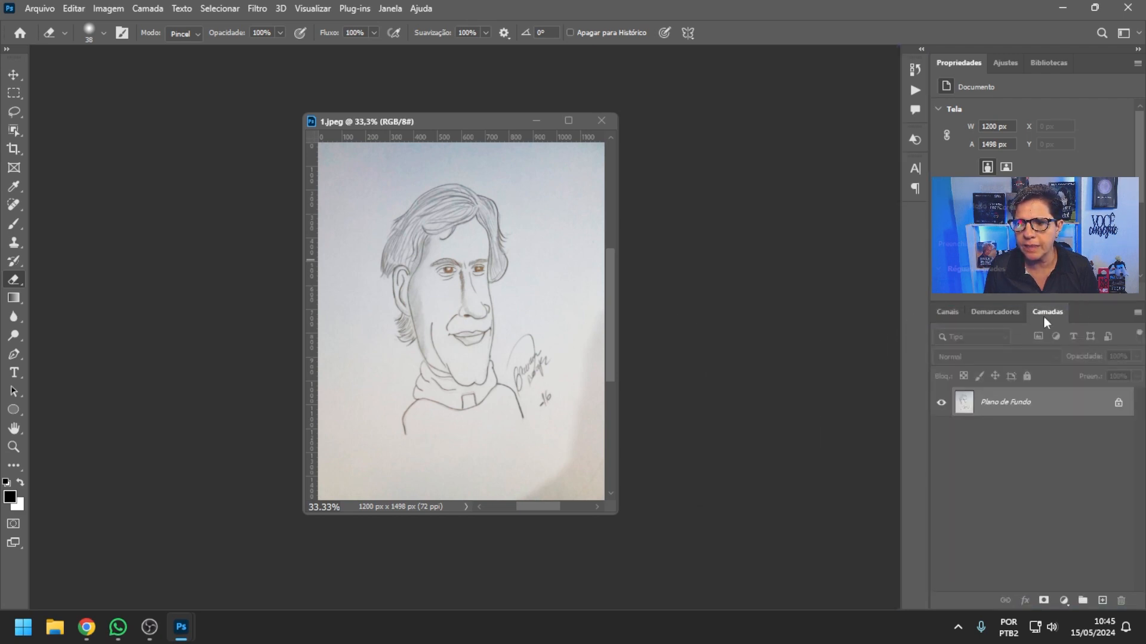
mouse_move(1043, 316)
drag(1040, 316, 950, 312)
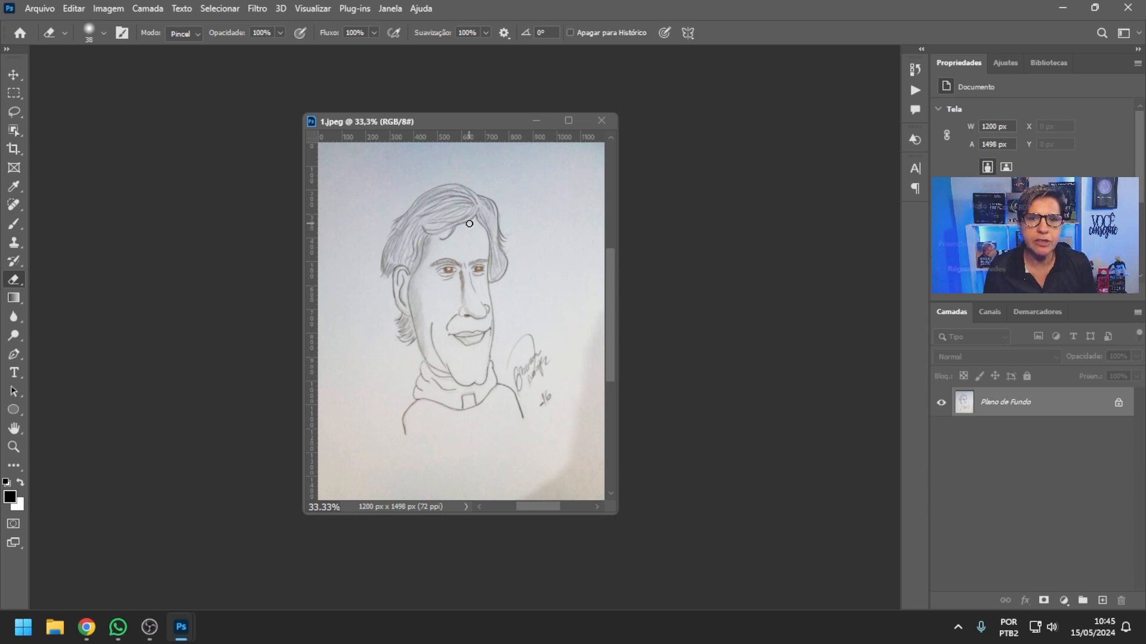
Step: Try a black brush stroke and an eraser stroke diagonally across the portrait on the background layer, and undo both
click(12, 225)
mouse_move(357, 163)
mouse_down()
mouse_move(364, 197)
mouse_move(458, 280)
mouse_move(461, 308)
mouse_up()
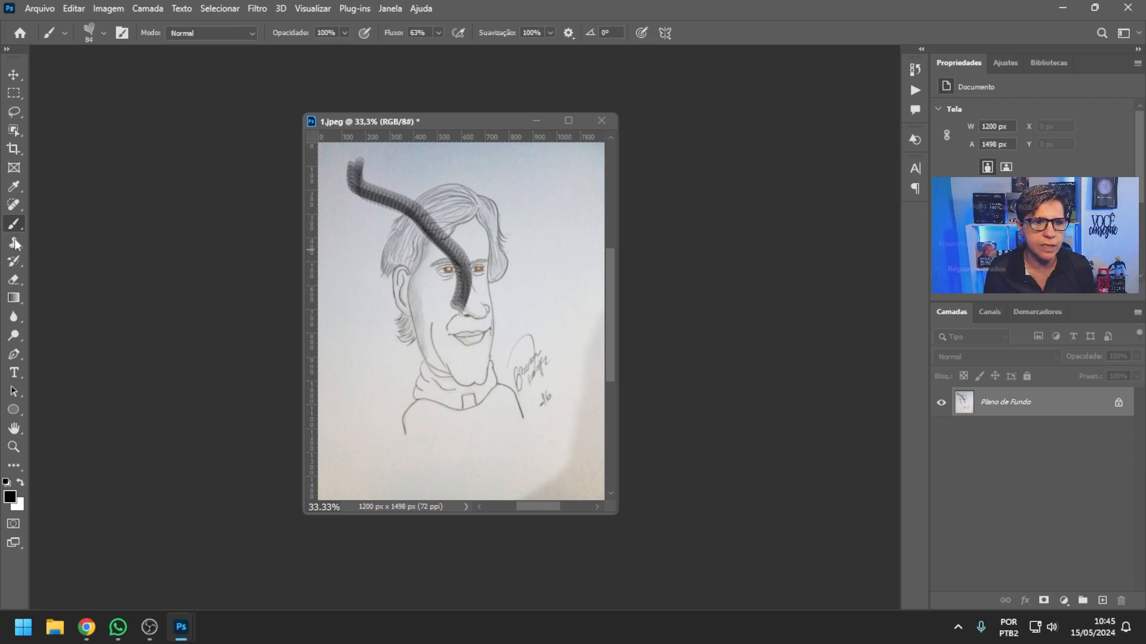
click(15, 263)
click(14, 279)
mouse_move(351, 171)
mouse_down()
mouse_move(342, 198)
mouse_move(374, 200)
mouse_move(396, 239)
mouse_move(450, 231)
mouse_move(442, 275)
mouse_move(510, 280)
mouse_move(459, 285)
mouse_up()
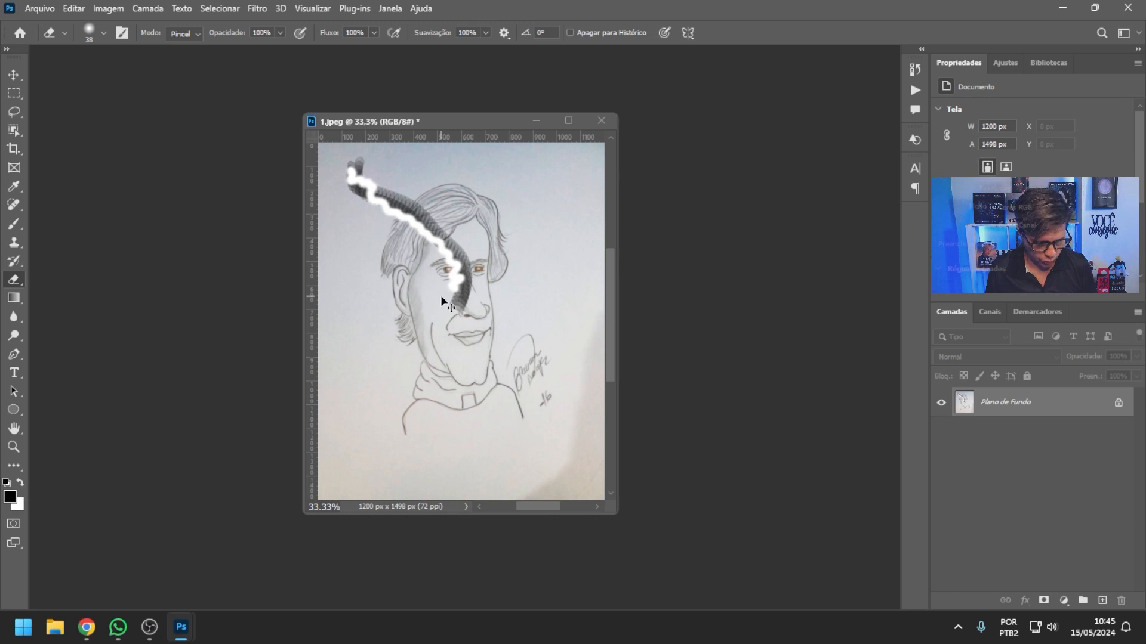
key(ctrl+z)
key(ctrl+z)
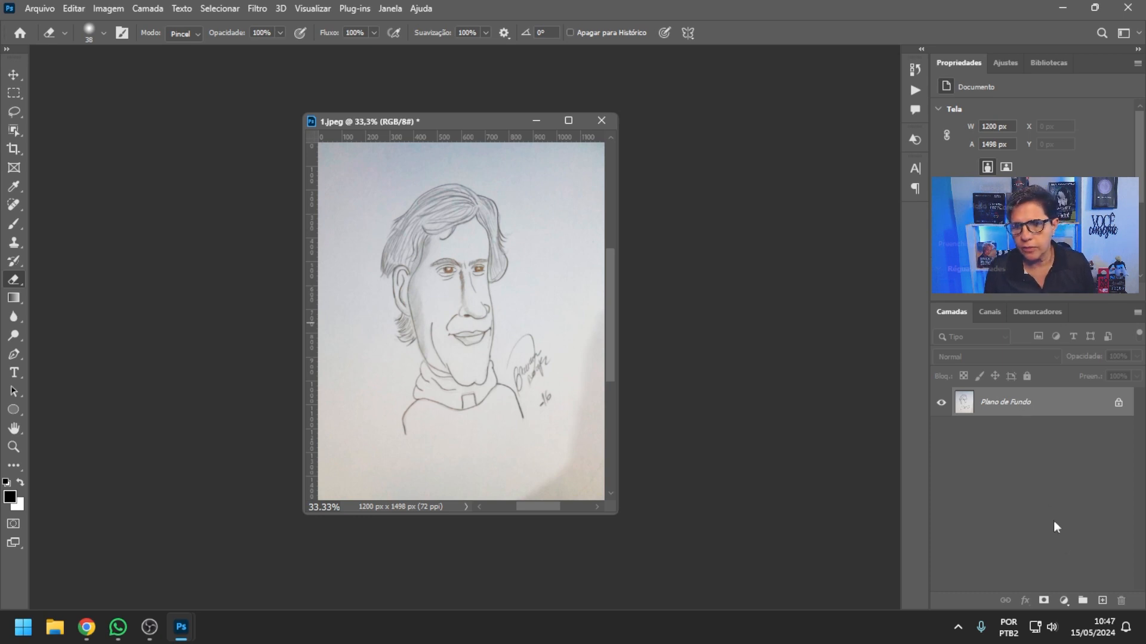
Step: Add an empty layer above Plano de Fundo and paint brush marks on it around the portrait
click(1102, 601)
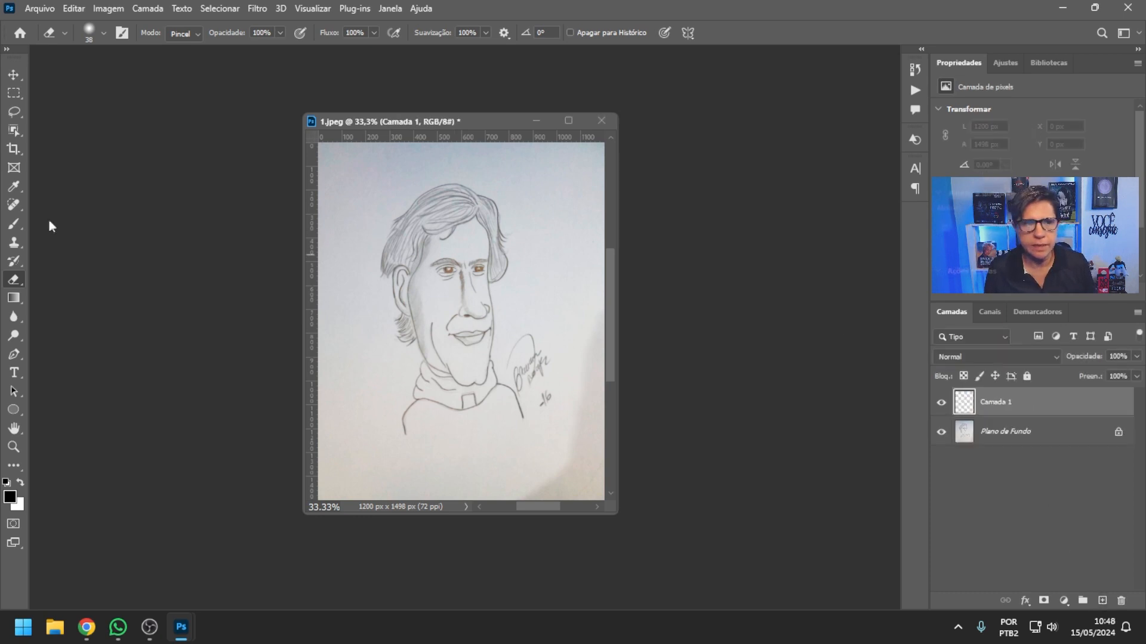
click(15, 224)
click(346, 168)
click(420, 160)
click(555, 164)
drag(317, 279, 331, 280)
click(507, 289)
click(530, 279)
click(409, 320)
click(566, 360)
click(451, 360)
click(549, 384)
Step: Hide and show the painted layer to compare the drawing with and without the brush marks
click(942, 402)
click(942, 404)
click(944, 404)
click(943, 403)
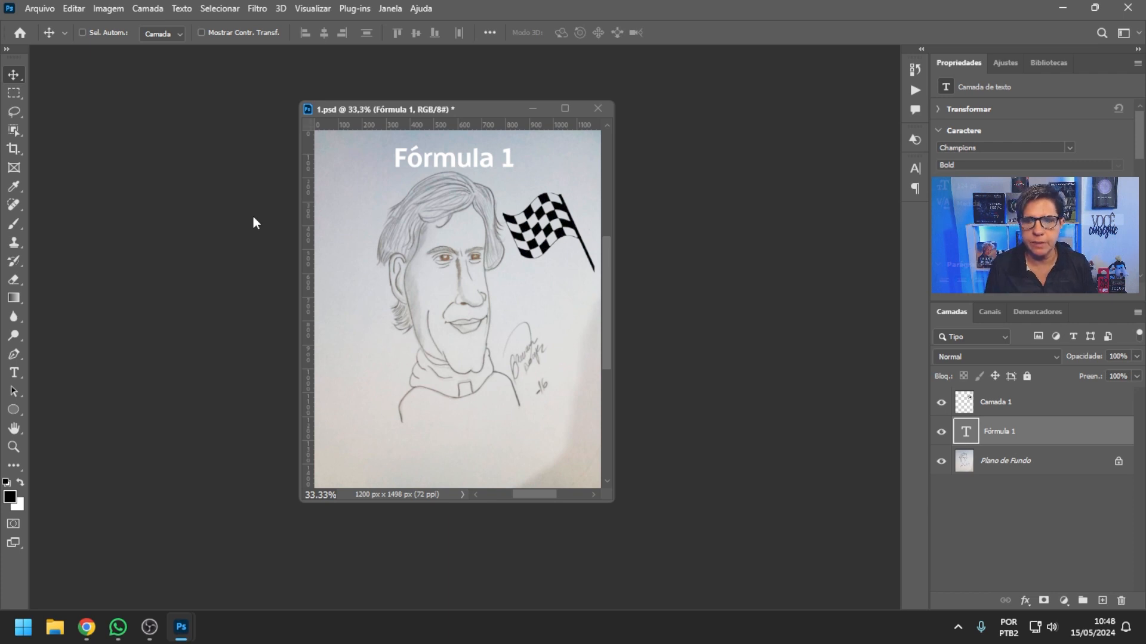
Step: Select the checkered flag's layer, Camada 1, and hide and show it to check what it contains
click(994, 411)
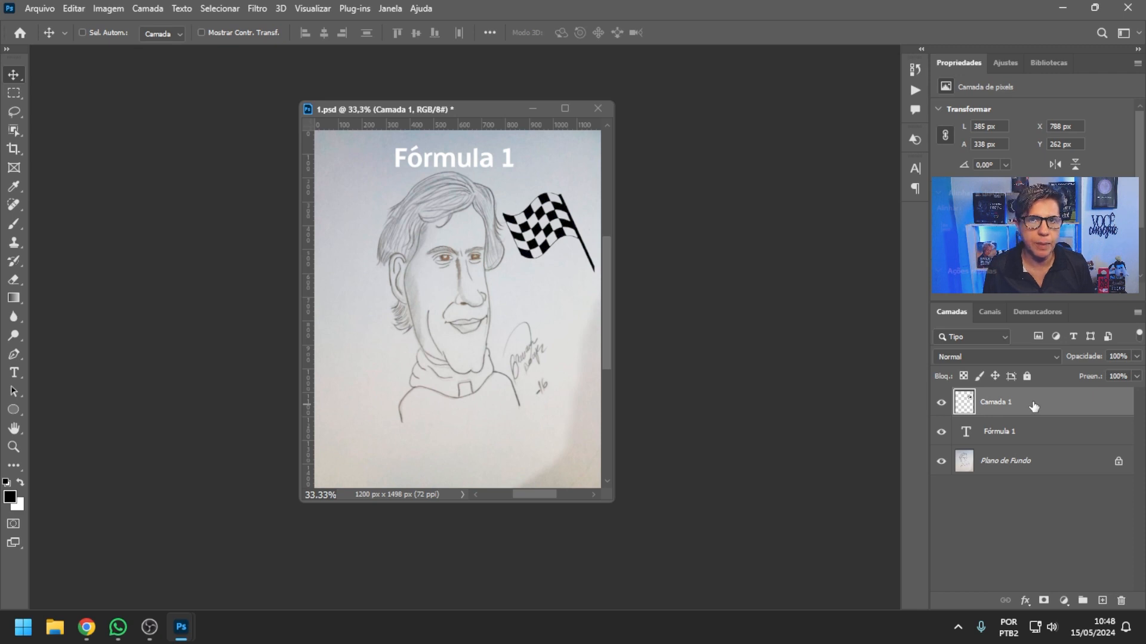
click(942, 405)
click(942, 405)
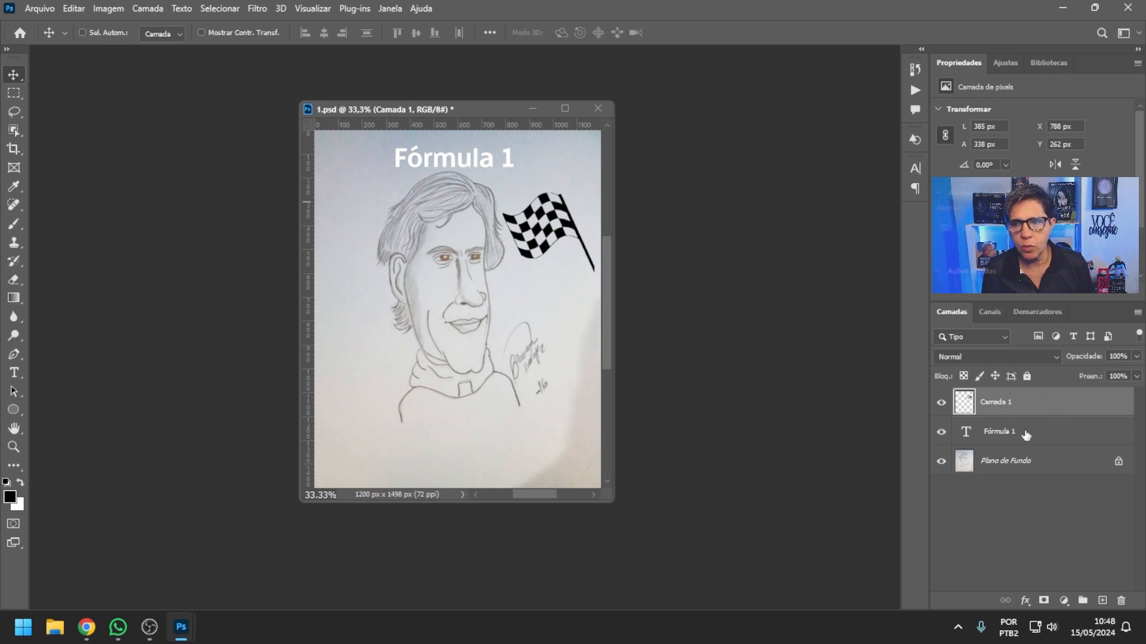
Step: Enlarge the checkered flag to about 720 × 631 px and place it over the portrait's lower-right shoulder and signature
drag(526, 252, 565, 236)
key(ctrl+t)
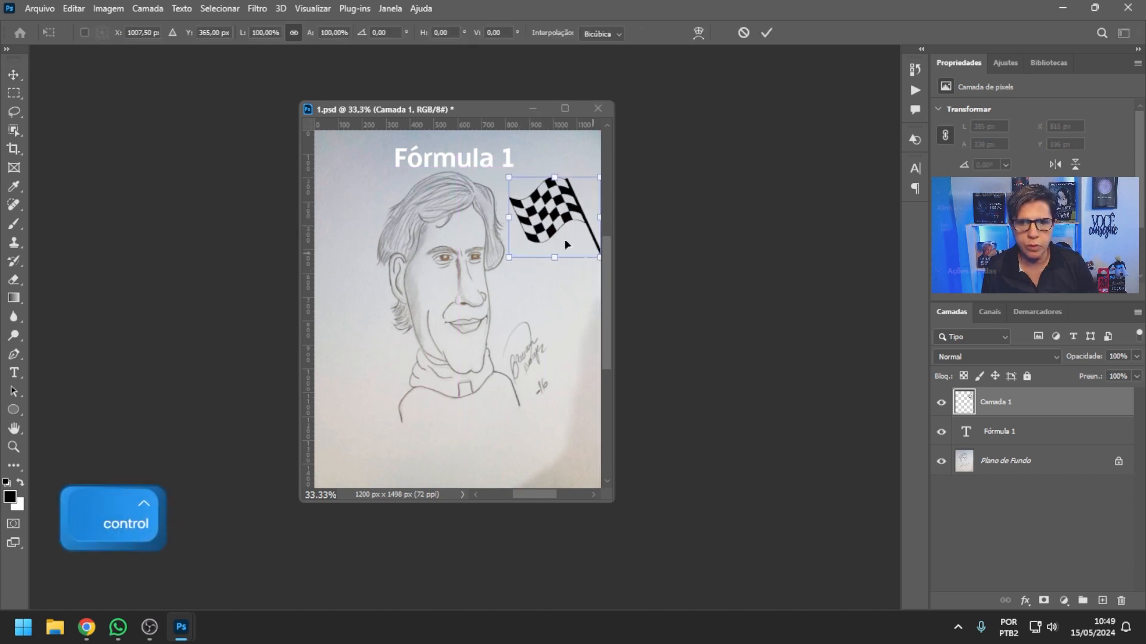
drag(524, 244, 425, 329)
drag(506, 281, 533, 442)
key(Return)
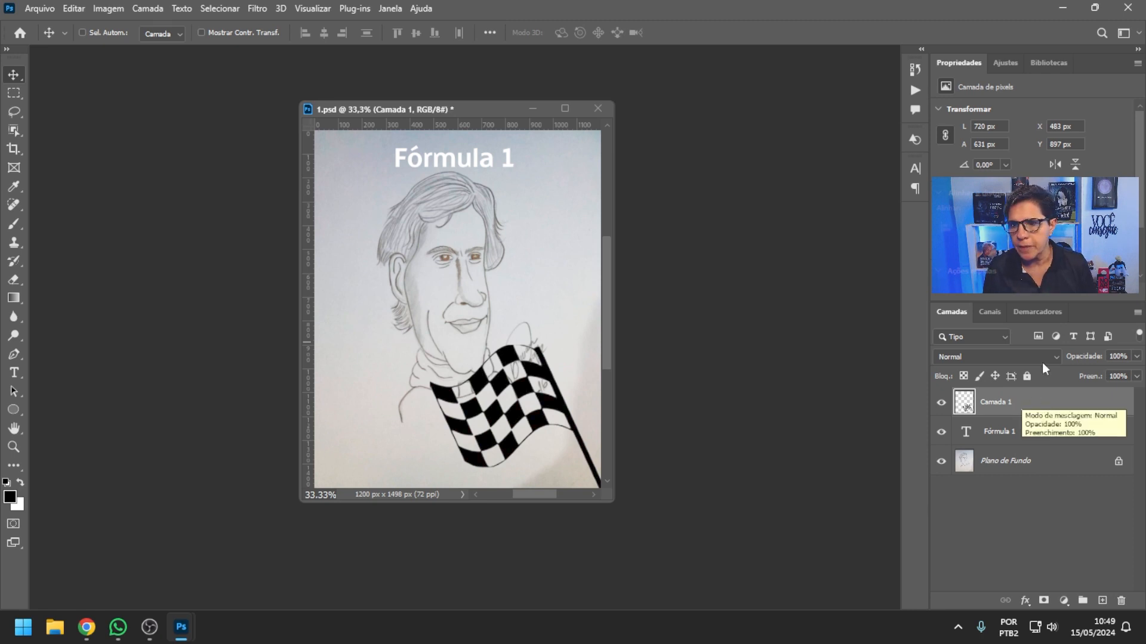
Step: Try 70% and 30% opacity on the checkered flag's layer and restore it to 100%
click(1138, 356)
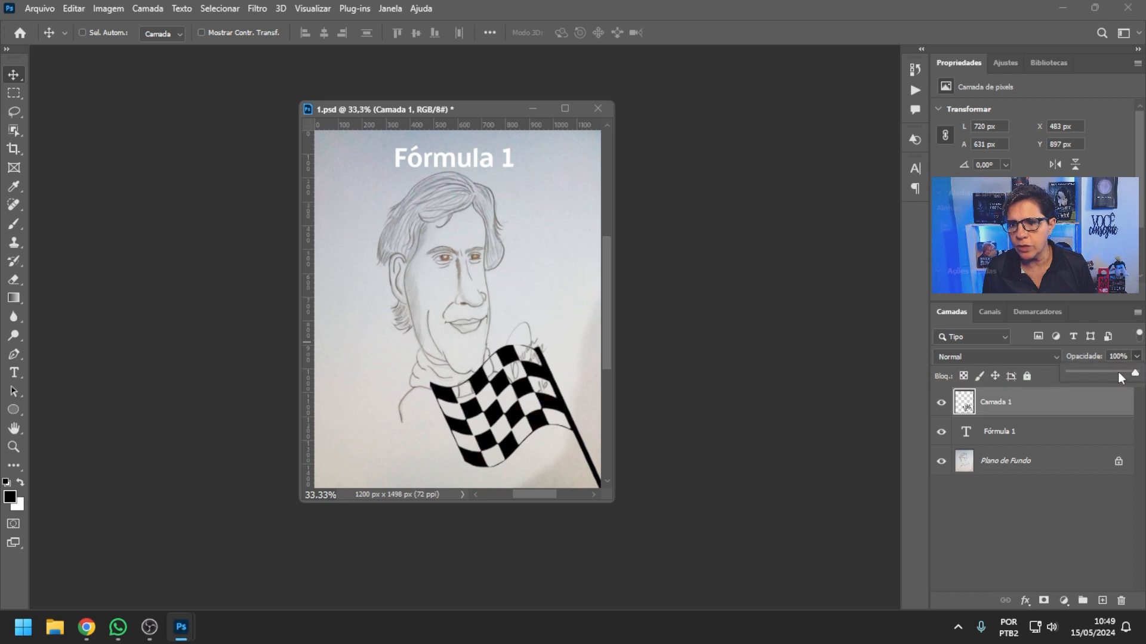
drag(1086, 371, 1144, 375)
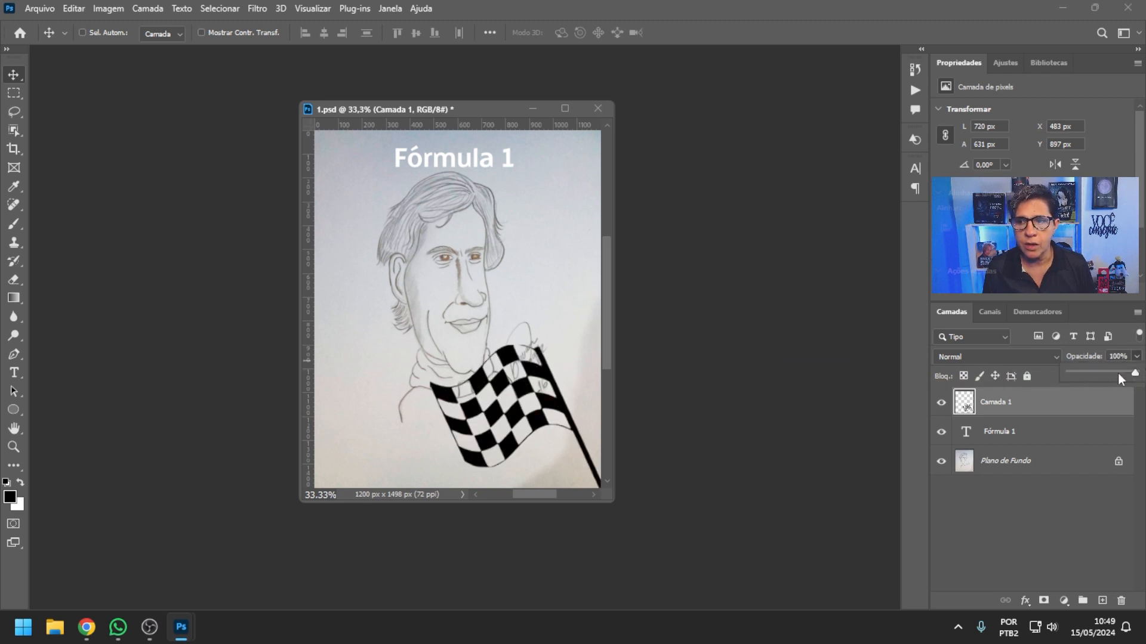
click(1074, 408)
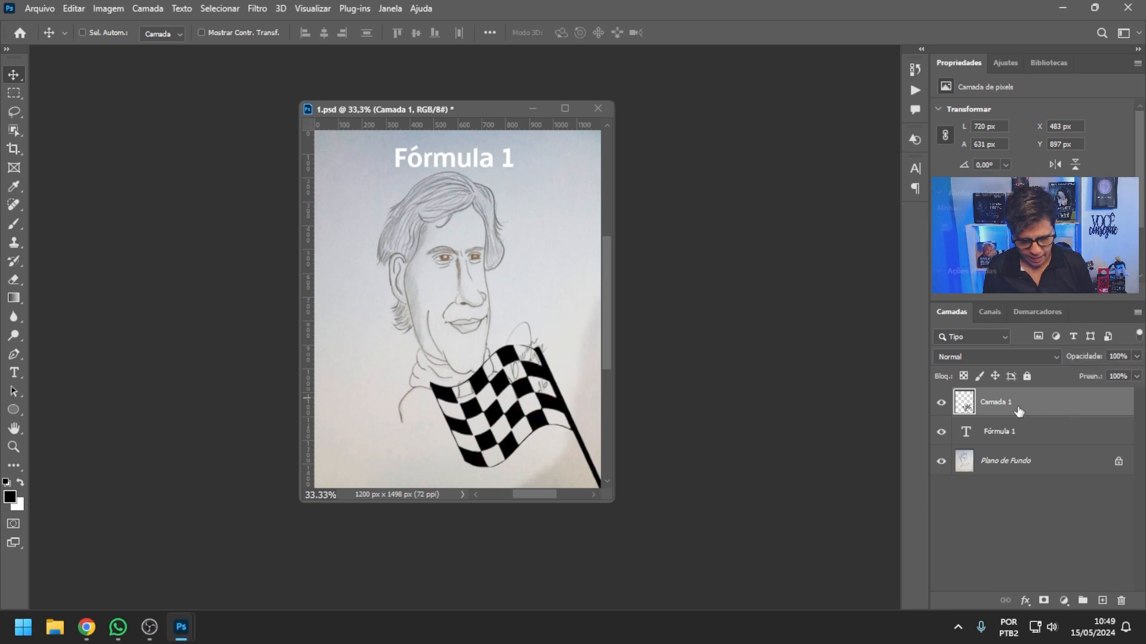
key(7)
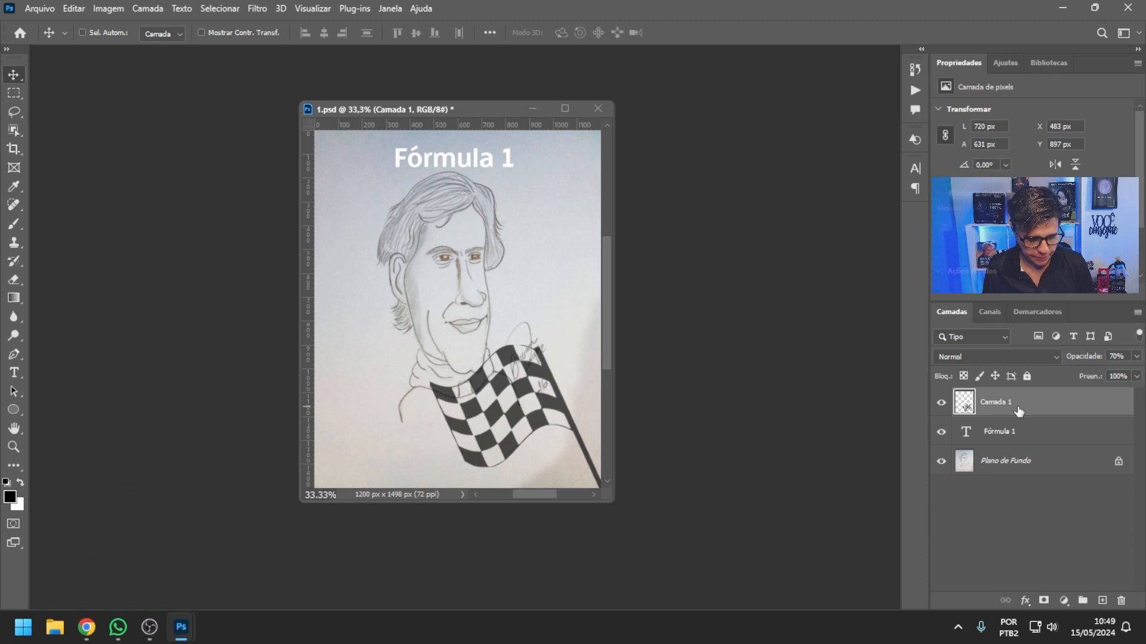
key(3)
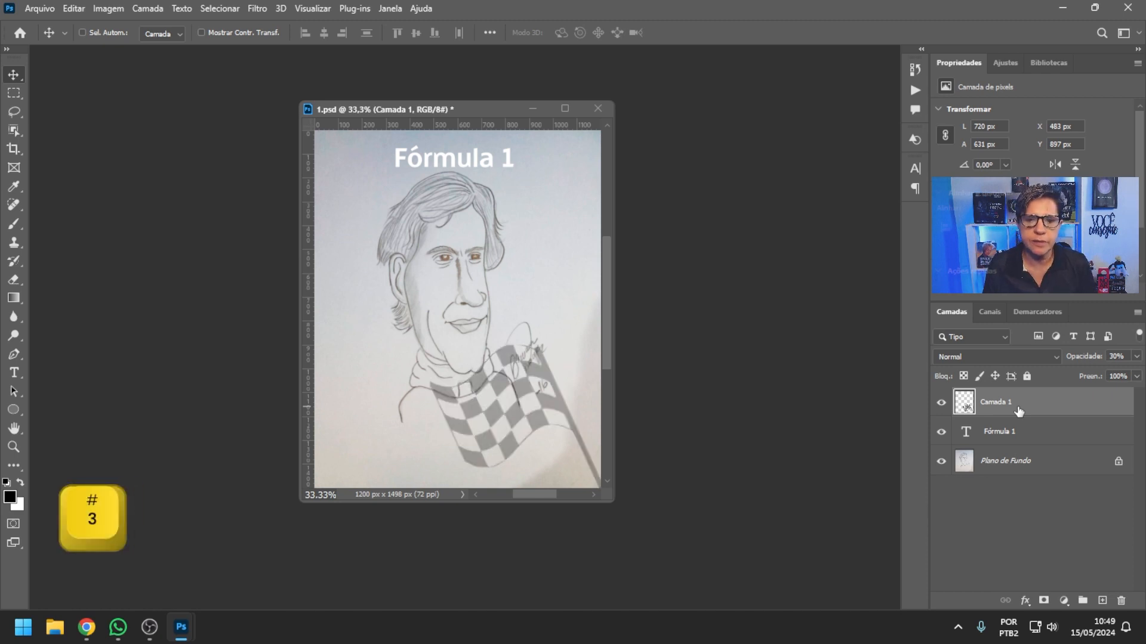
key(0)
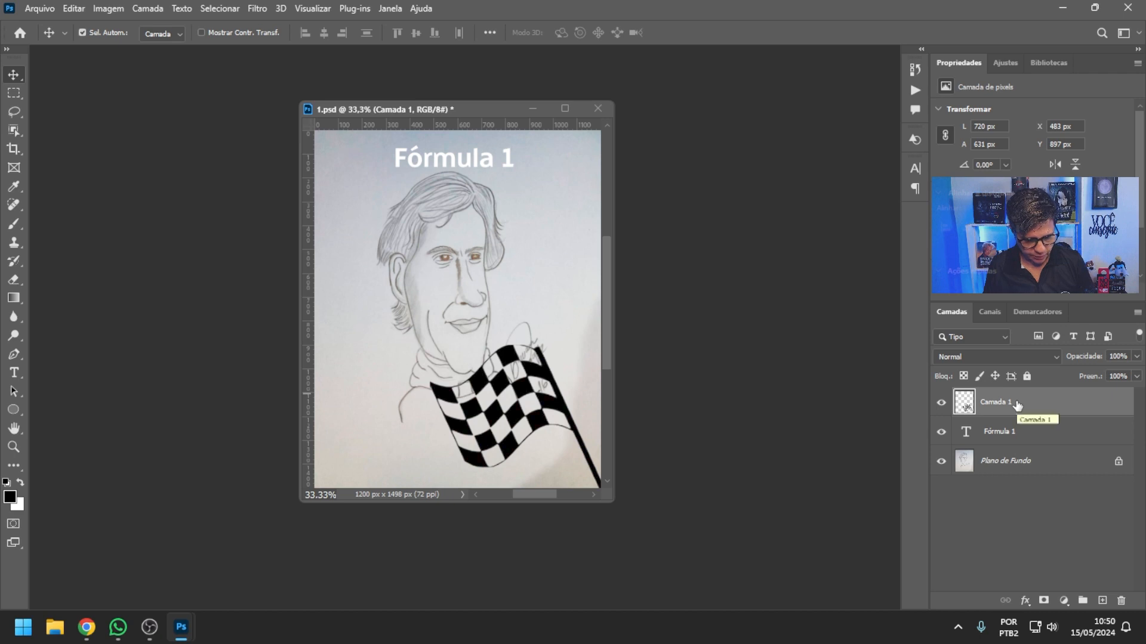
Step: Duplicate the flag layer, move the copy to X 0, Y 526 px, and shift the original to X 480, Y 867 px
key(ctrl+j)
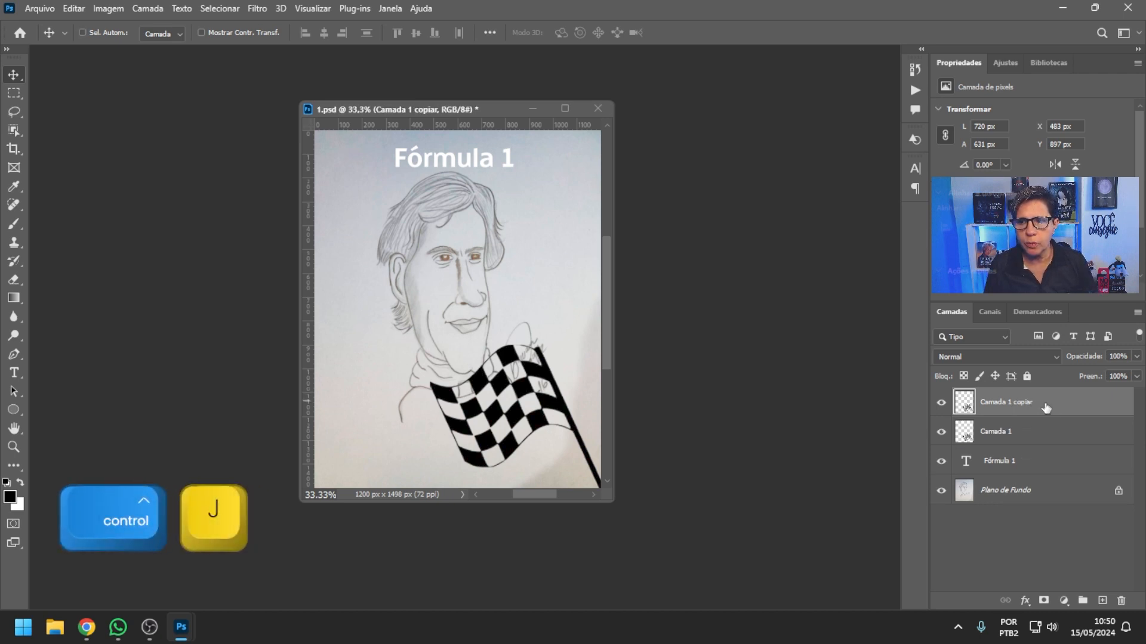
drag(530, 427, 428, 325)
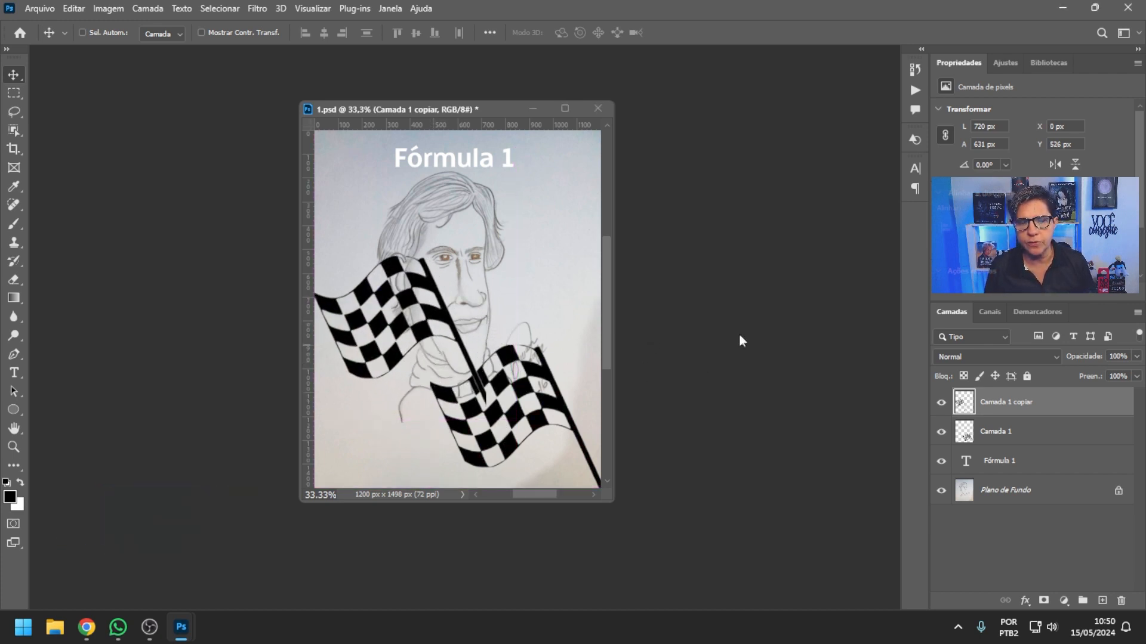
click(1036, 434)
mouse_move(525, 421)
mouse_down()
mouse_move(532, 336)
mouse_move(534, 416)
mouse_up()
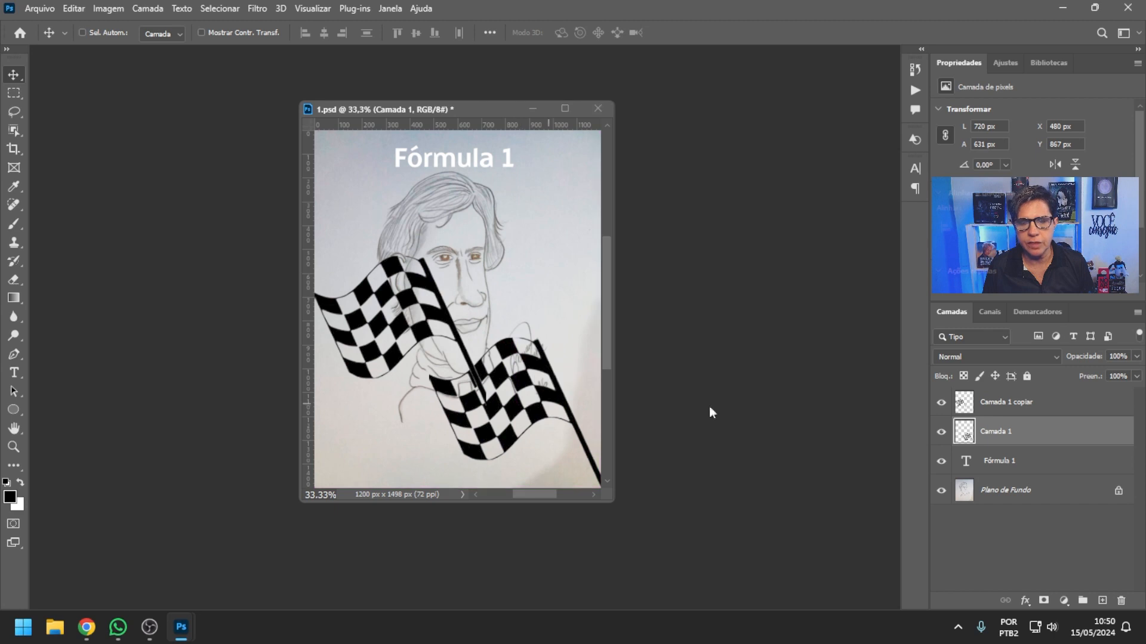
Step: Hide and show Camada 1 repeatedly to identify which of the two flags it holds
click(941, 435)
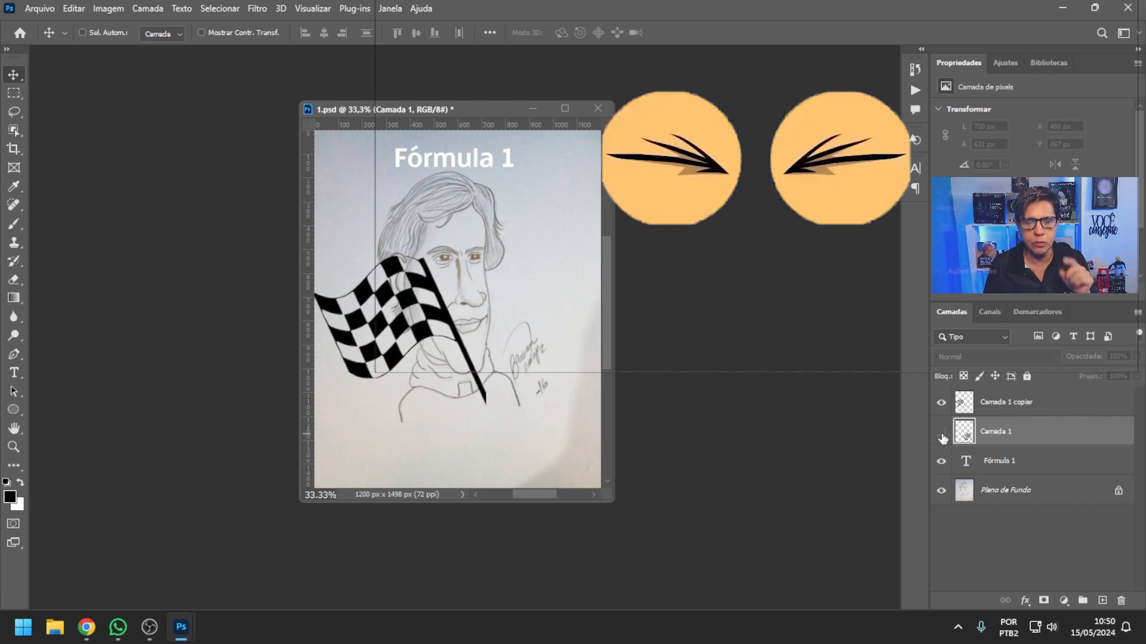
click(941, 434)
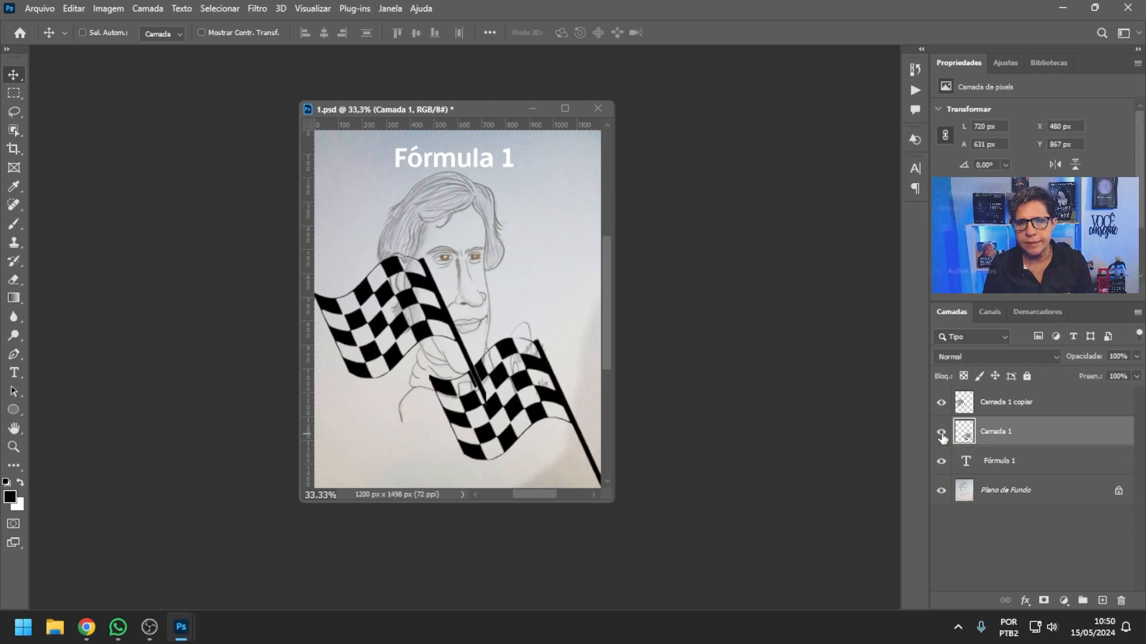
click(941, 434)
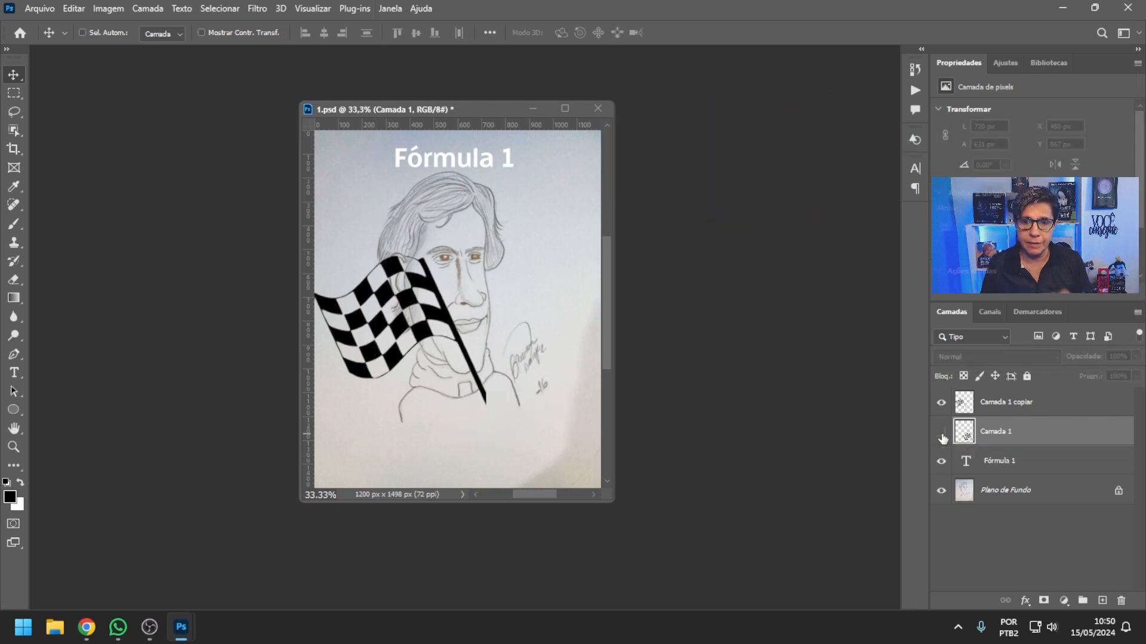
click(941, 433)
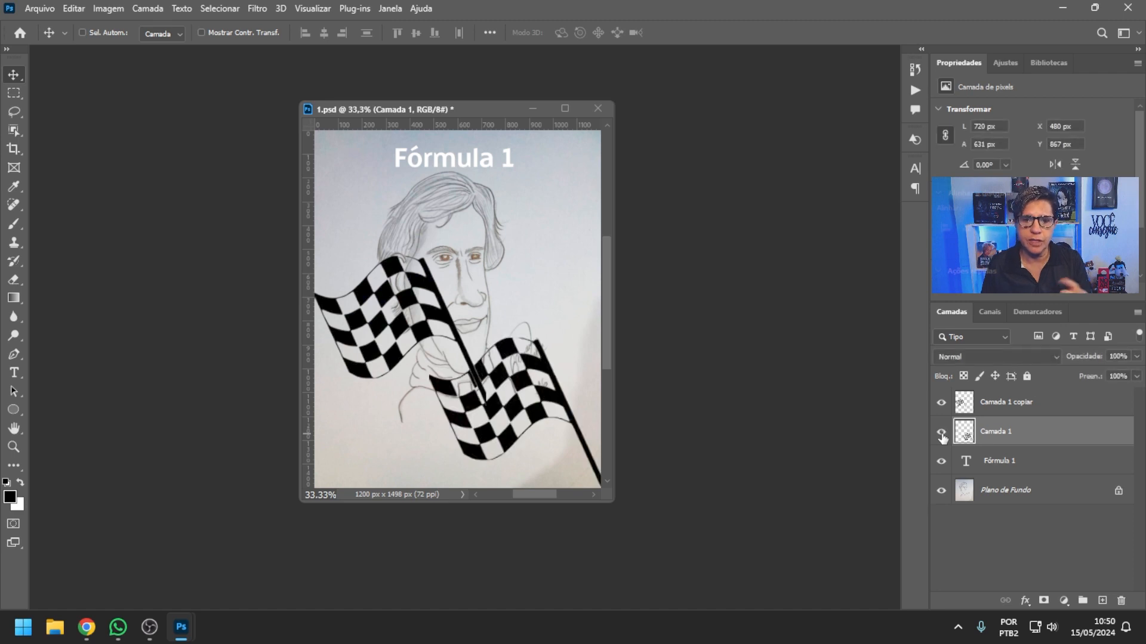
click(941, 433)
click(941, 434)
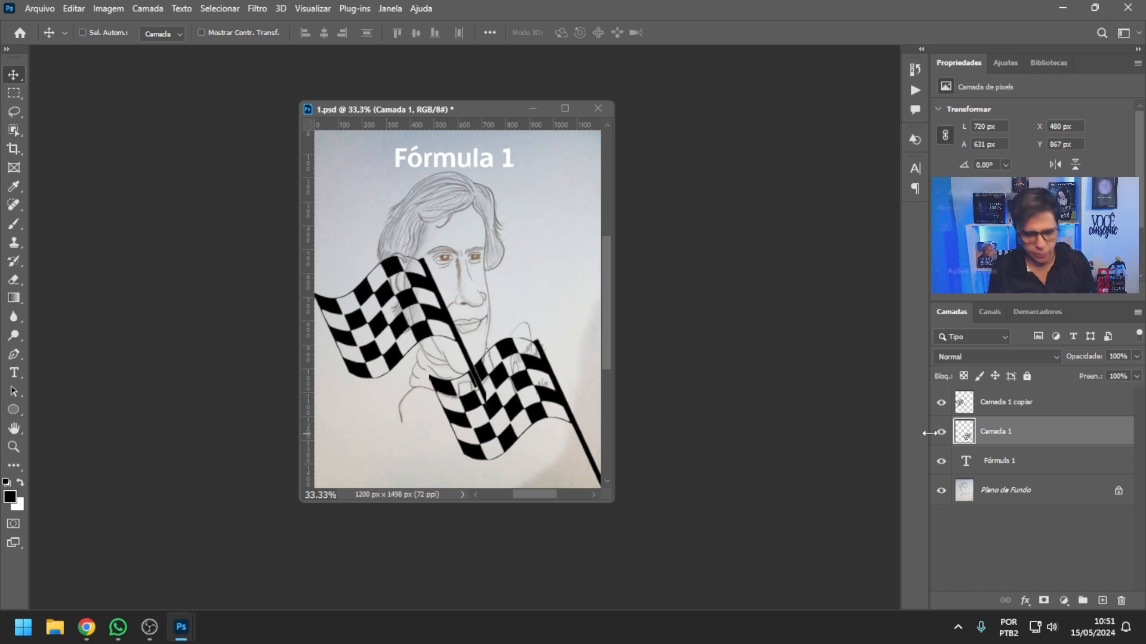
Step: Flip the Camada 1 flag horizontally and move it to X 549, Y 526 px so its pole crosses the copy's
key(ctrl+t)
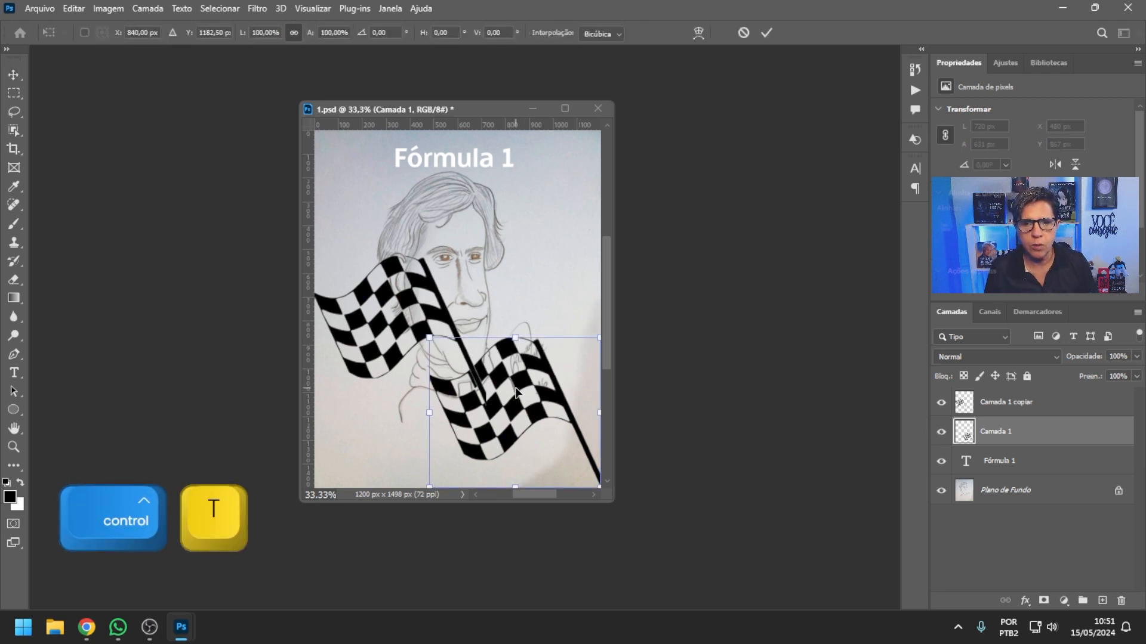
right_click(516, 388)
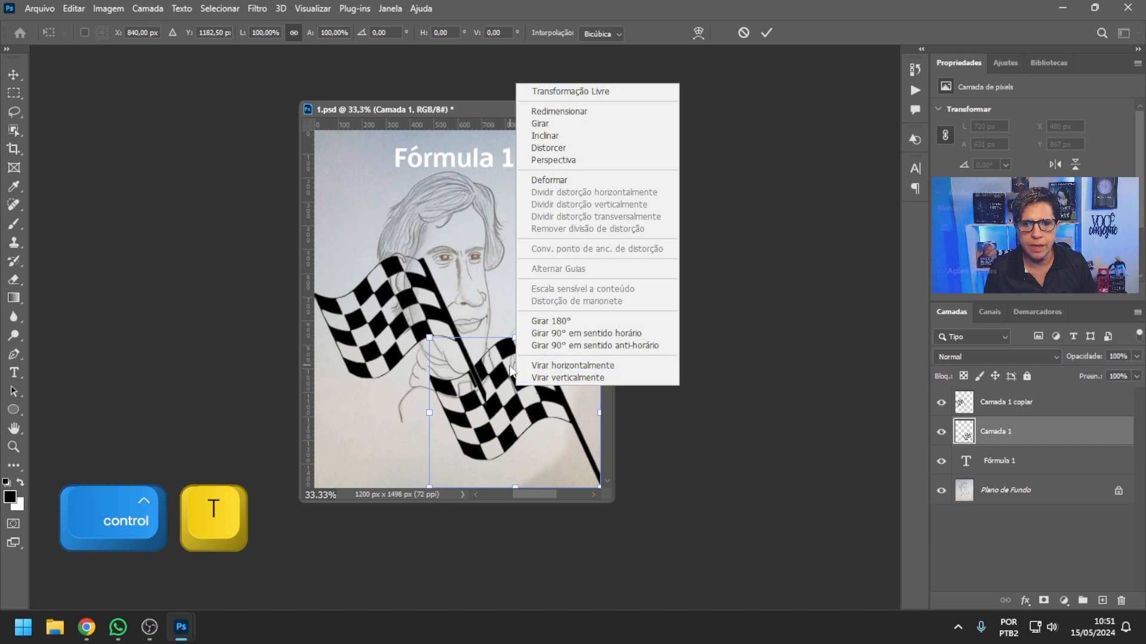
click(573, 365)
drag(543, 382, 529, 335)
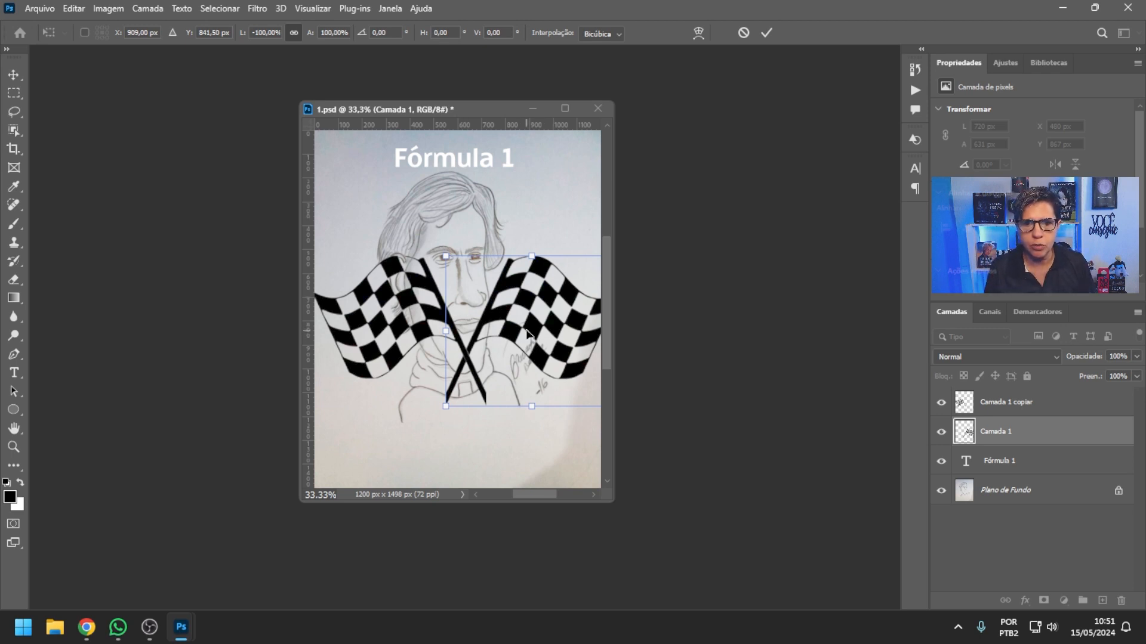
key(Return)
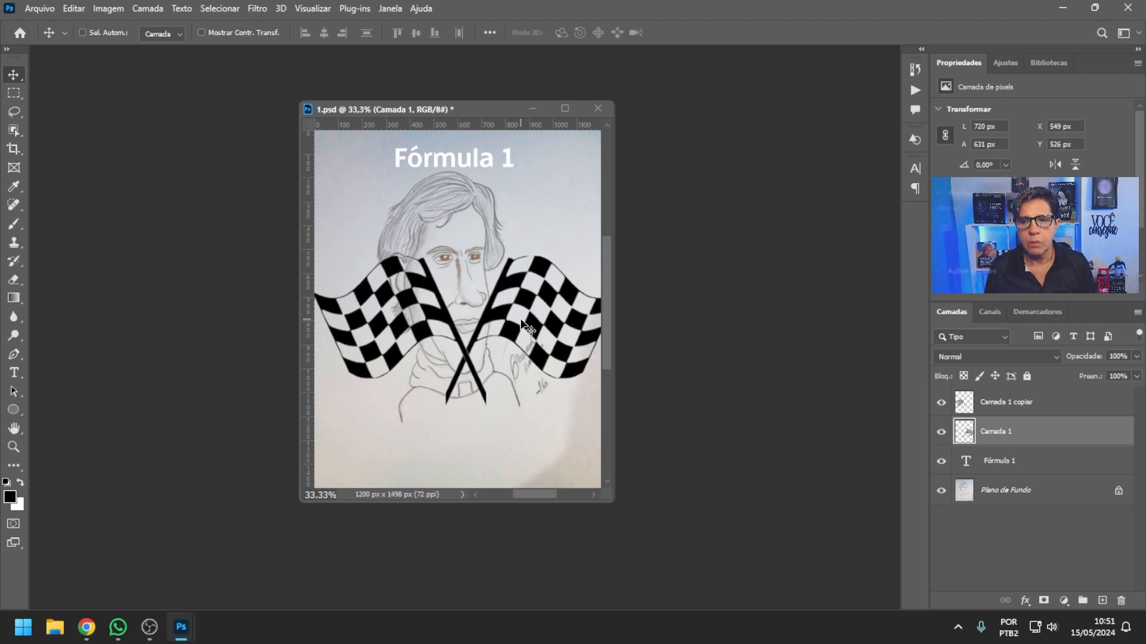
Step: Hide both flag layers and move the Fórmula 1 title slightly to the left
click(941, 403)
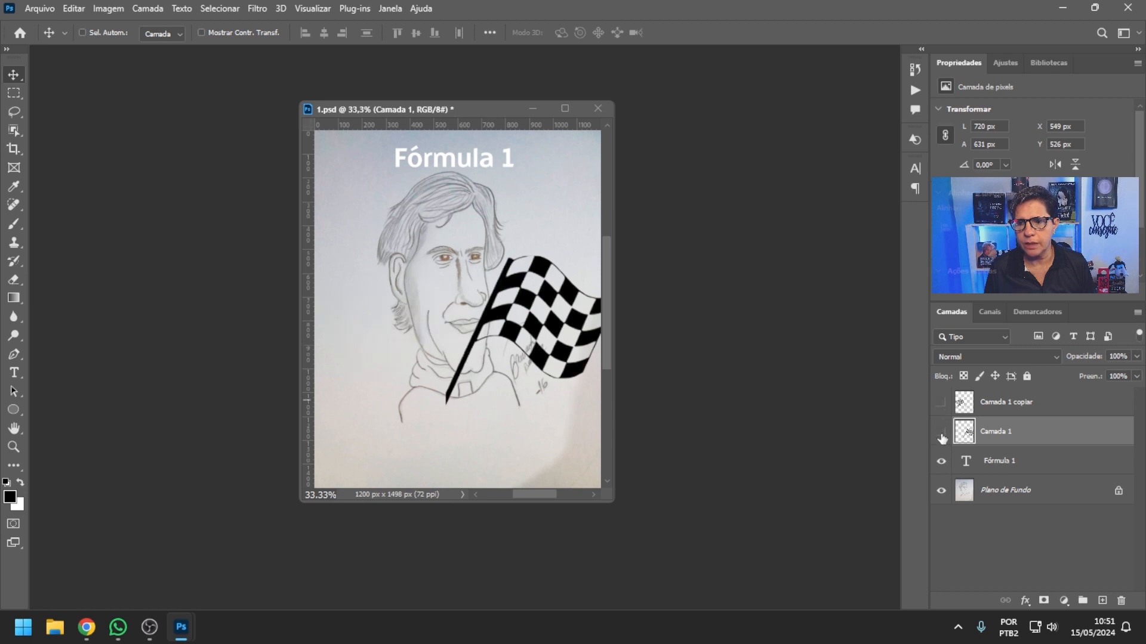
click(941, 432)
click(1021, 464)
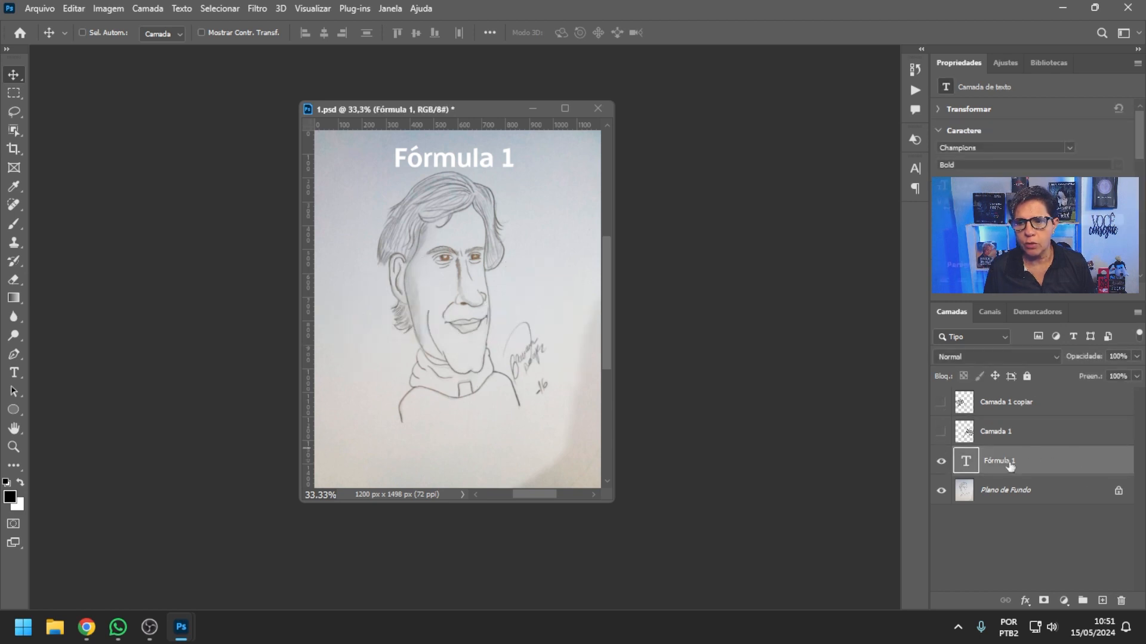
drag(463, 187, 460, 186)
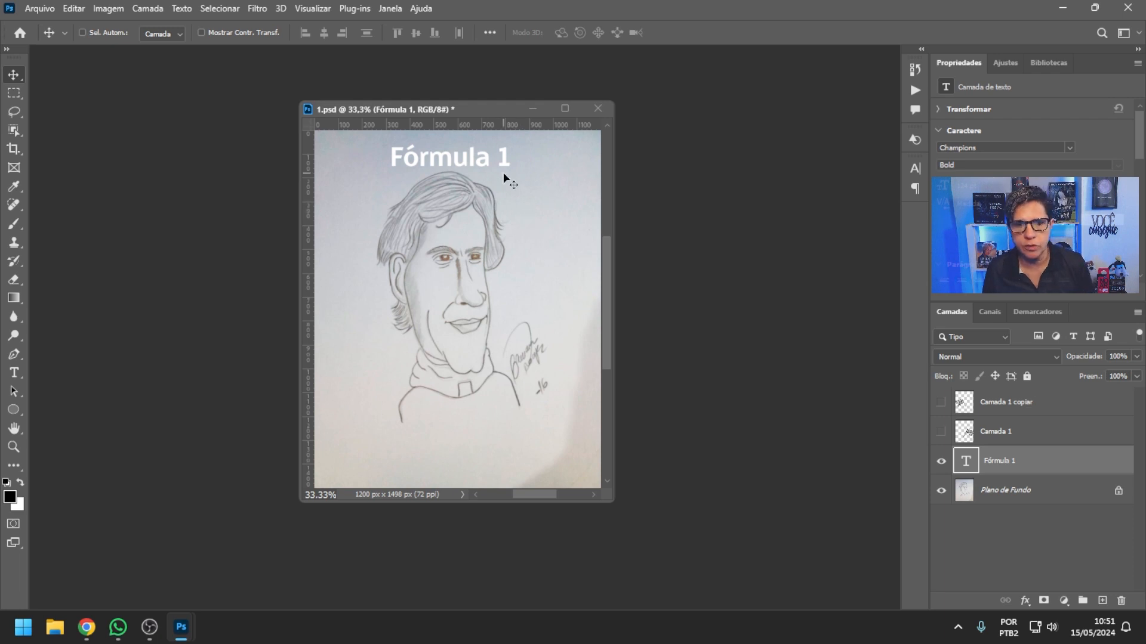
Step: Add a text layer reading "Campeão" and move it below the caricature's shoulders
click(14, 374)
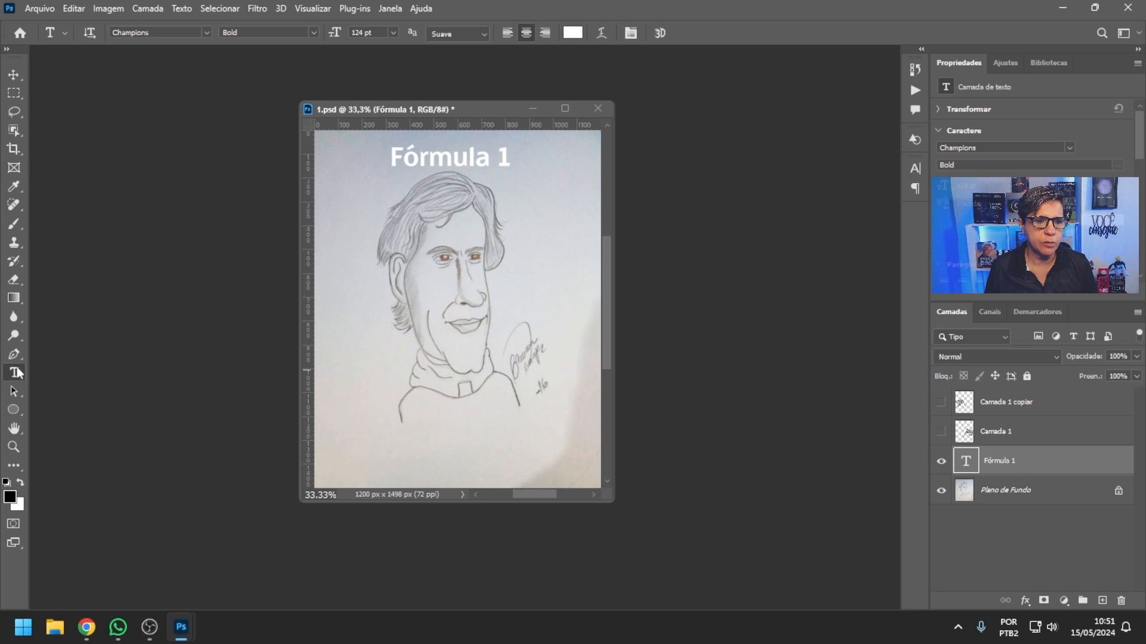
click(360, 318)
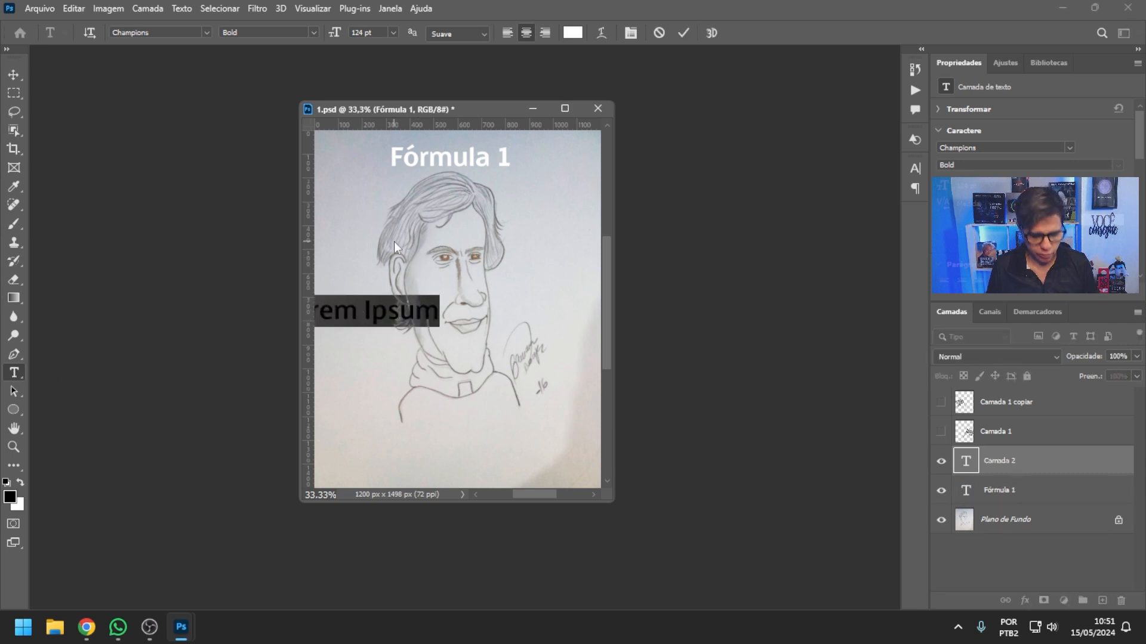
key(Caps_Lock)
text(Campeão)
click(13, 75)
drag(382, 286, 476, 420)
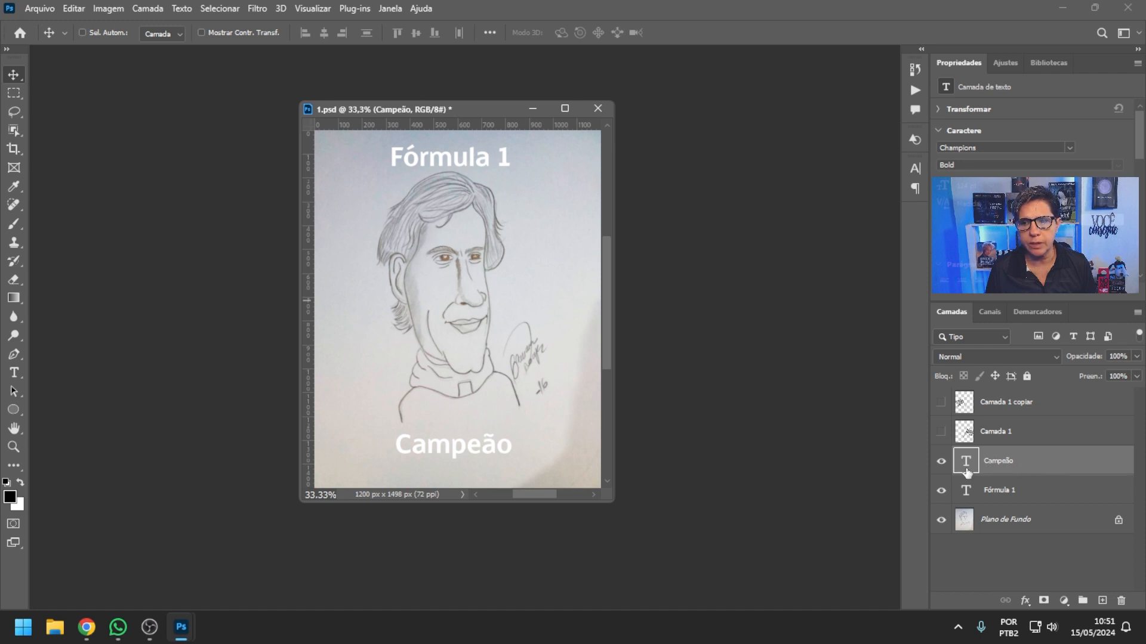
Step: Toggle the Campeão layer's visibility off and on, and set its text colour to blue #3300ff
click(942, 462)
click(942, 462)
click(1105, 221)
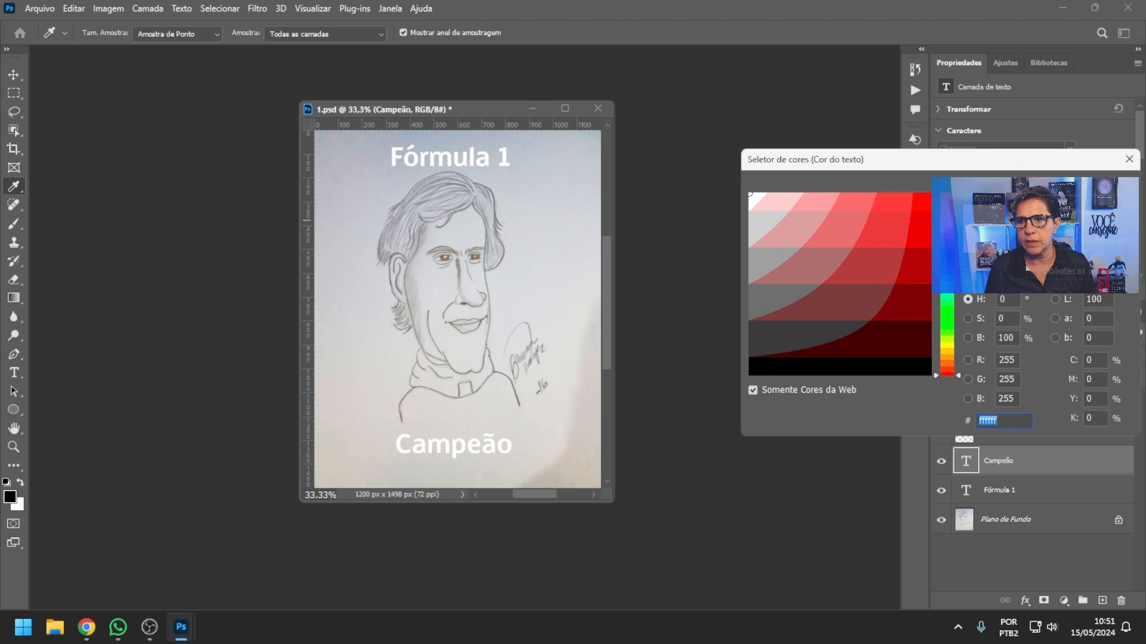
drag(946, 297, 935, 186)
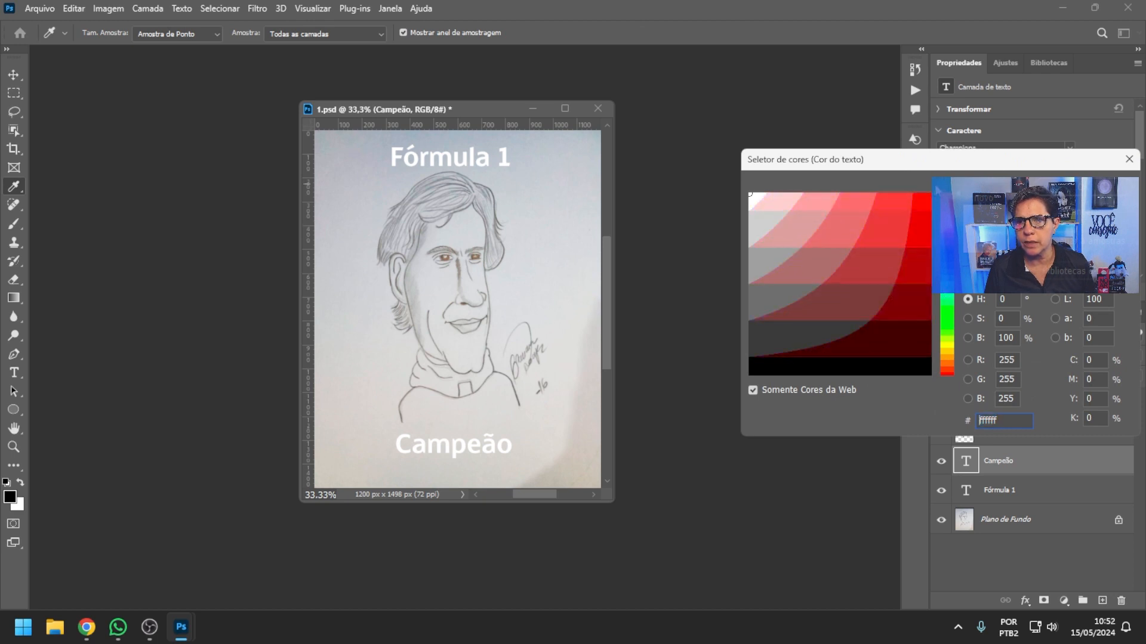
click(917, 199)
drag(946, 278, 945, 245)
click(923, 206)
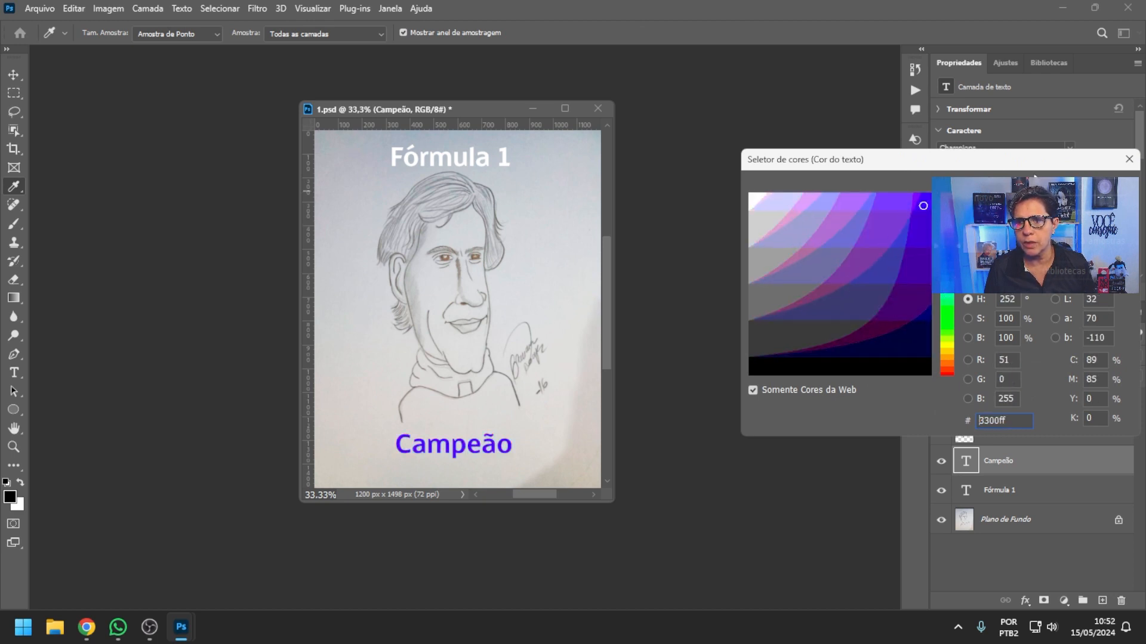
click(1110, 187)
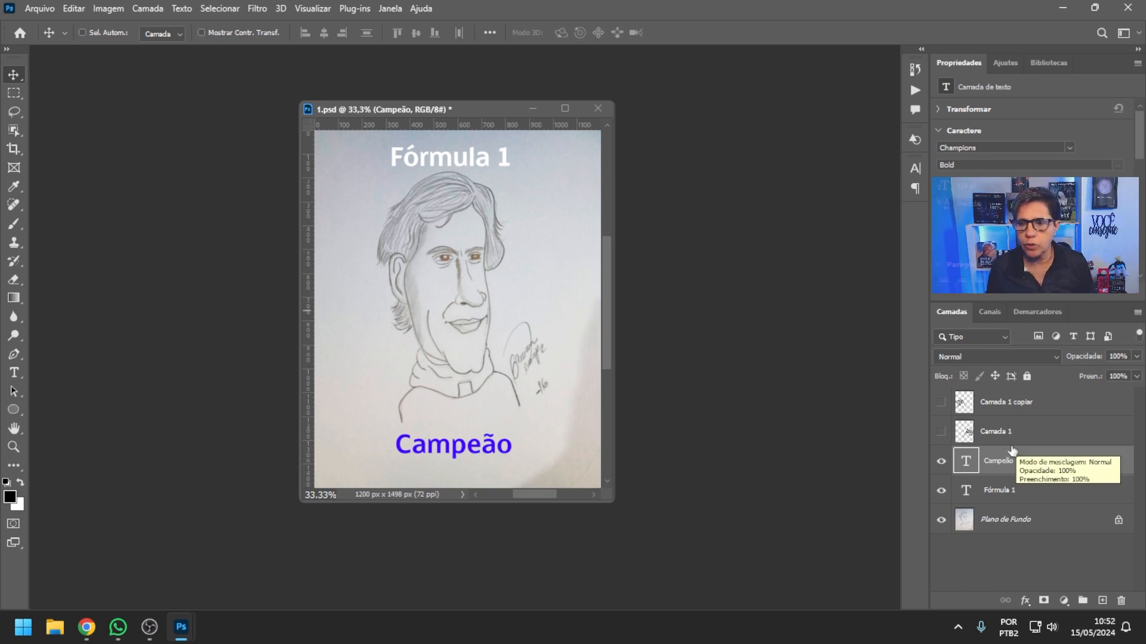
Step: Change the Campeão text's font to Ash and shift the document window clear of the font list
click(14, 373)
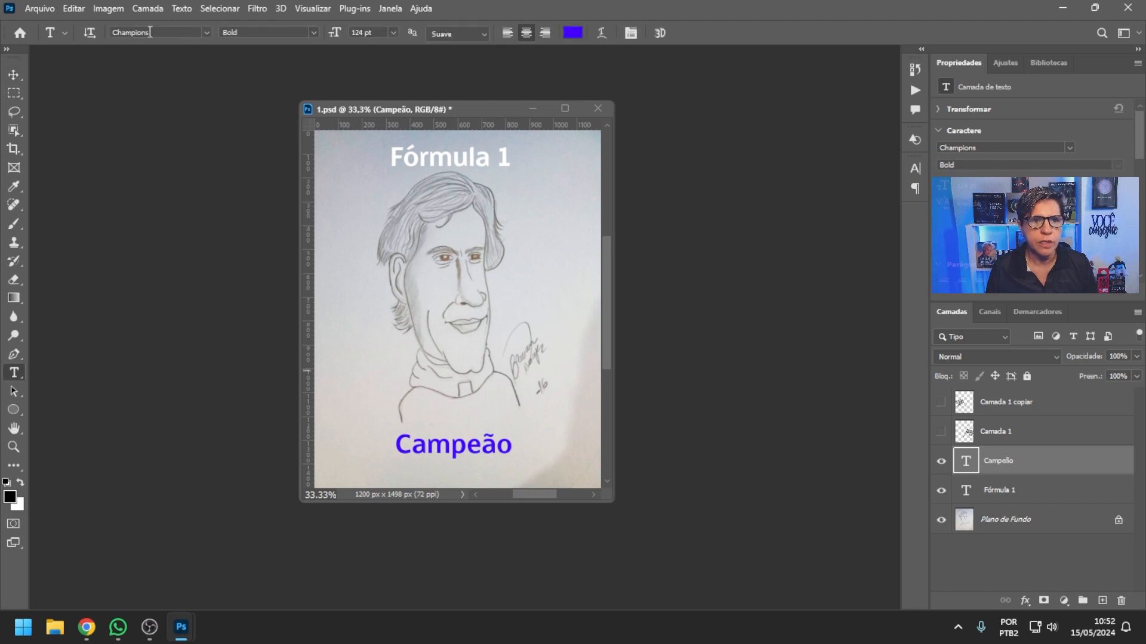
click(205, 32)
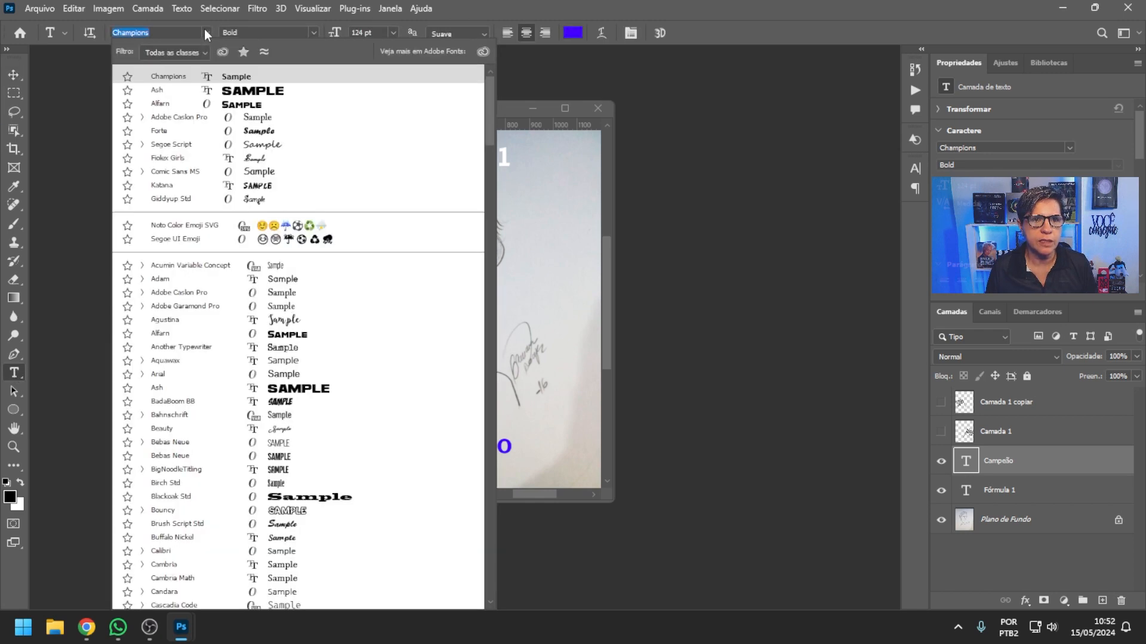
click(159, 90)
drag(441, 110, 591, 94)
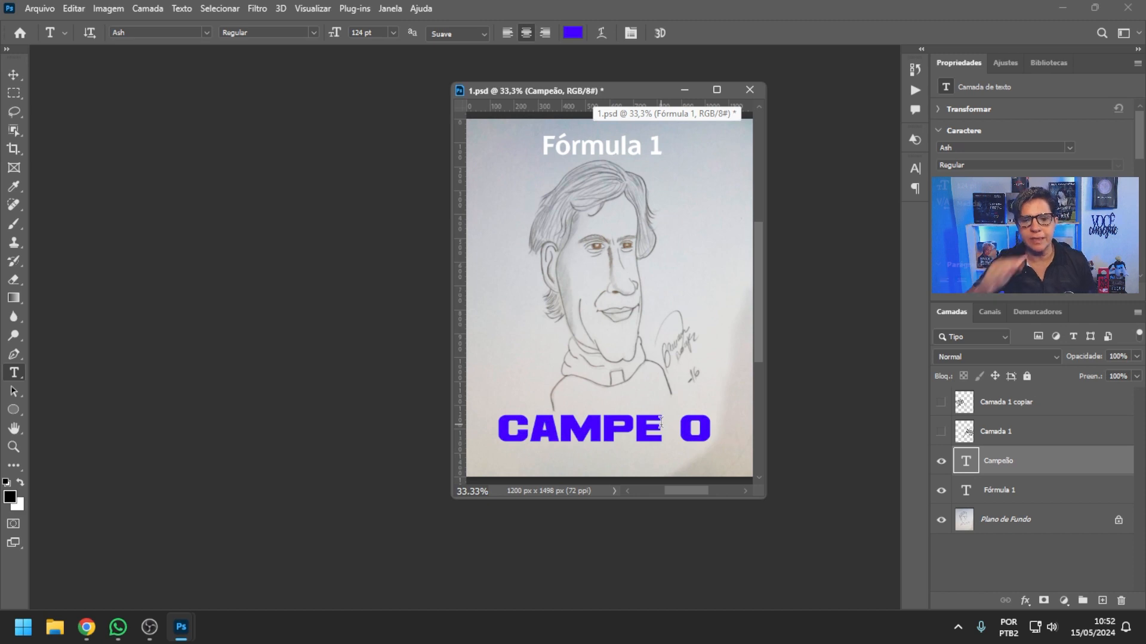
Step: Try the Katana font on the Campeão text and nudge the text slightly to the right
click(206, 33)
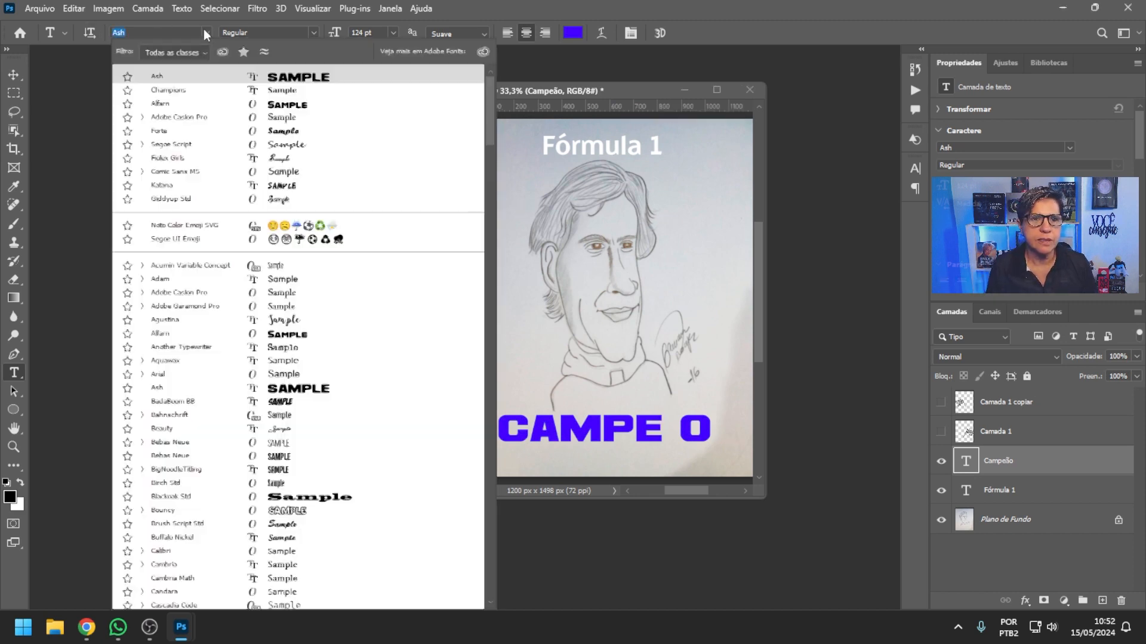
click(297, 194)
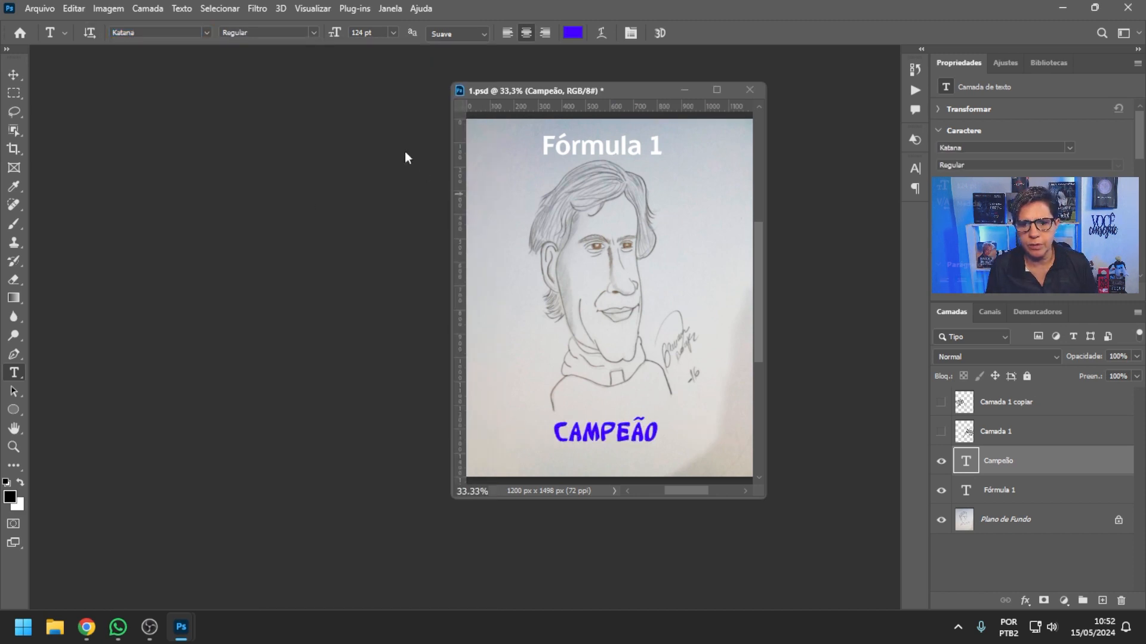
click(28, 76)
drag(655, 386, 675, 385)
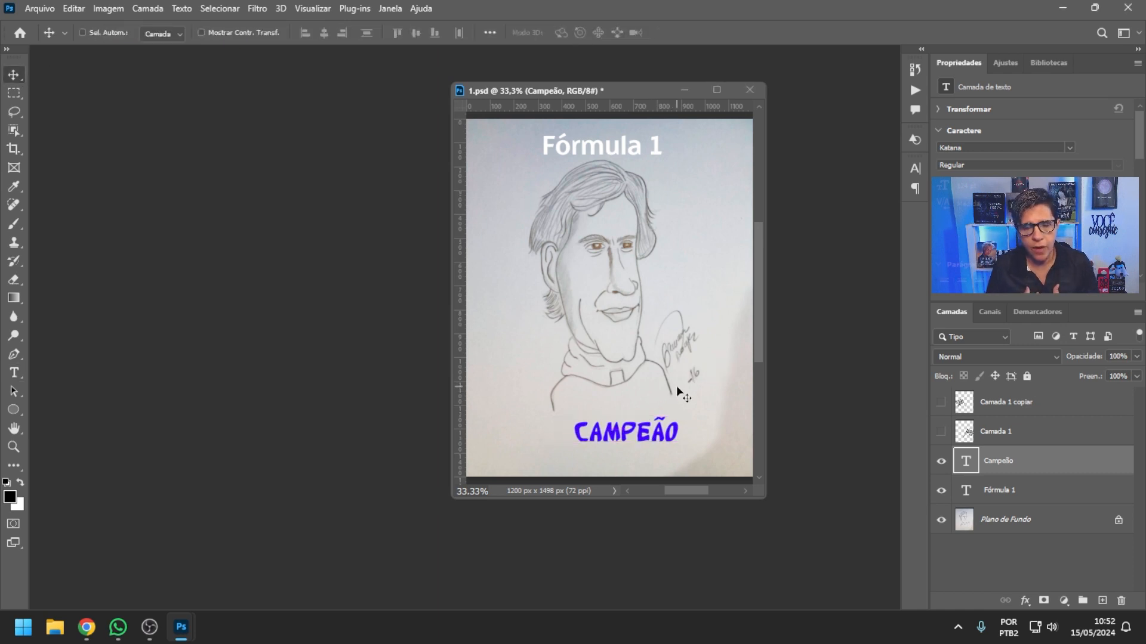
Step: Set the Campeão text's font to Ash Regular again
click(13, 372)
click(202, 32)
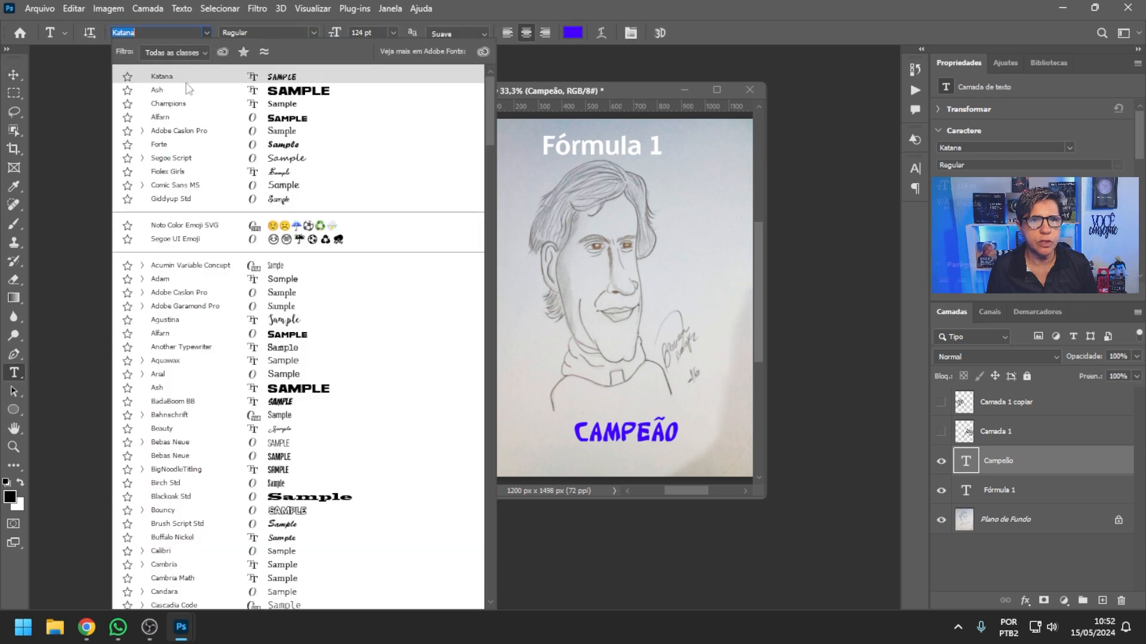
click(266, 100)
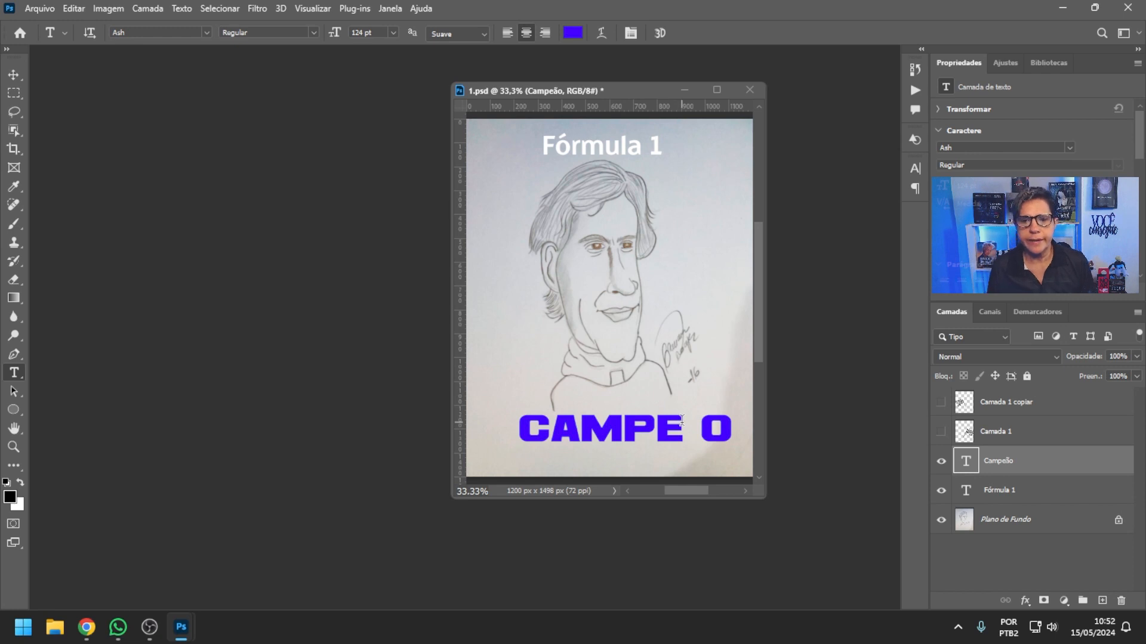
Step: Replace the missing ã with a plain A so the text reads CAMPEAO, and centre it horizontally on the page
click(704, 422)
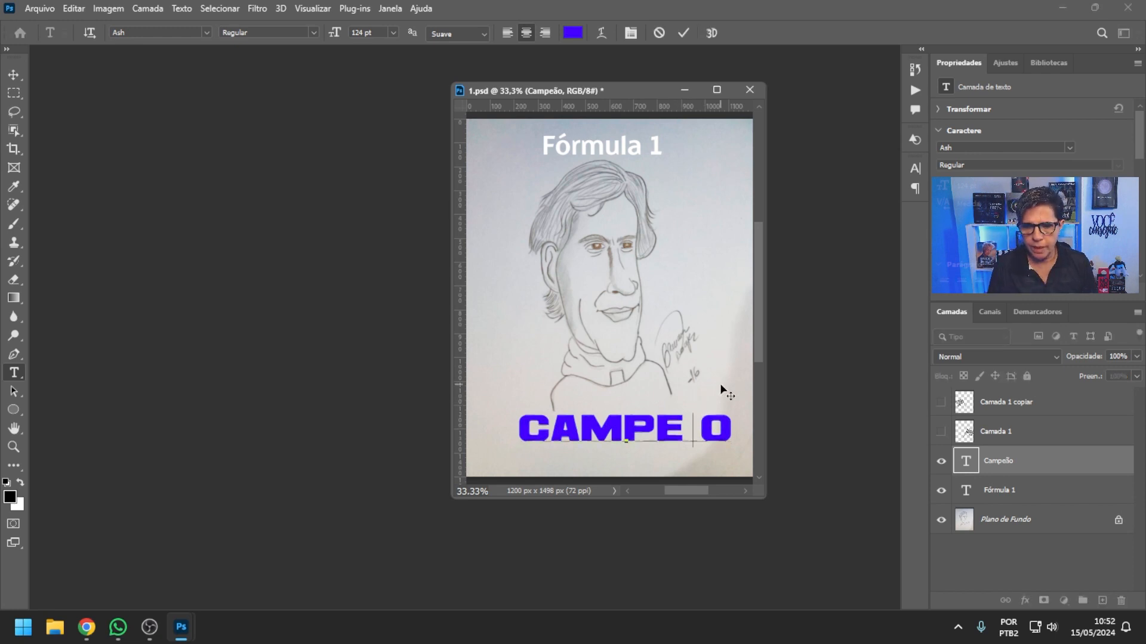
key(BackSpace)
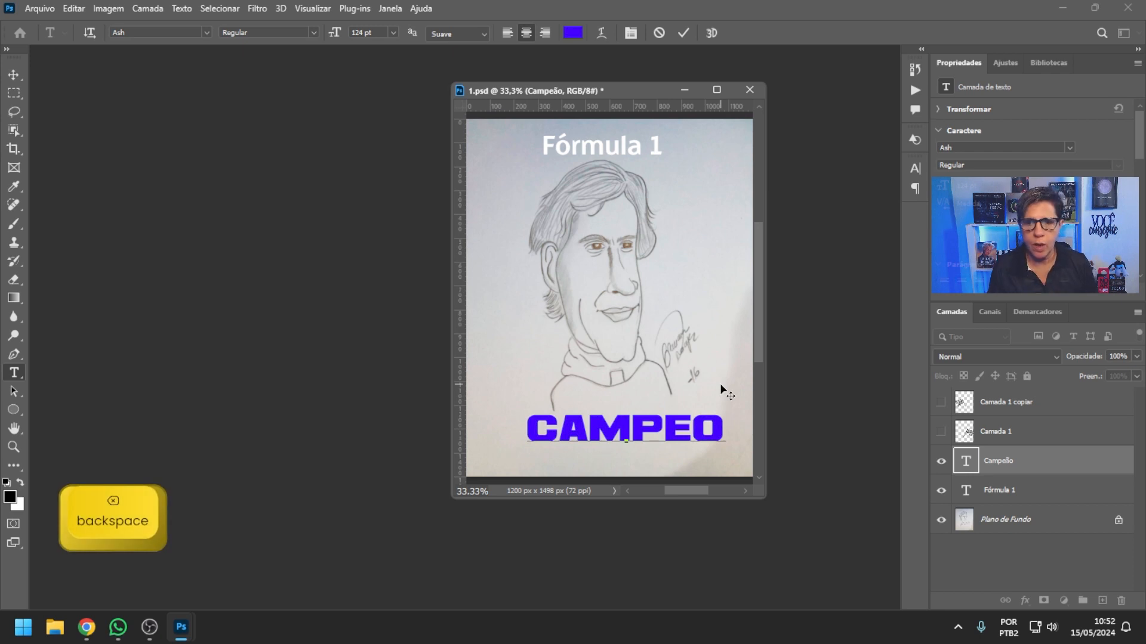
text(A)
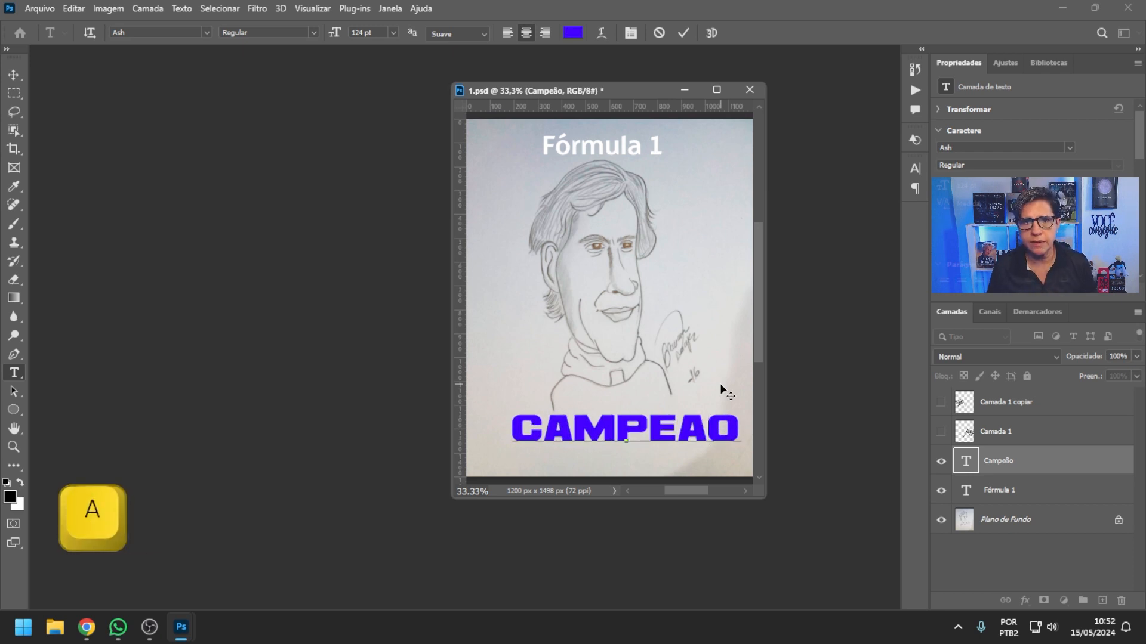
click(13, 75)
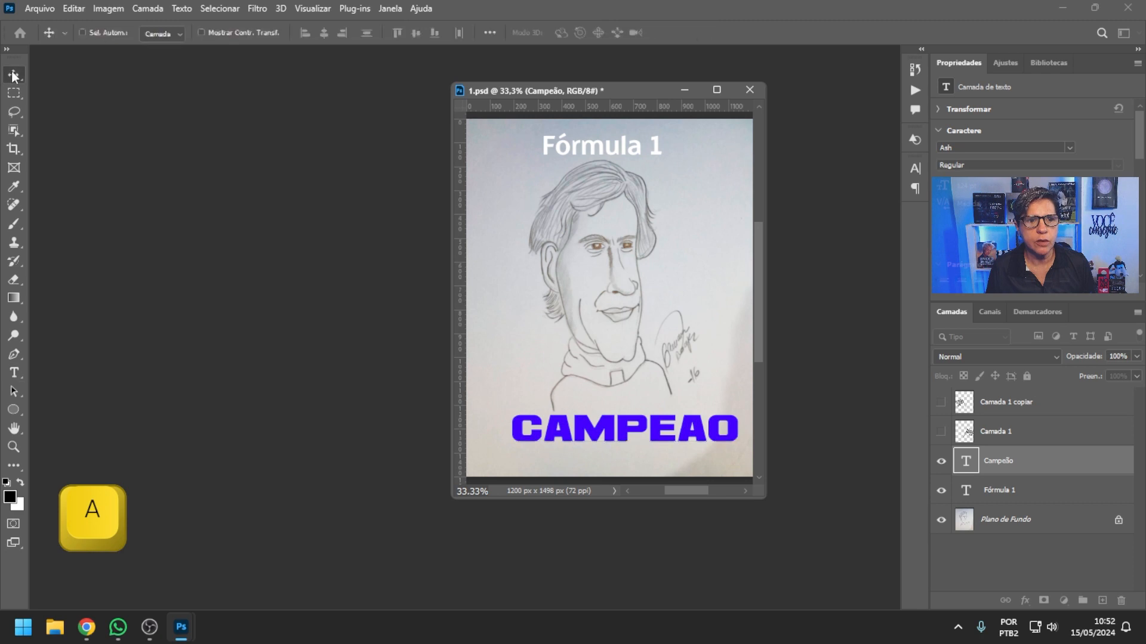
drag(531, 297, 515, 296)
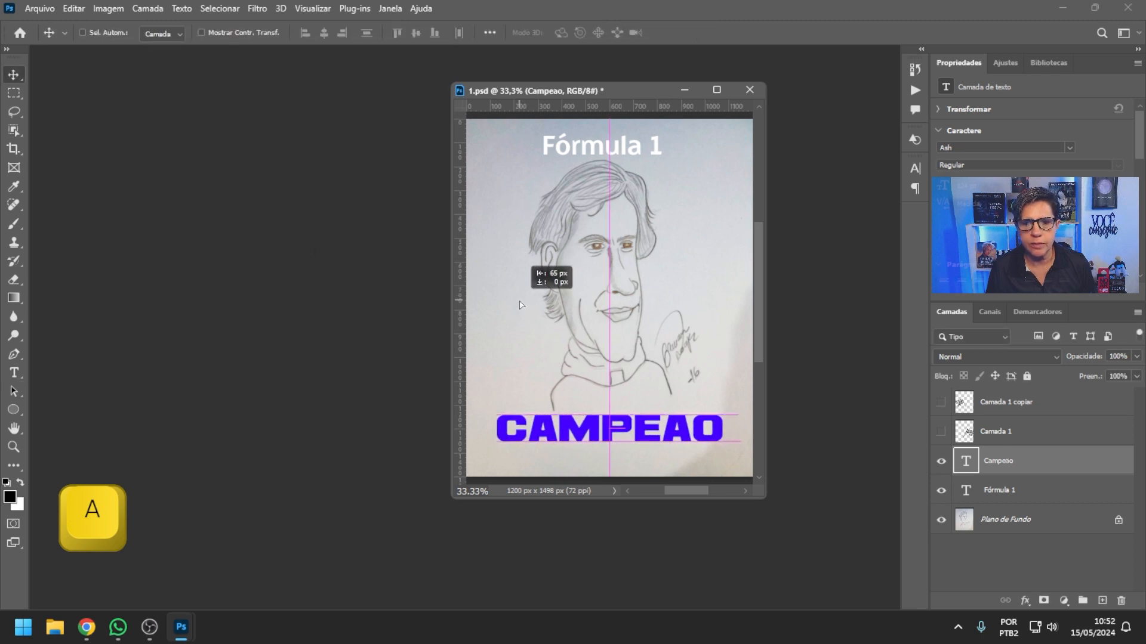
Step: Add a separate text layer containing only tilde characters (~~) beside the caricature's face
click(13, 374)
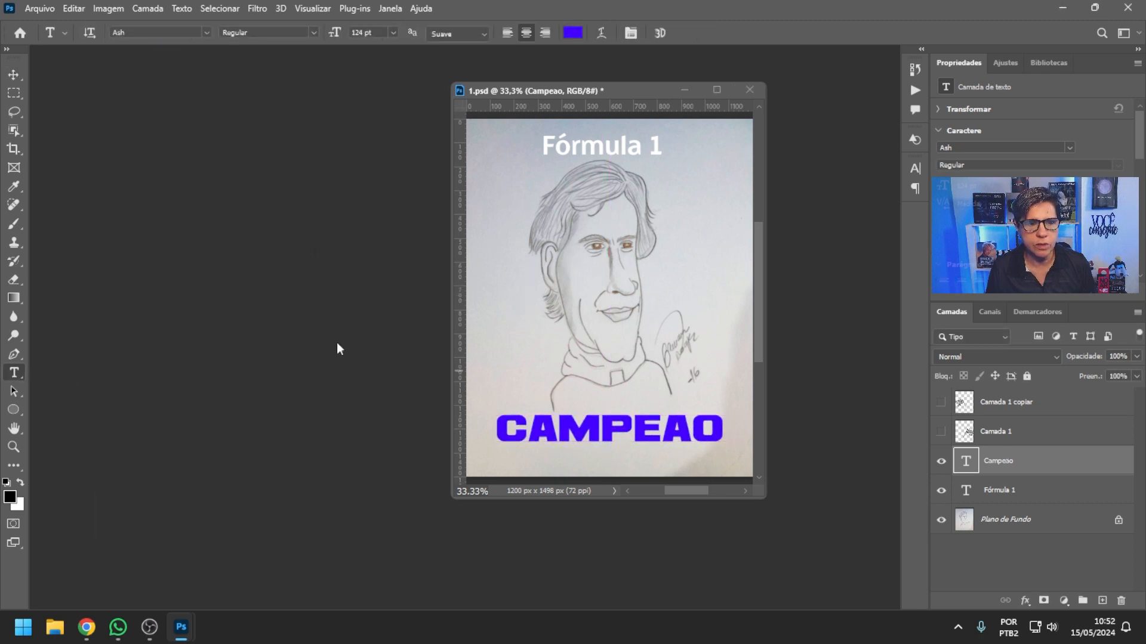
click(527, 316)
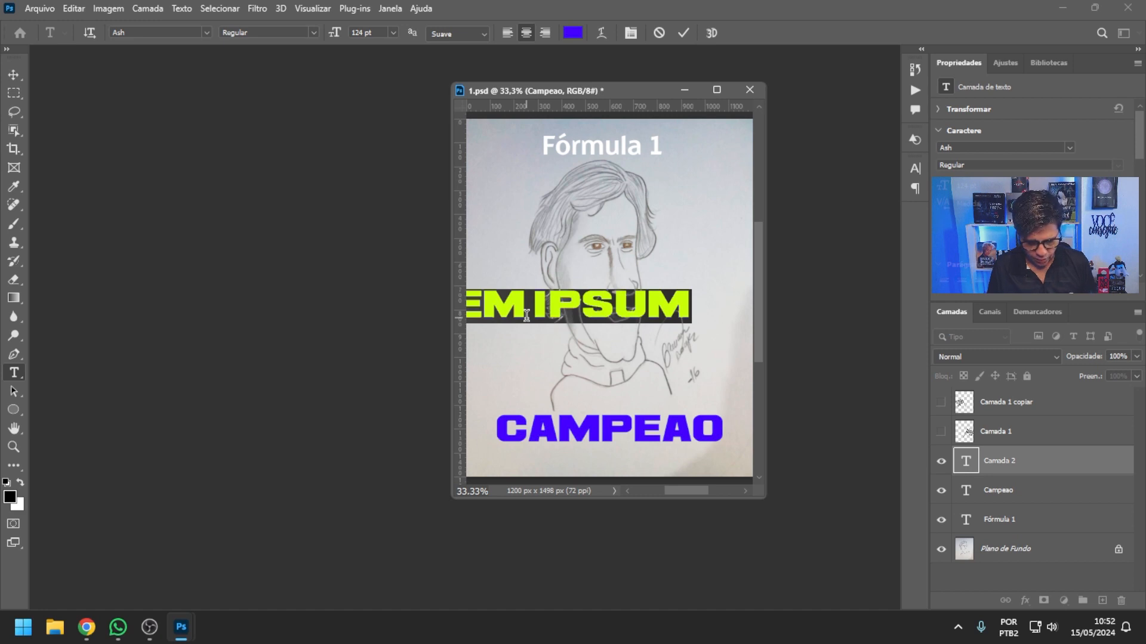
key(BackSpace)
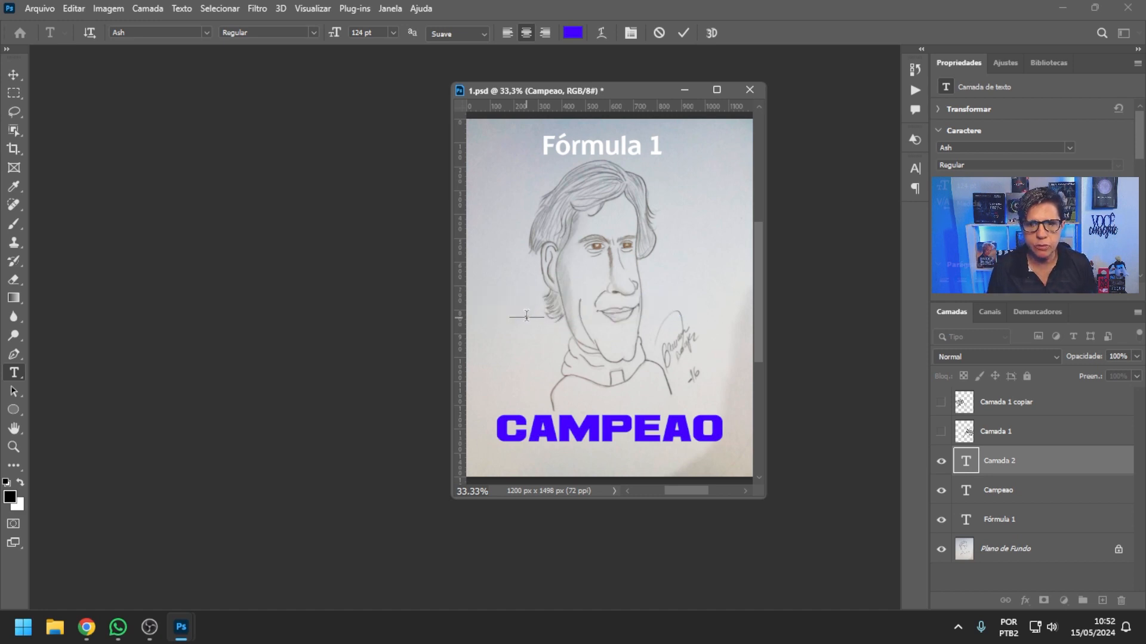
click(13, 73)
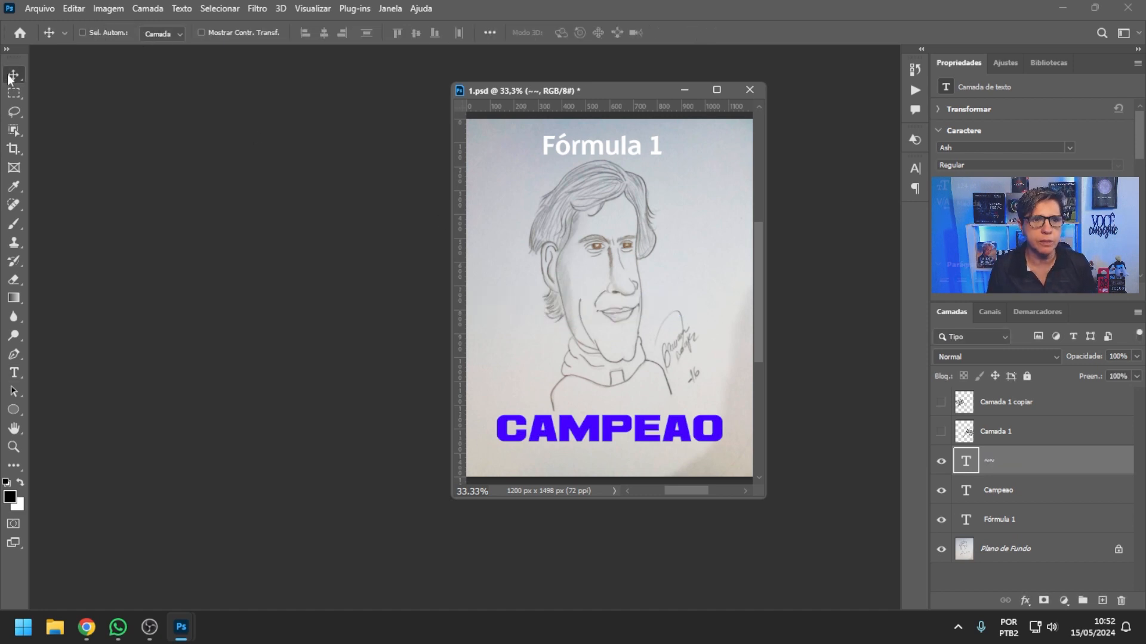
Step: Try several fonts on the tilde text, settle on Champions Bold, and delete one of the two tildes
click(15, 373)
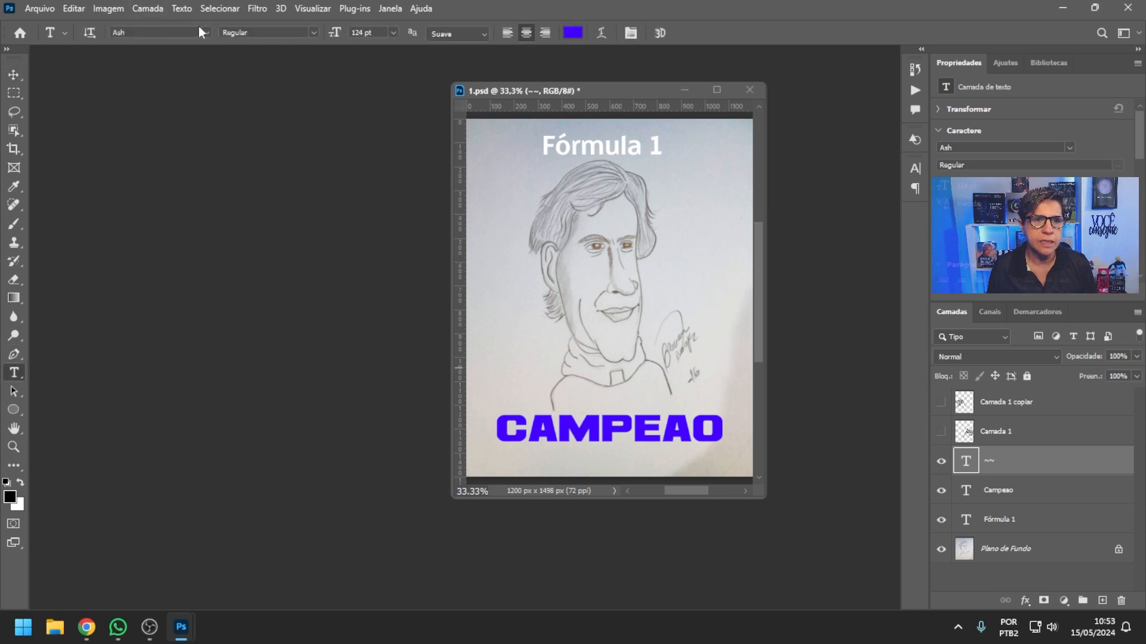
click(207, 32)
click(277, 122)
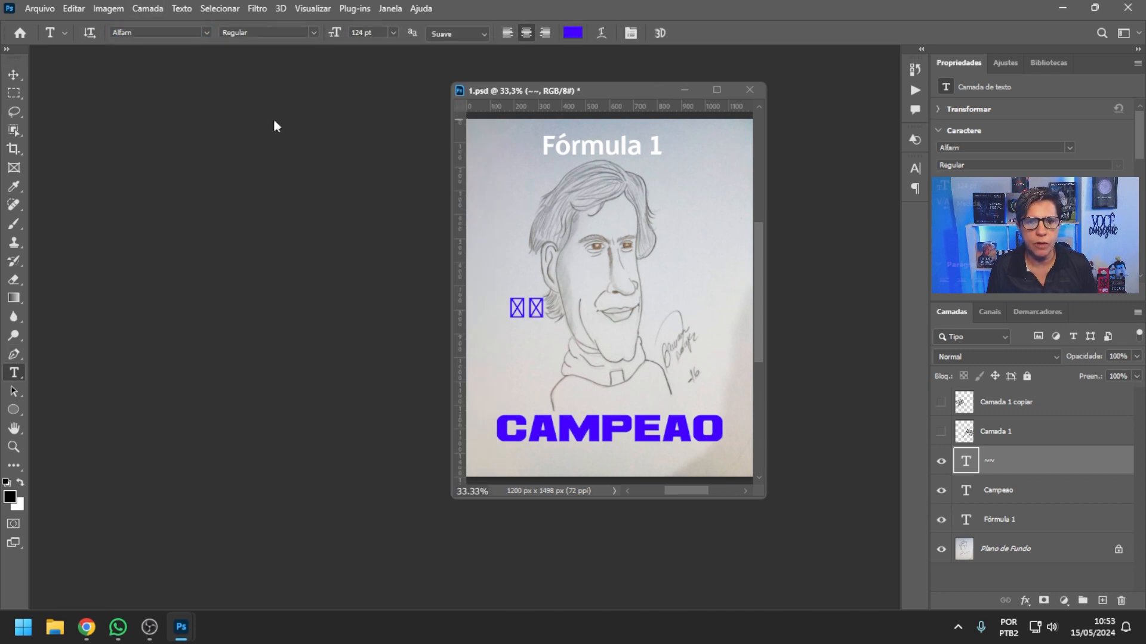
click(197, 33)
key(Down)
key(Down)
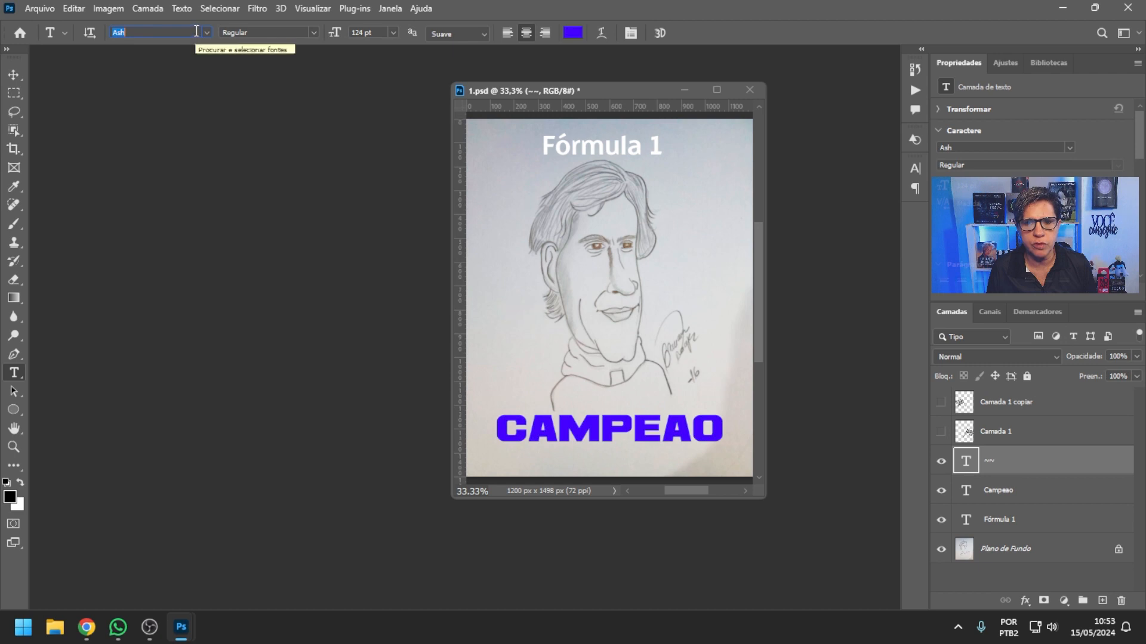
click(178, 32)
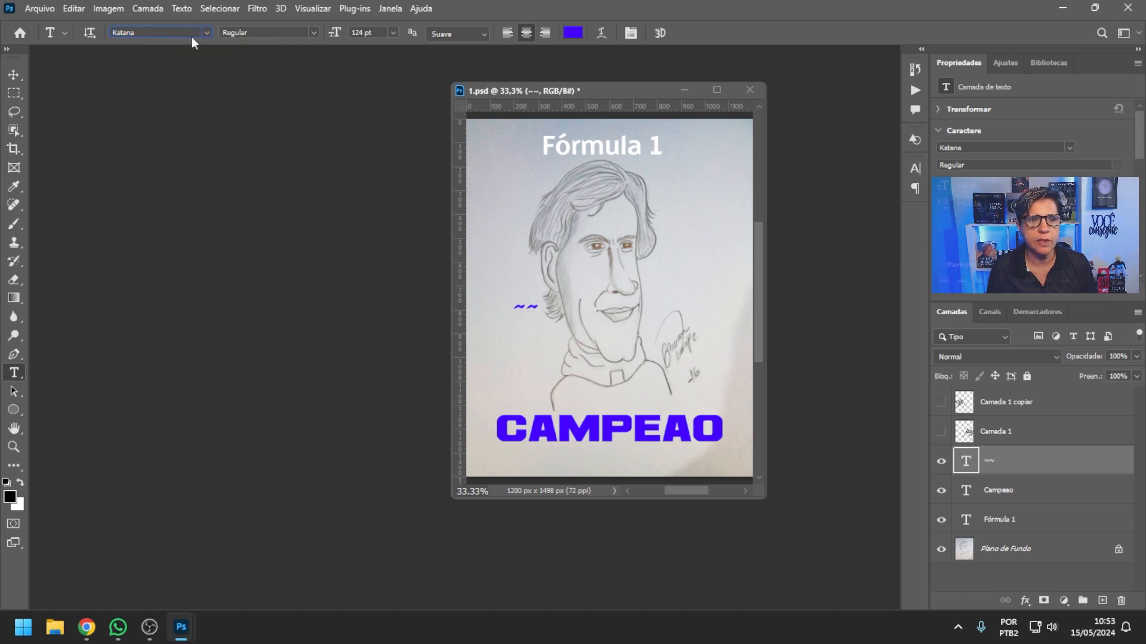
key(Down)
key(Down)
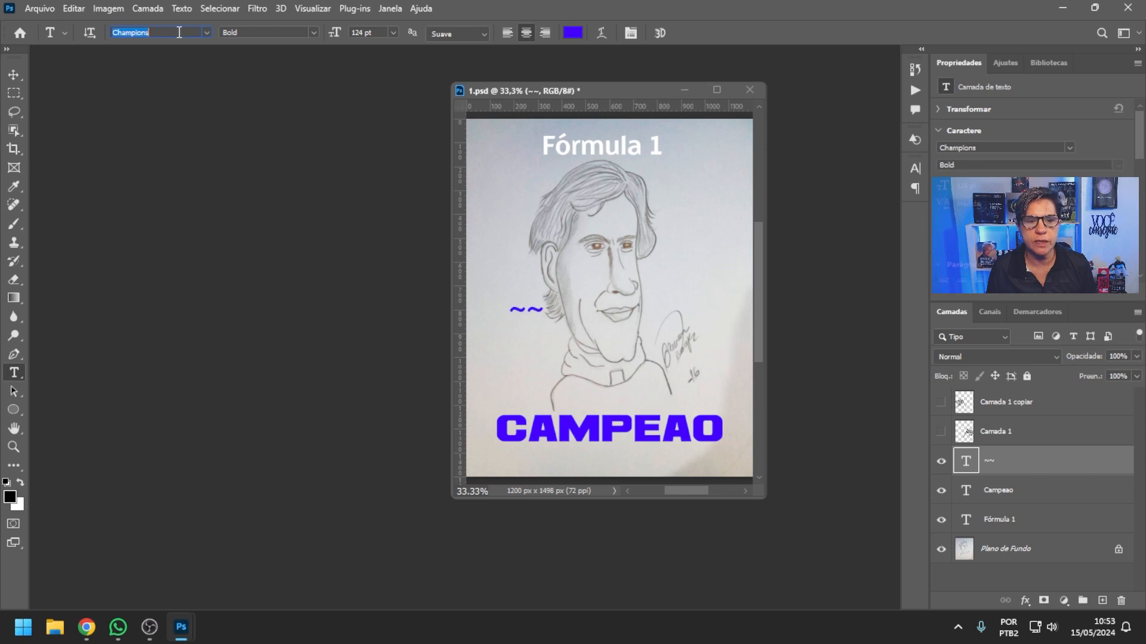
key(Up)
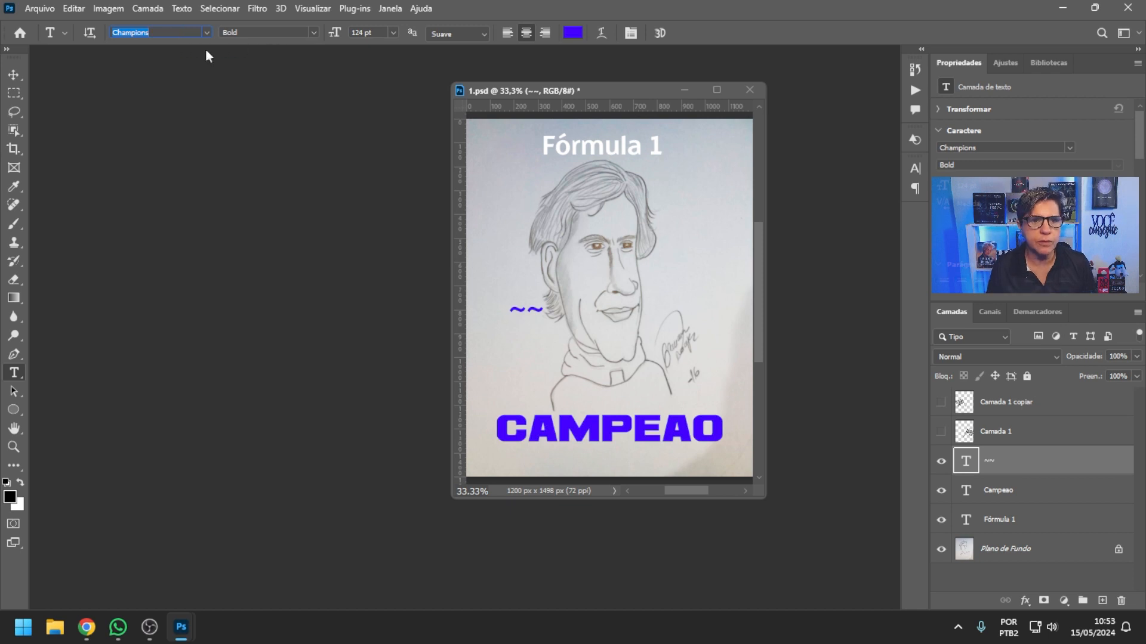
click(531, 310)
key(BackSpace)
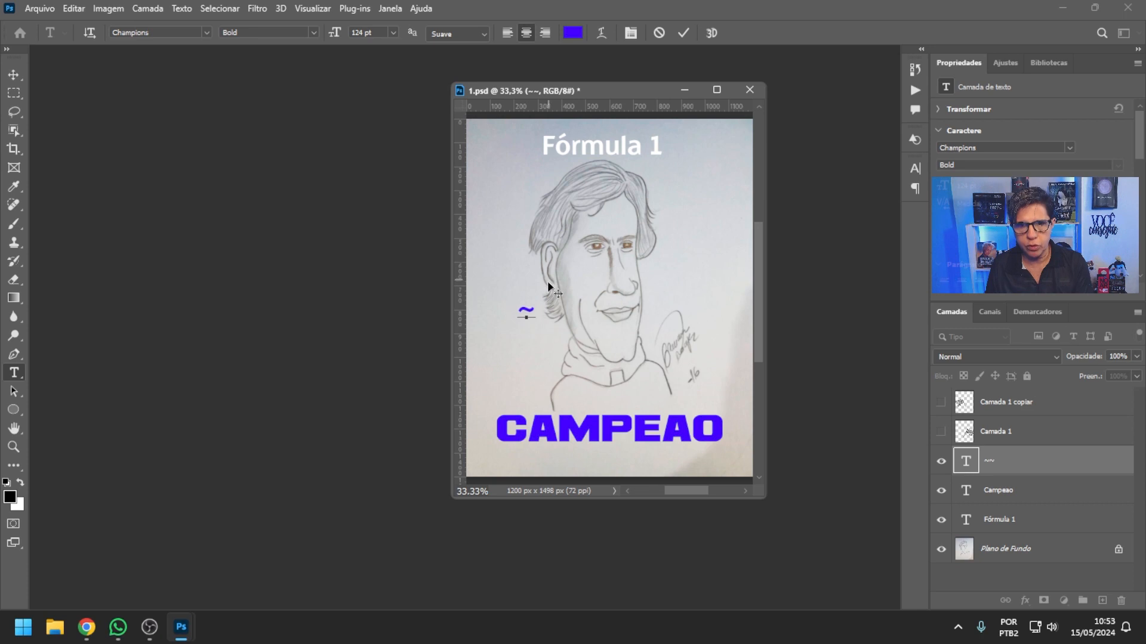
Step: Move the tilde above the second A of CAMPEAO and enlarge it to form the accent
click(14, 77)
drag(540, 267, 686, 363)
key(ctrl+t)
mouse_move(663, 392)
mouse_down()
mouse_move(654, 377)
mouse_move(677, 401)
mouse_up()
key(Return)
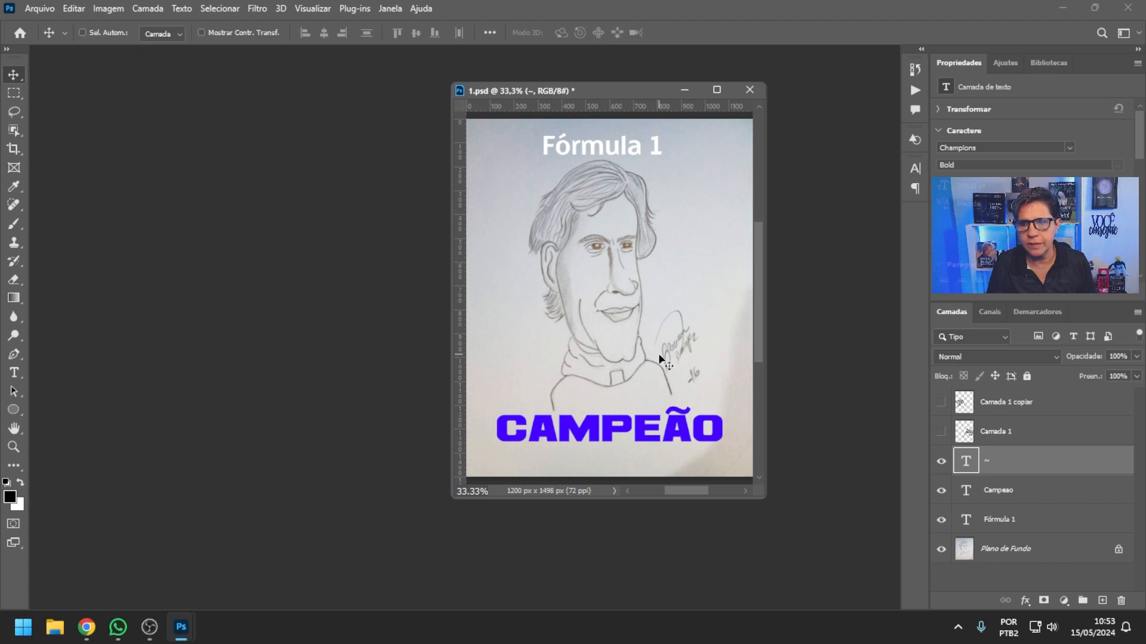
Step: Select the tilde layer and the Campeao layer together
ctrl+click(998, 499)
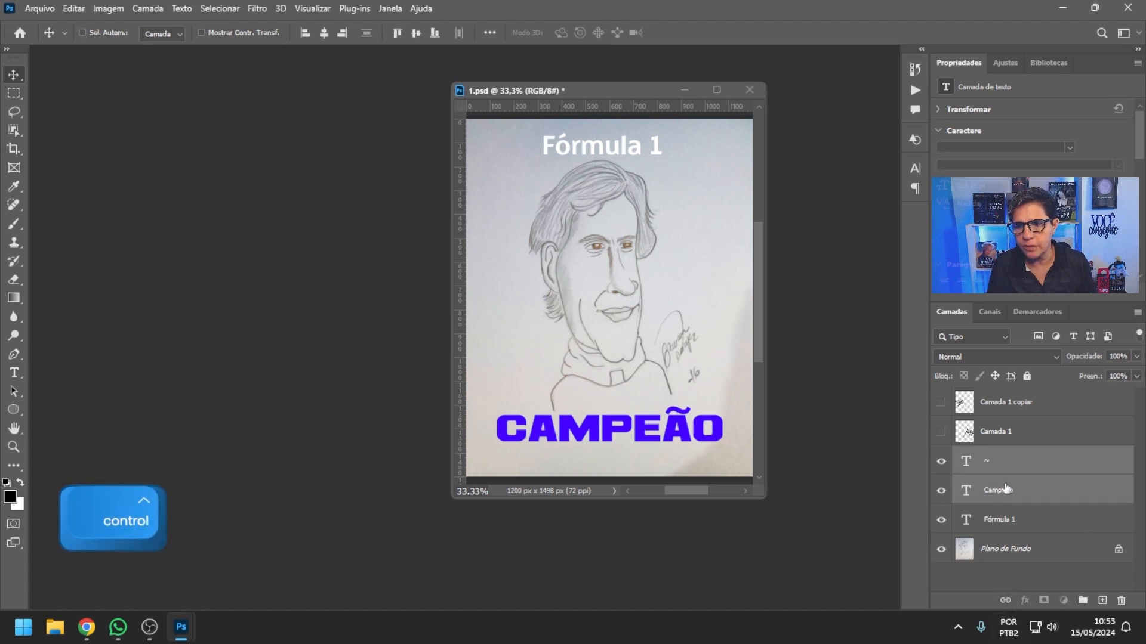
click(1006, 490)
click(1009, 469)
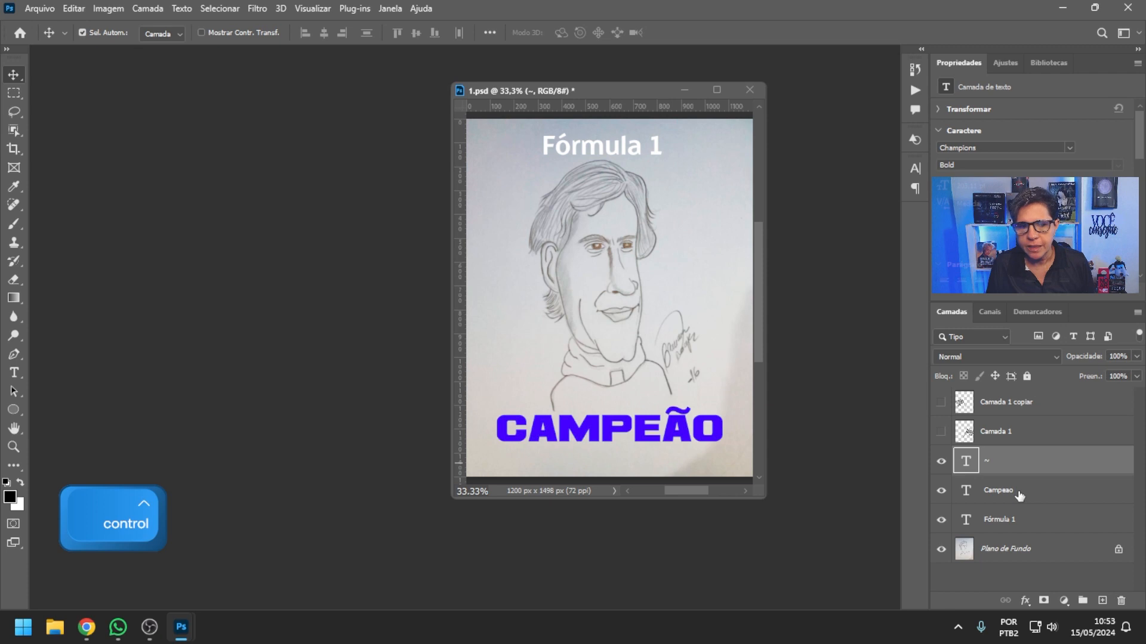
ctrl+click(1017, 493)
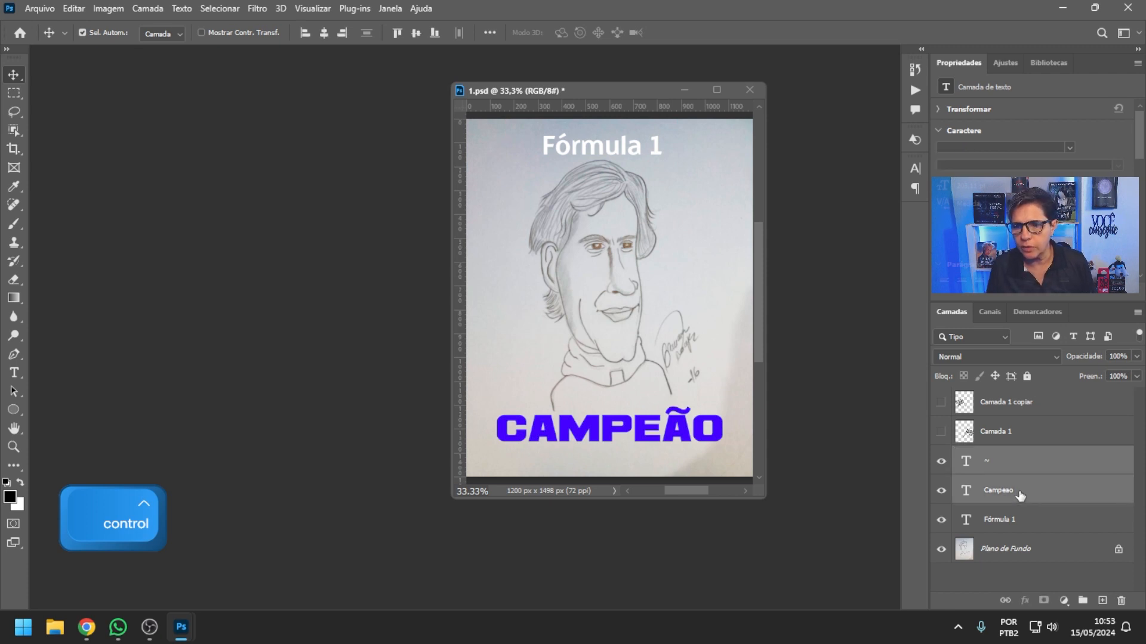
Step: Link the tilde and Campeao text layers and scale them down together to about half their size
click(1006, 601)
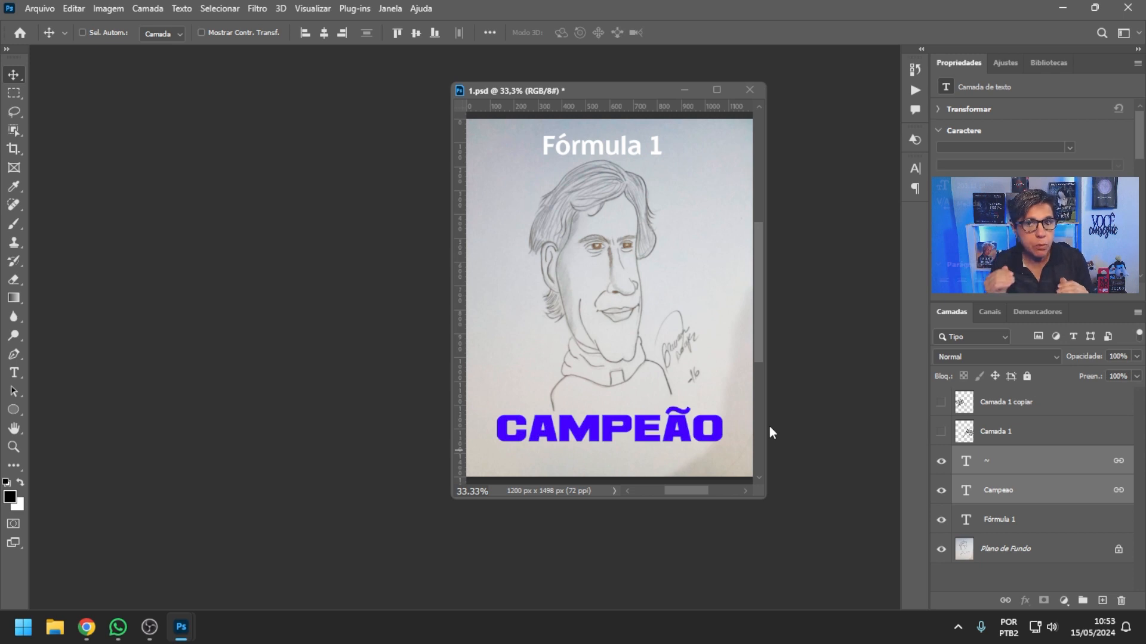
mouse_move(739, 409)
mouse_down()
mouse_move(700, 371)
mouse_move(703, 383)
mouse_move(706, 197)
mouse_move(731, 355)
mouse_up()
key(ctrl+t)
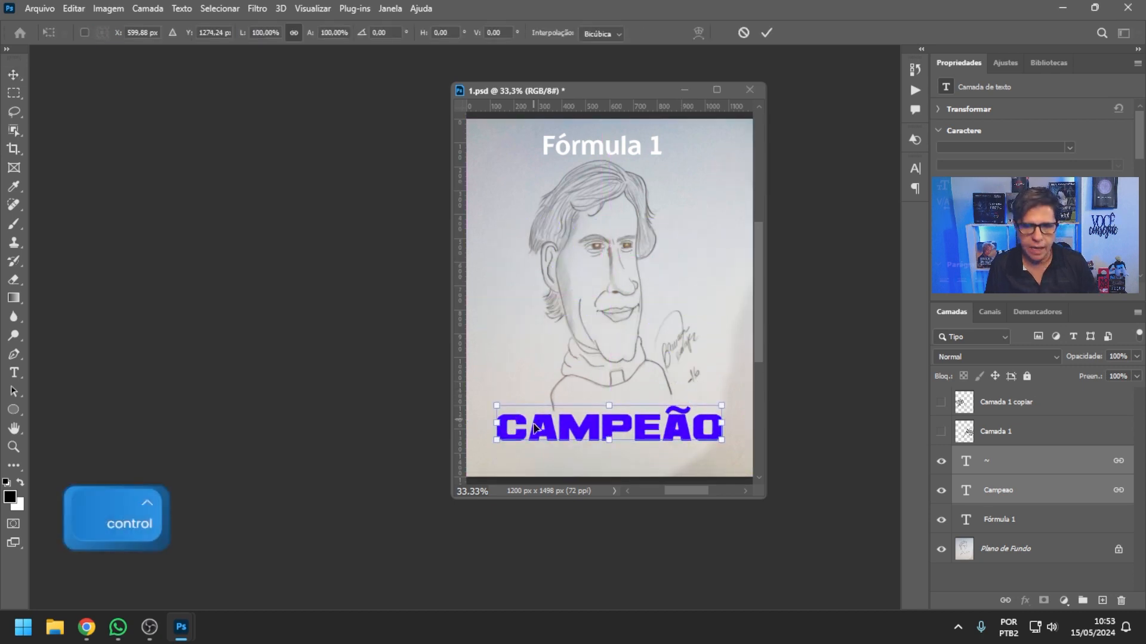
drag(497, 406, 596, 435)
key(Return)
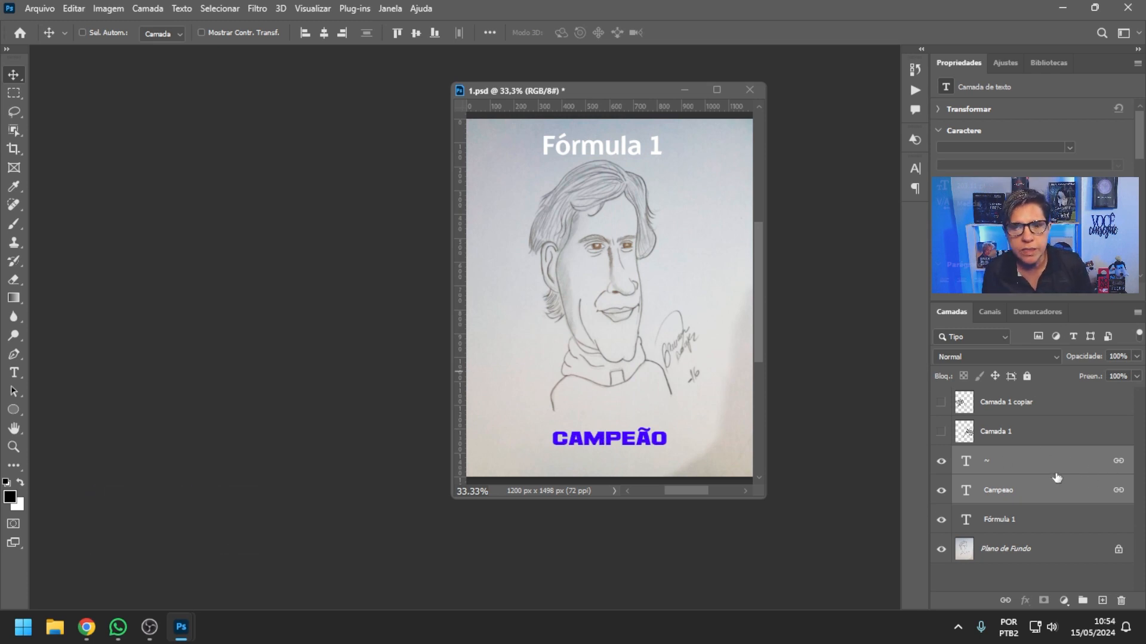
Step: Make both checkered flag layers, Camada 1 and Camada 1 copiar, visible again
click(1021, 460)
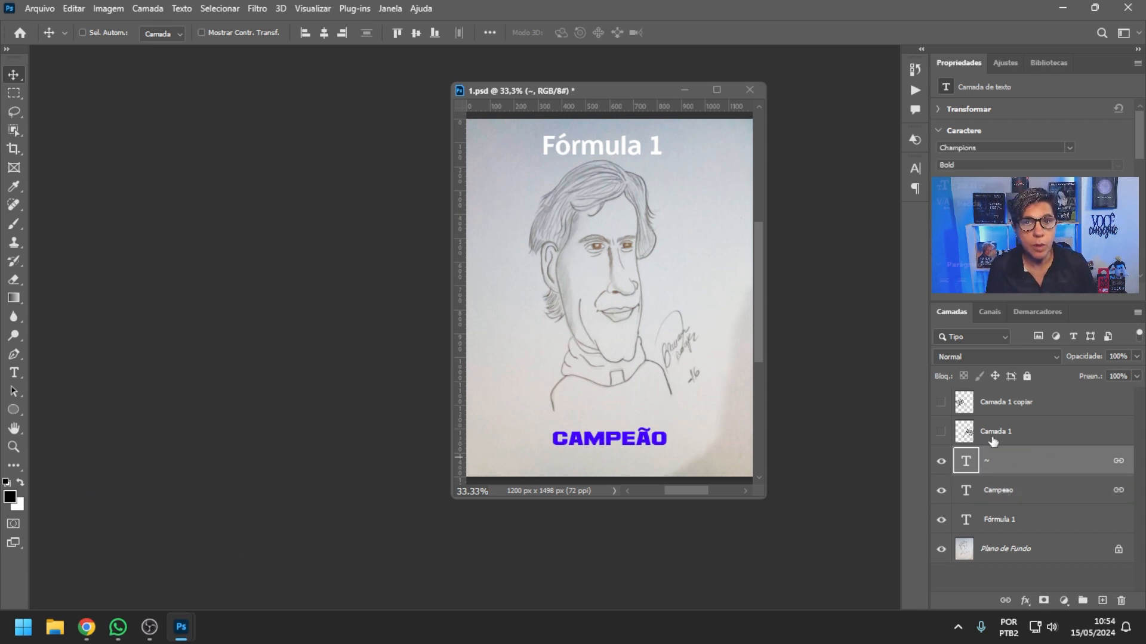
click(941, 432)
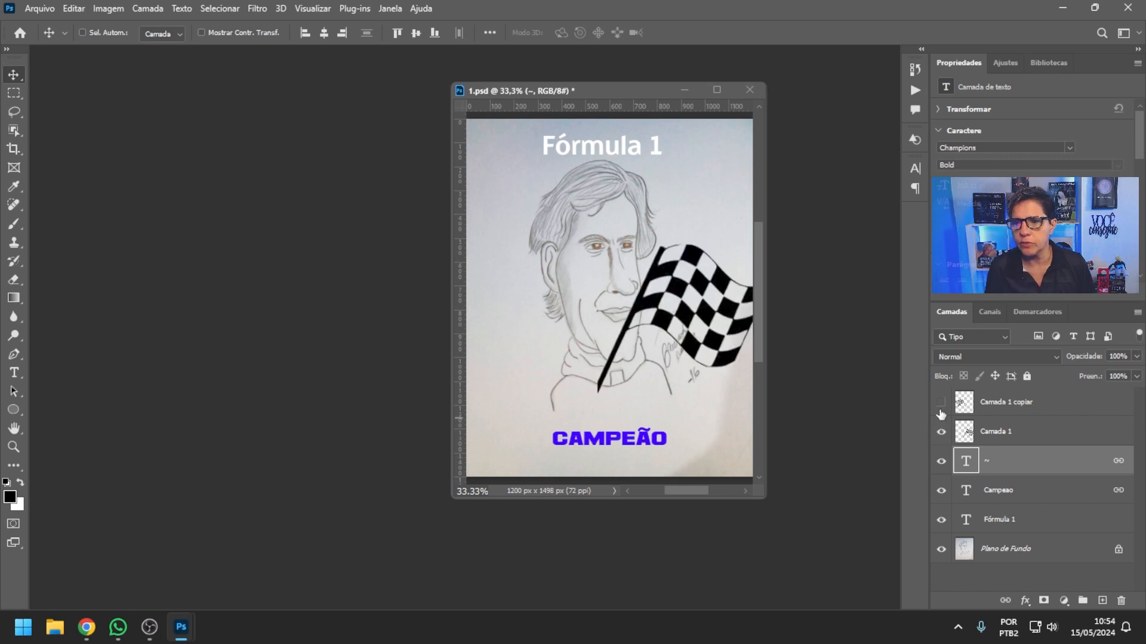
click(942, 402)
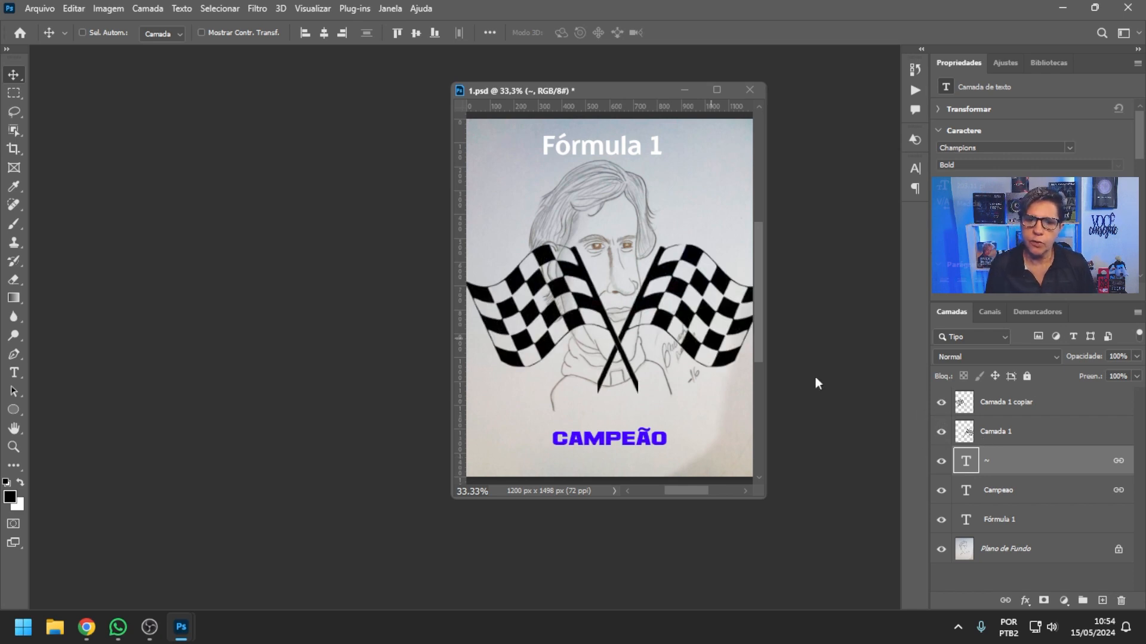
Step: Move the linked CAMPEÃO text up over the crossed flags and enlarge it to about 171%
click(1029, 489)
drag(660, 421, 663, 280)
key(ctrl+t)
drag(524, 192, 365, 102)
drag(867, 172, 940, 128)
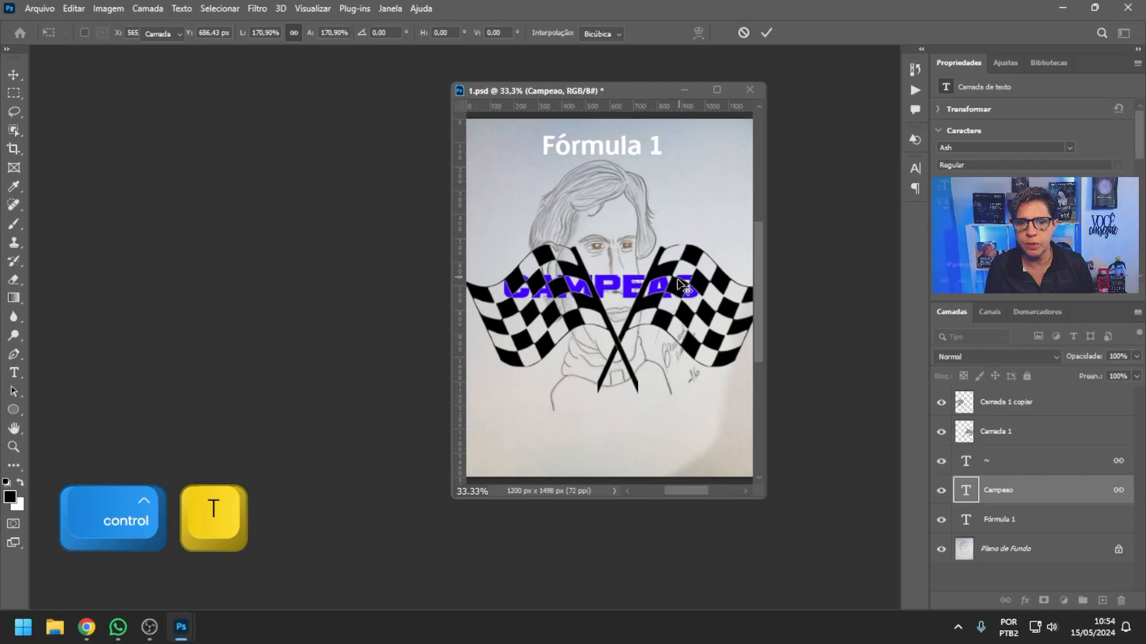
key(Return)
drag(878, 191, 883, 225)
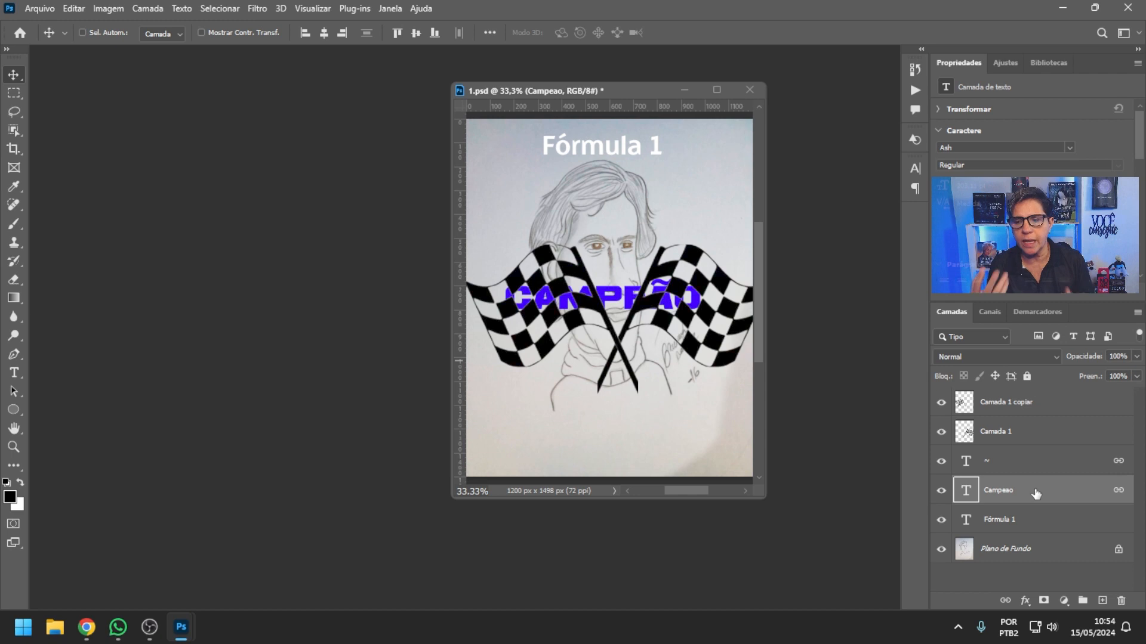
Step: Select the tilde and Campeao layers together and move them above Camada 1 copiar in the layer stack
ctrl+click(1028, 468)
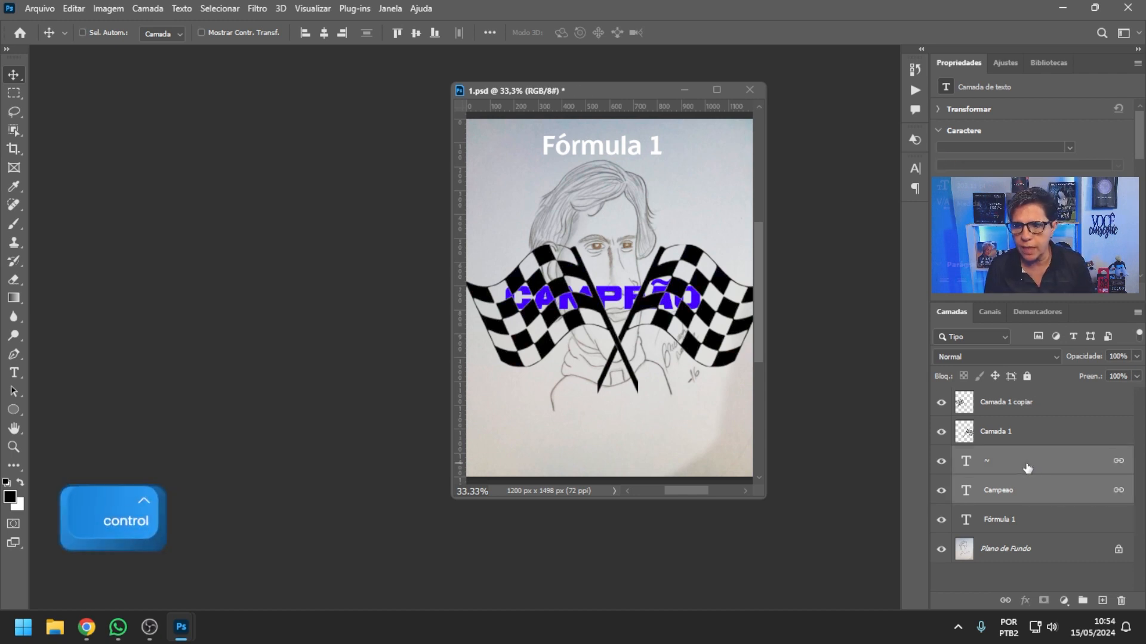
drag(1038, 464, 1053, 421)
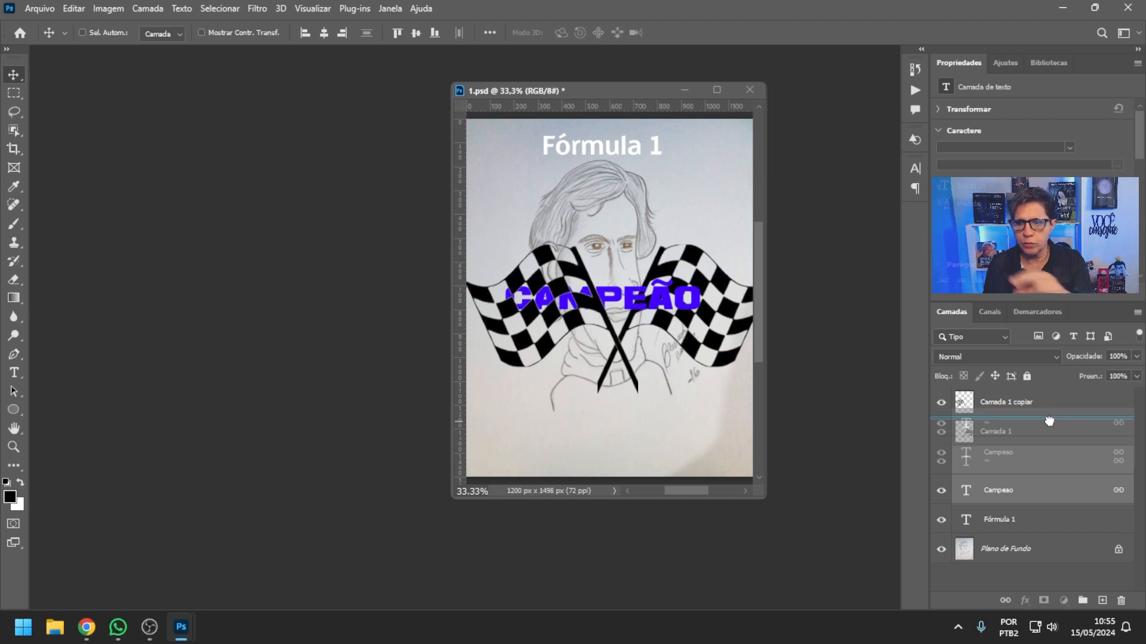
drag(1049, 422, 1046, 398)
drag(1045, 394, 1047, 393)
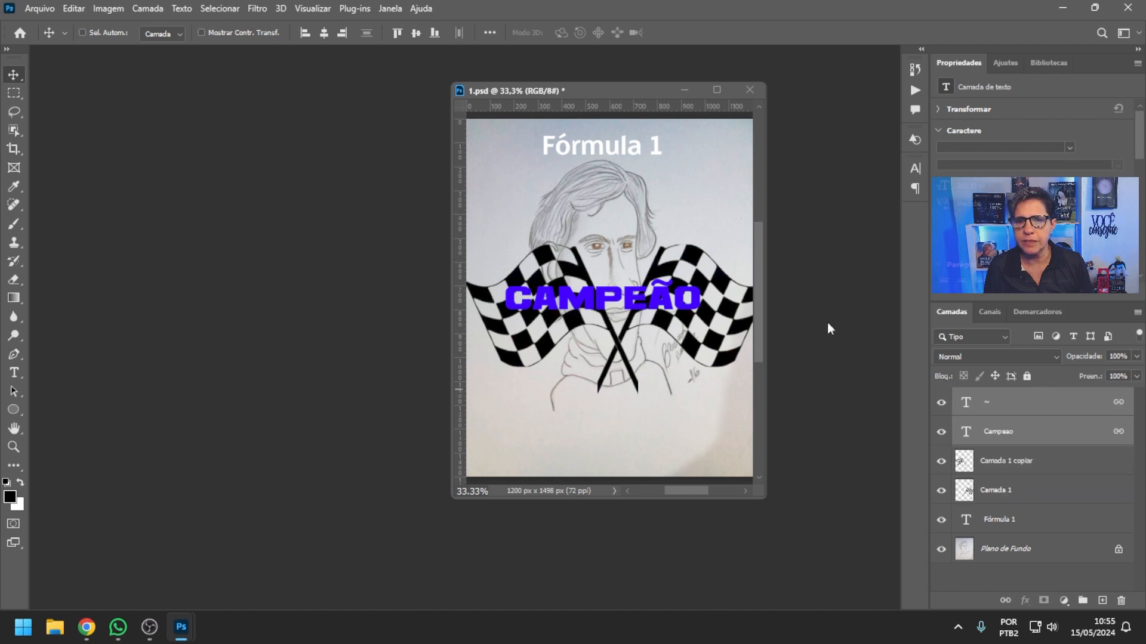
mouse_move(687, 285)
mouse_down()
mouse_move(698, 306)
mouse_move(695, 281)
mouse_up()
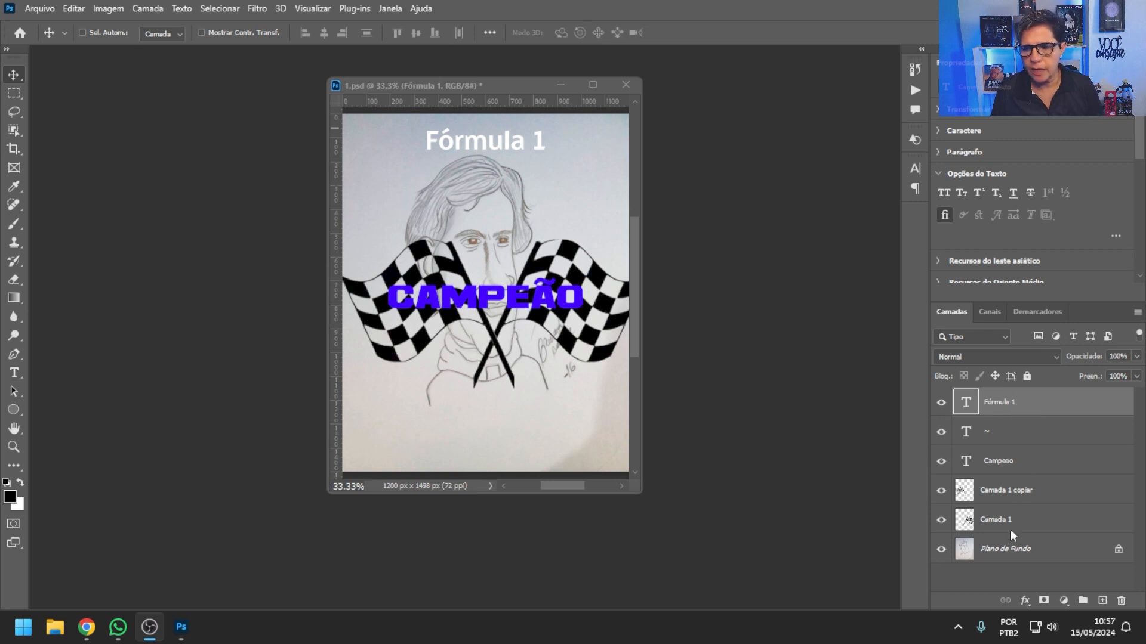
Step: Try a black stroke layer style on the Fórmula 1 text with a size of 6 px
click(1025, 601)
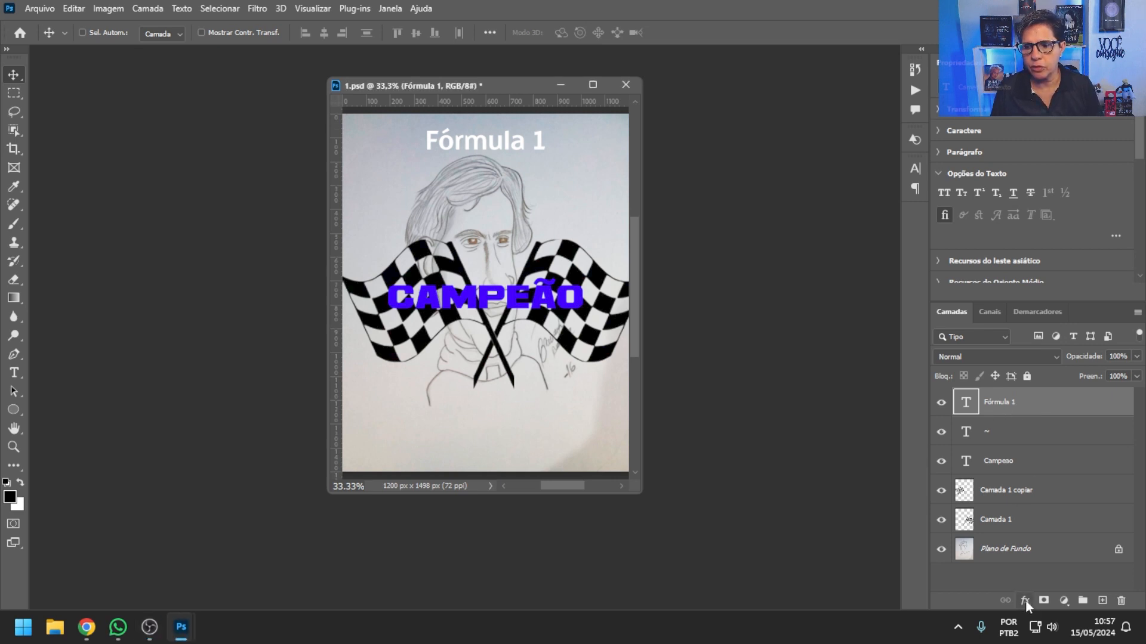
double_click(1045, 408)
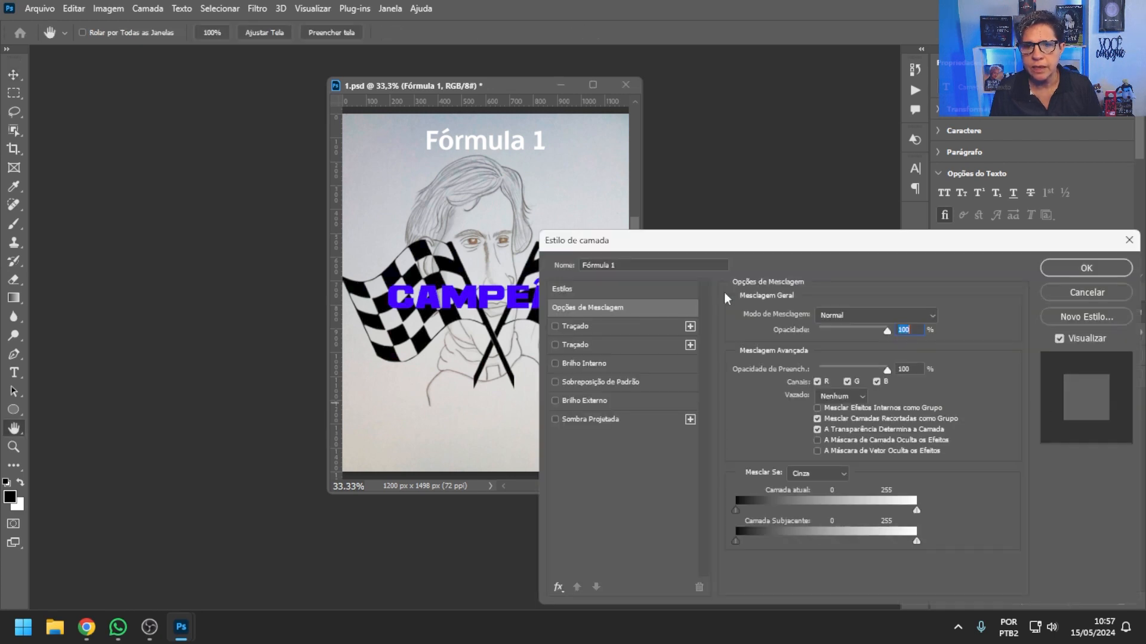
drag(710, 240, 611, 197)
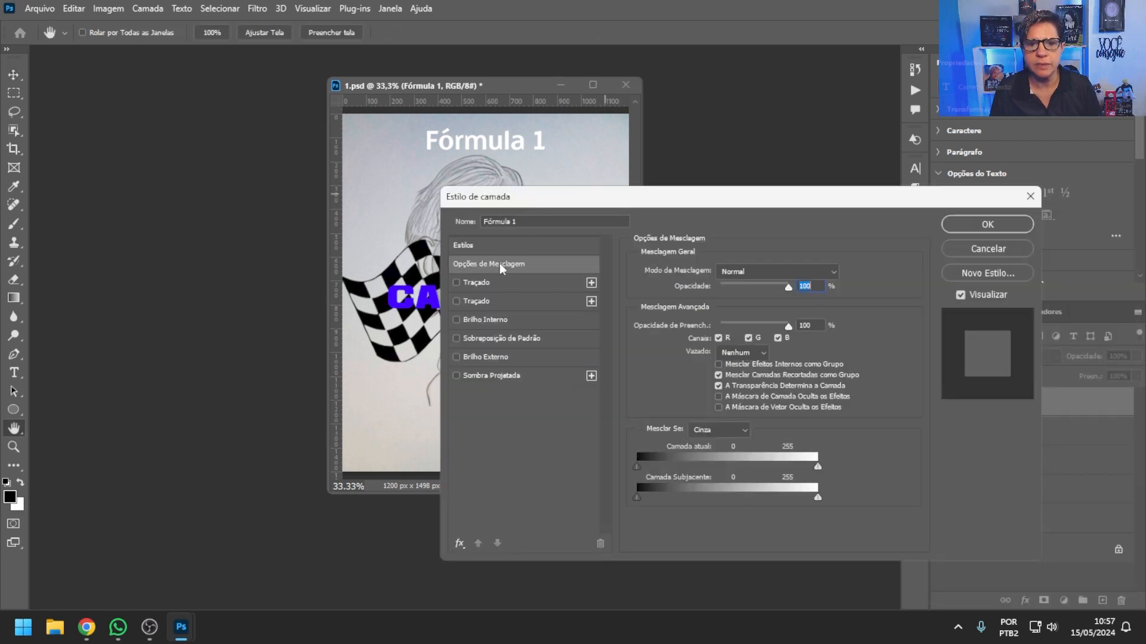
click(457, 302)
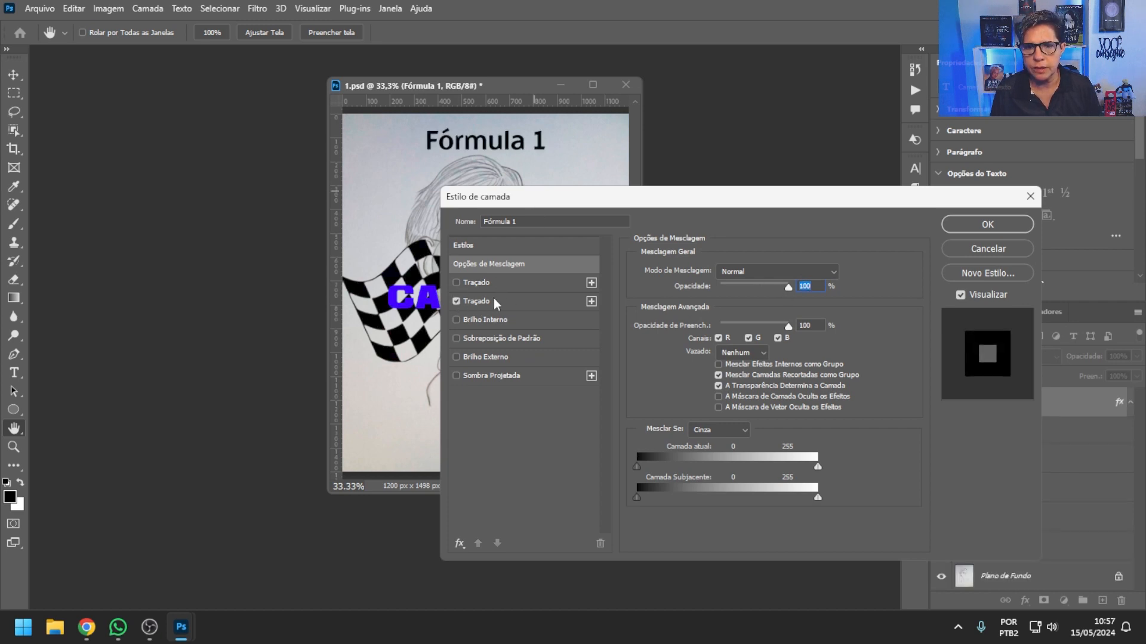
click(517, 301)
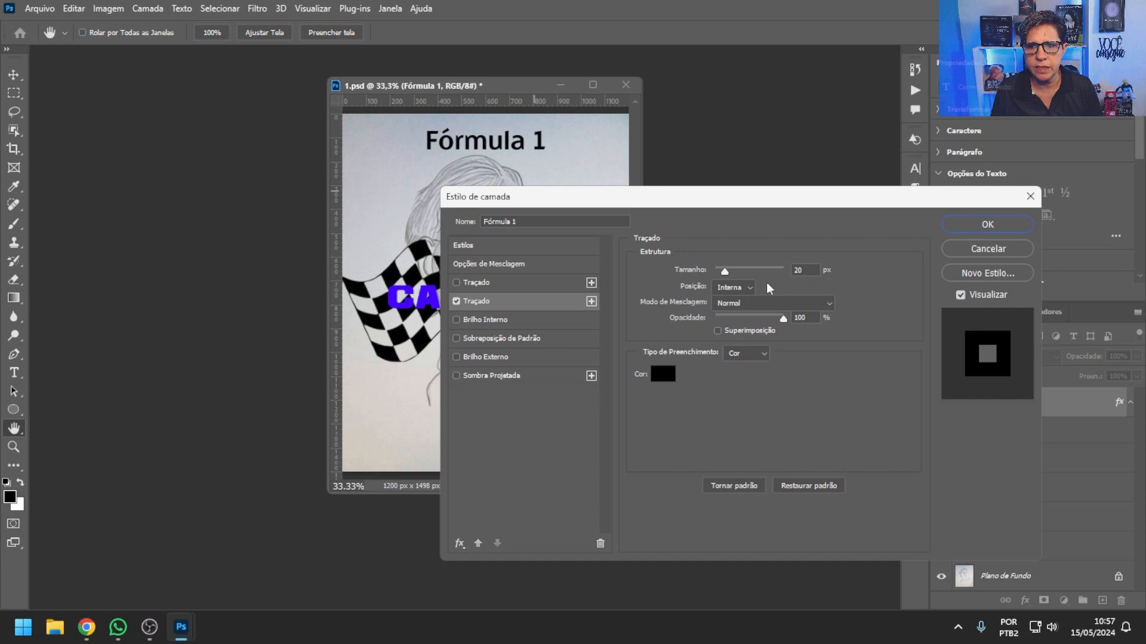
drag(725, 273, 719, 271)
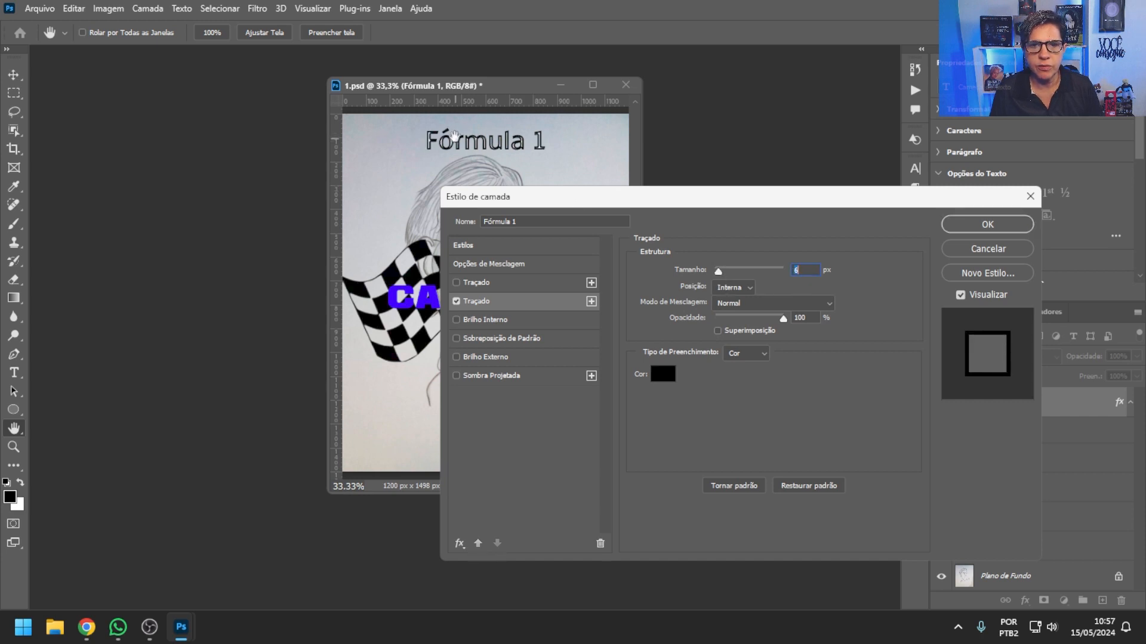
Step: Set the Fórmula 1 stroke position to Externa and its size to 3 px
click(747, 286)
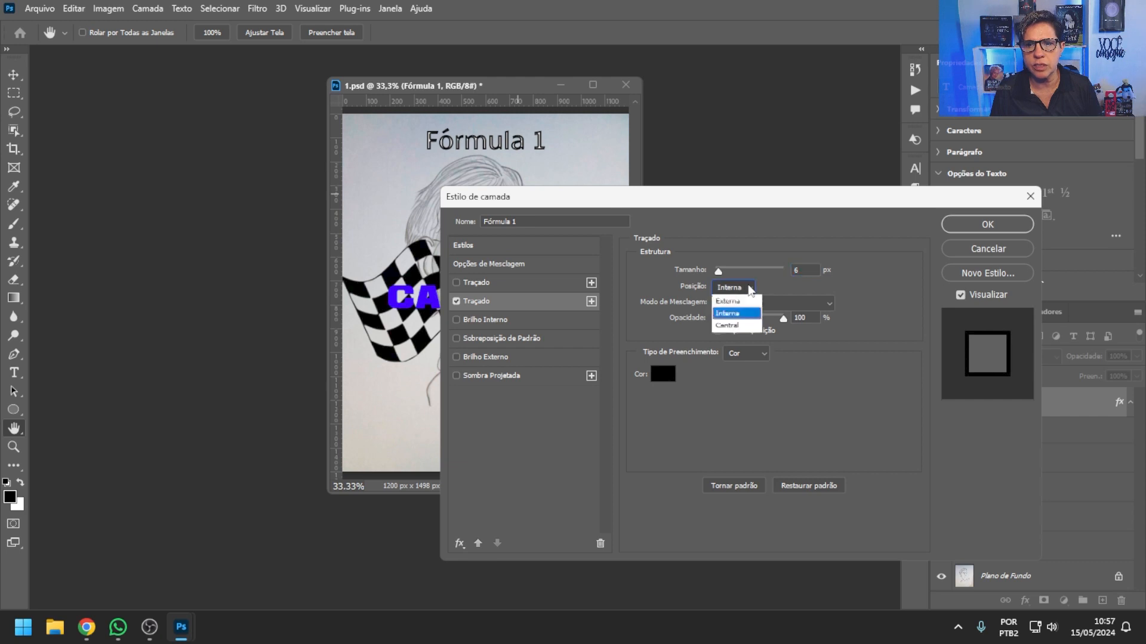
click(735, 299)
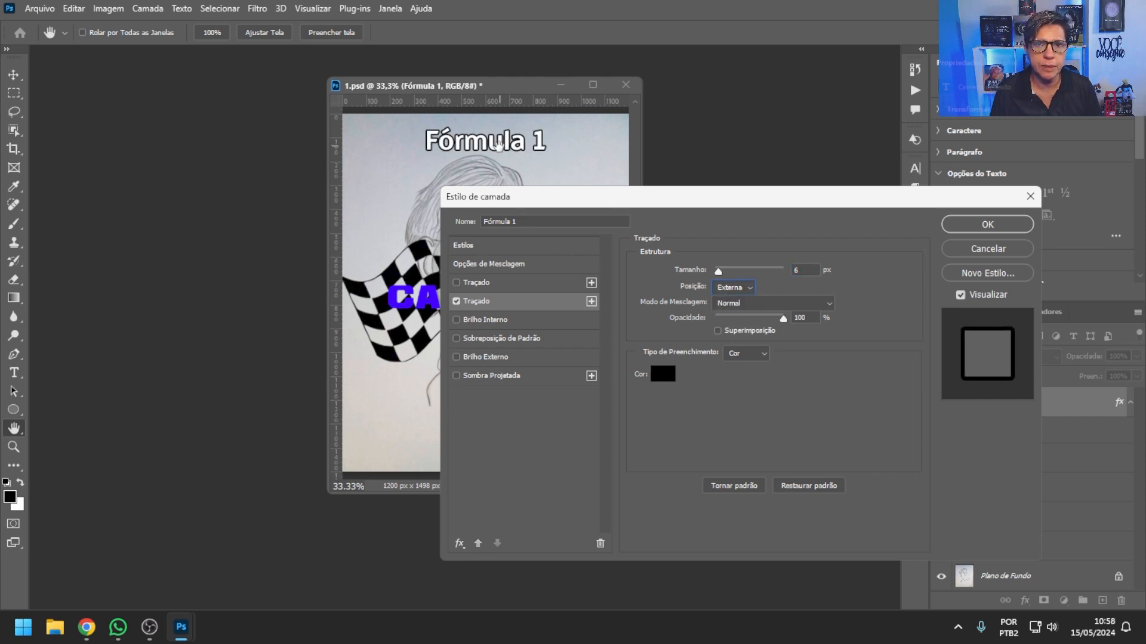
click(818, 268)
text(2)
key(Up)
key(Up)
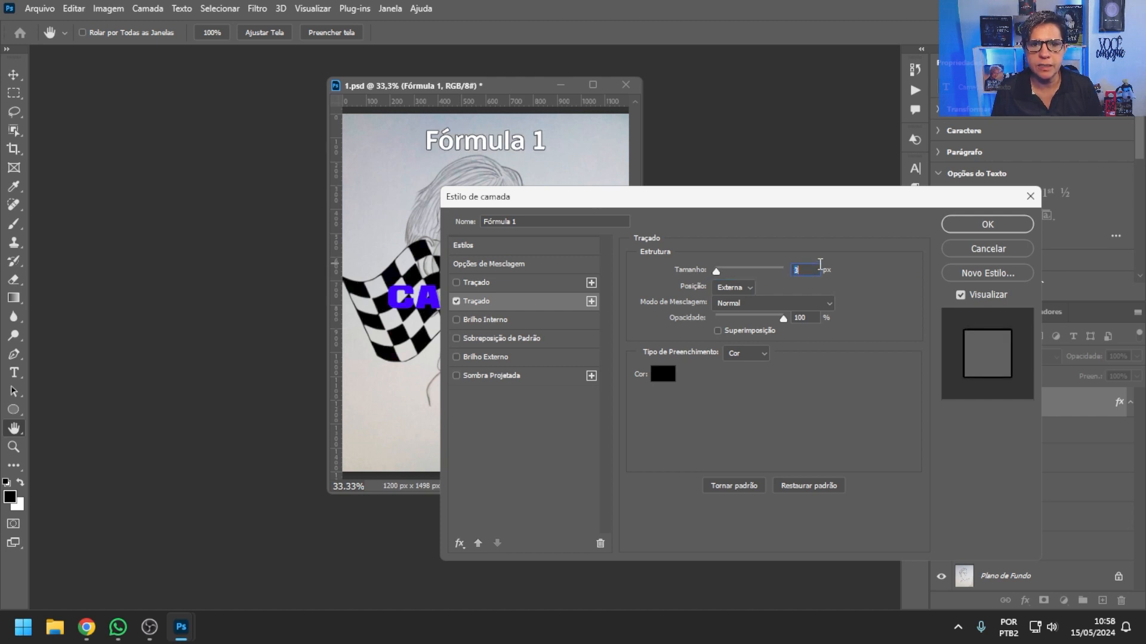
Step: Try a red (ff0000) drop shadow on Fórmula 1 with 19 px distance, 56% spread and 28% noise, and discard the layer style changes
click(509, 377)
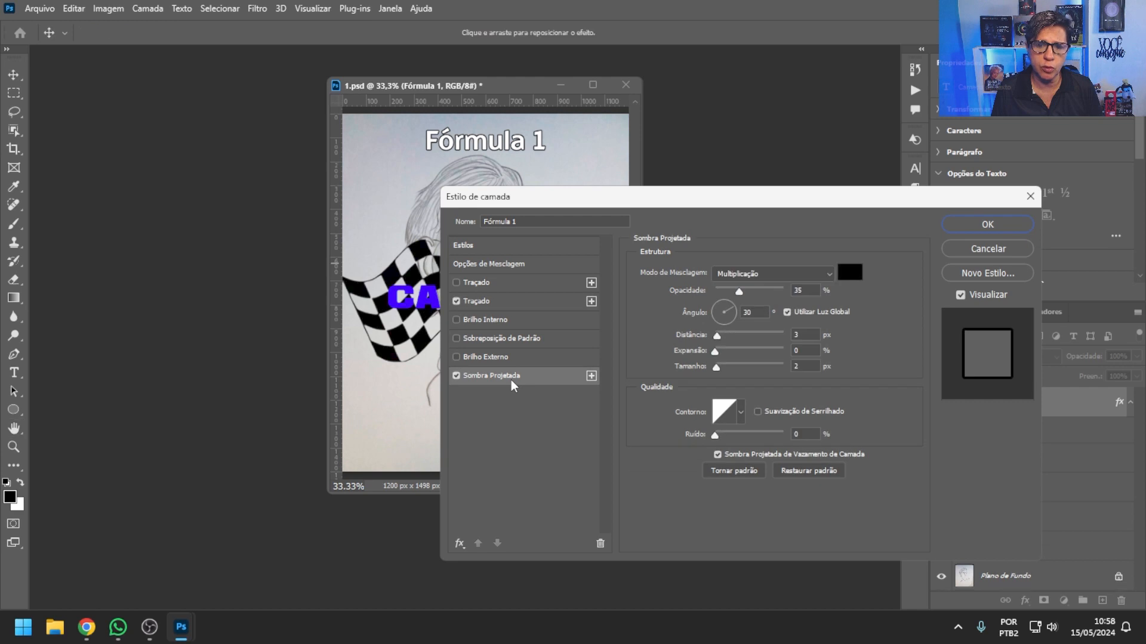
click(735, 440)
drag(716, 336, 755, 351)
click(854, 273)
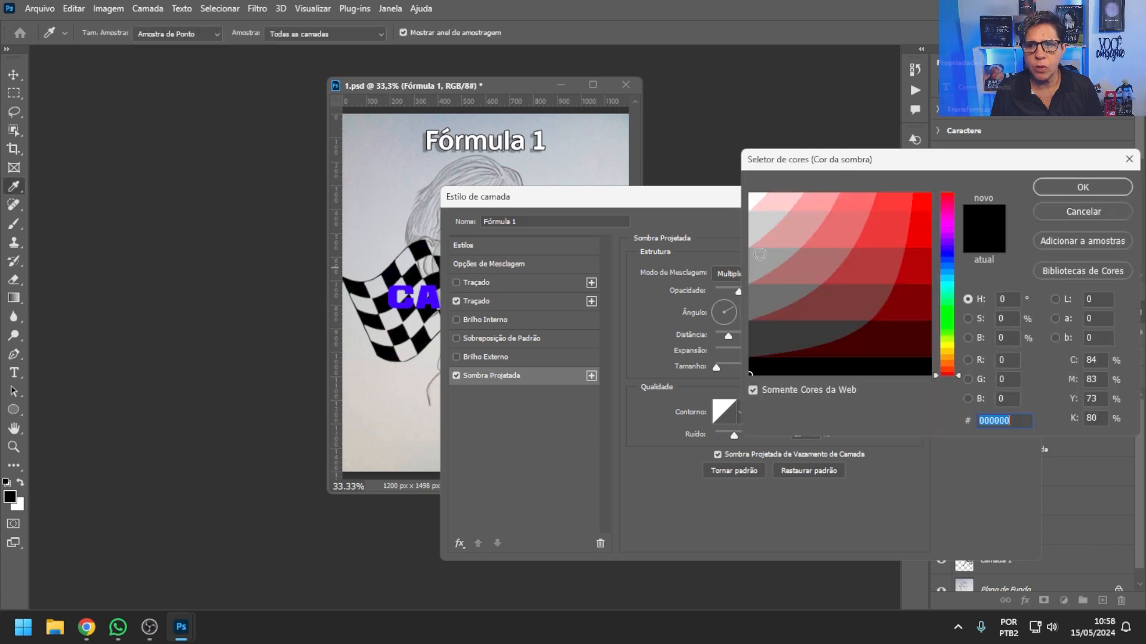
click(921, 202)
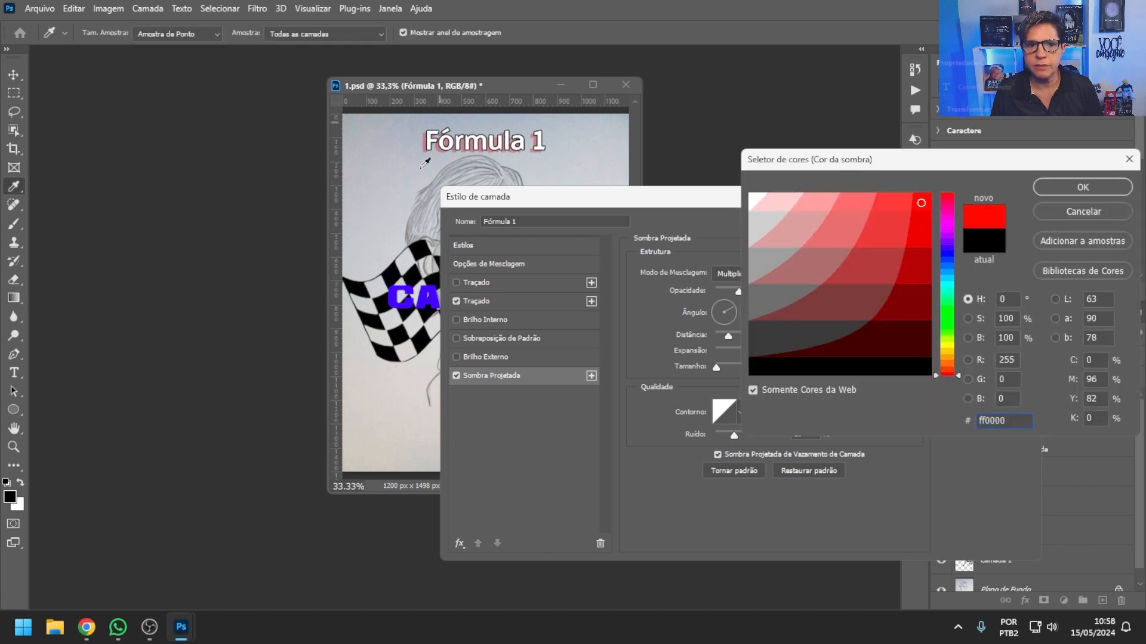
click(1061, 187)
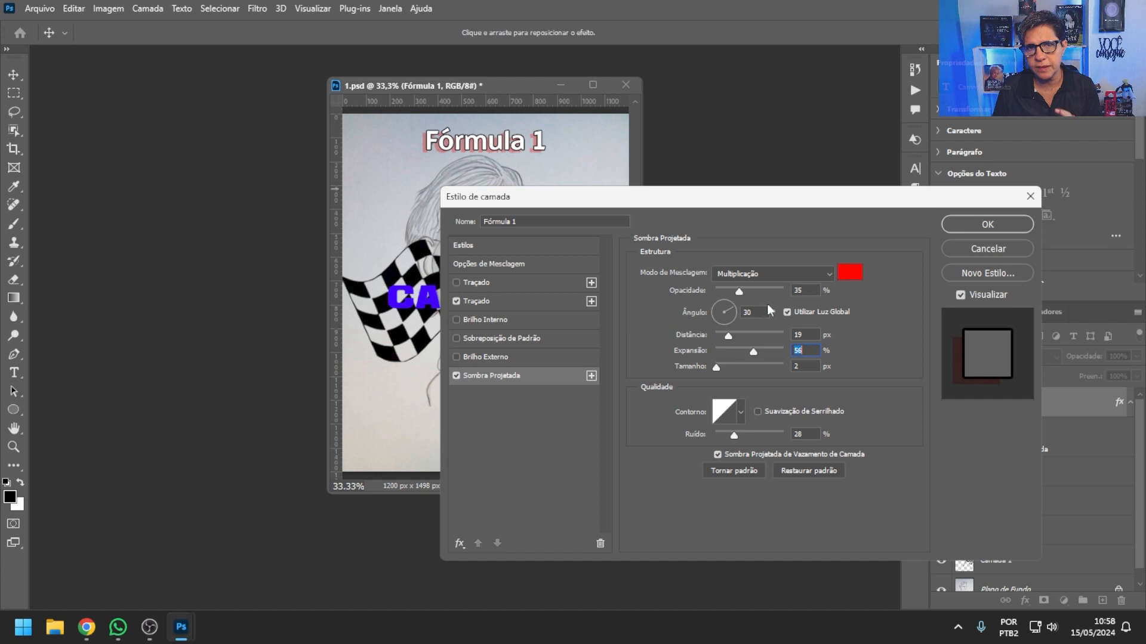
click(997, 245)
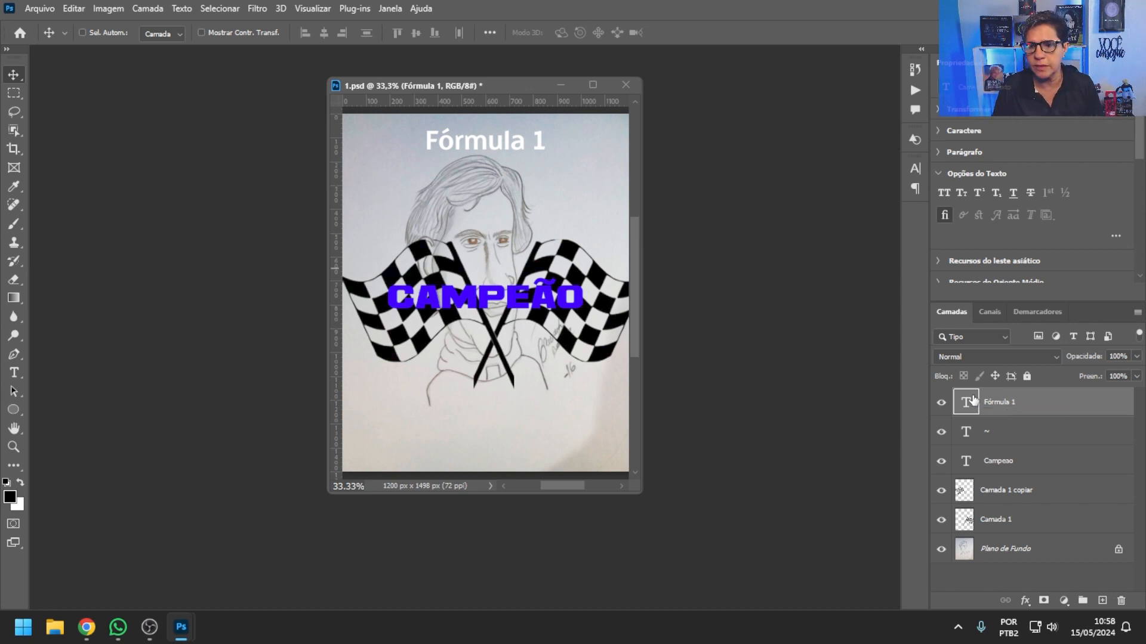
Step: Rename the Camada 1 layer as Bandeira 1
double_click(1003, 524)
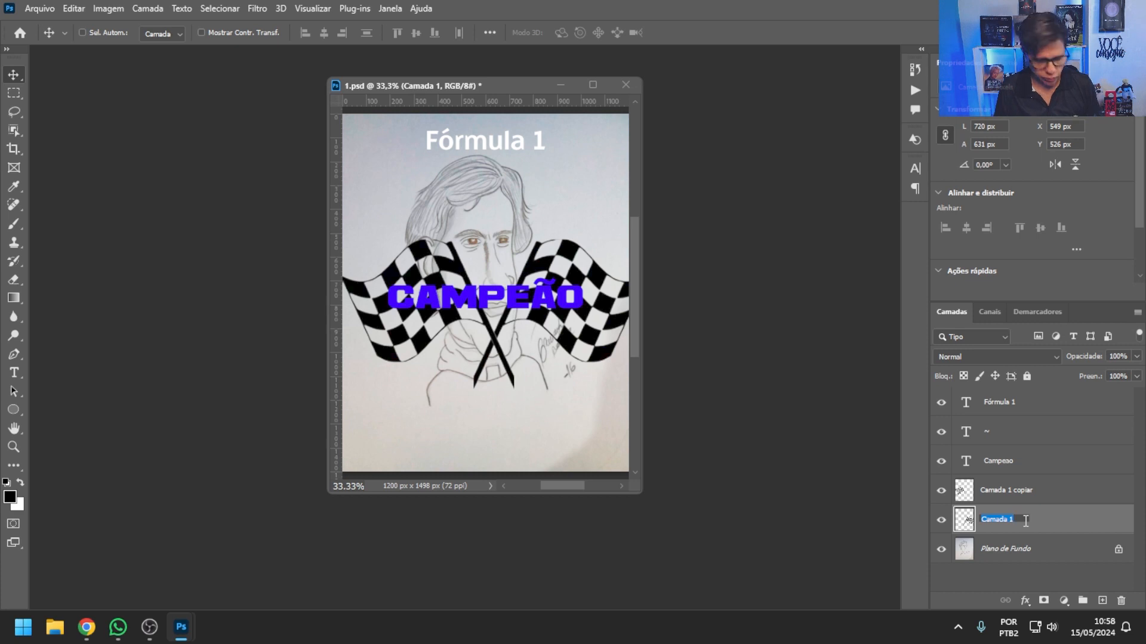
text(Bandeira 1)
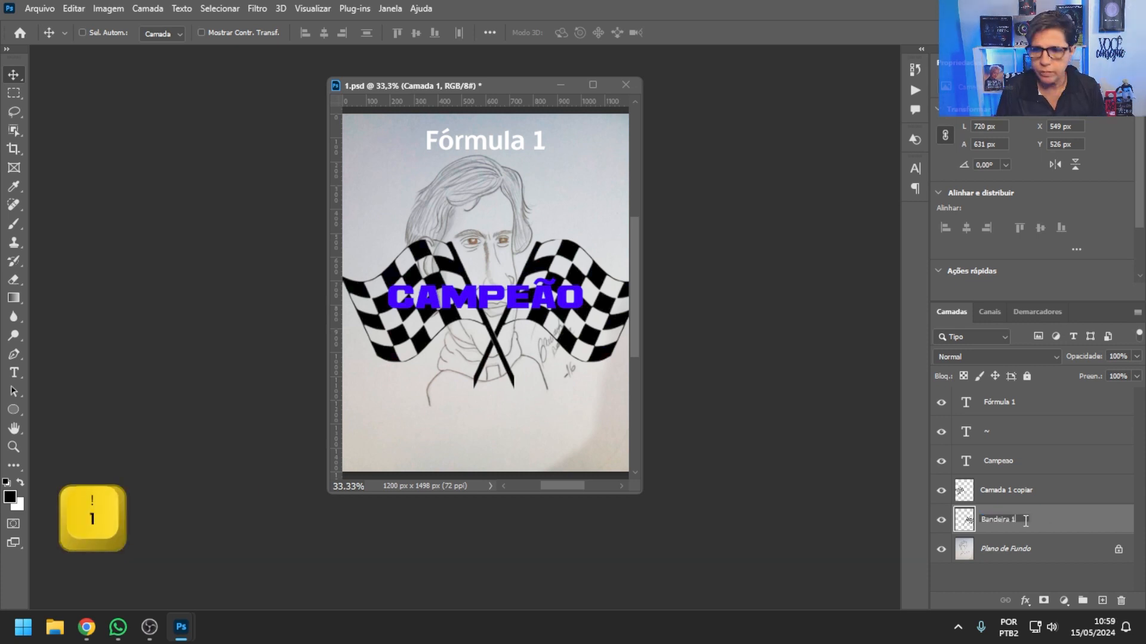
click(1044, 523)
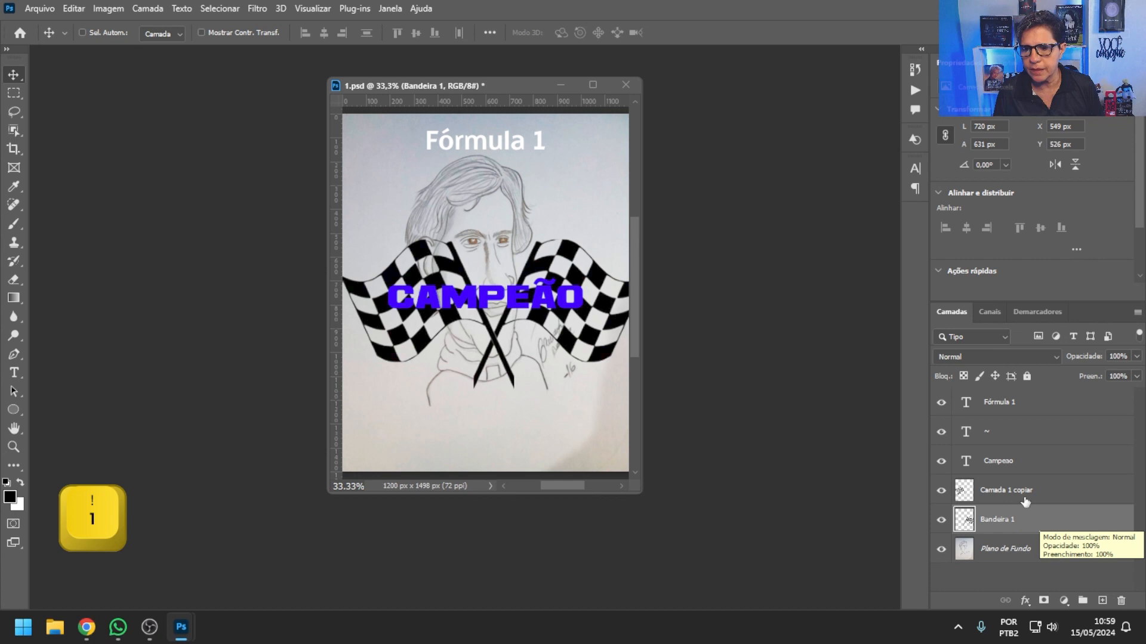
Step: Toggle the visibility of Camada 1 copiar to identify its flag, and rename the layer as Bandeira 2
click(949, 492)
click(942, 491)
click(942, 491)
double_click(998, 491)
text(B)
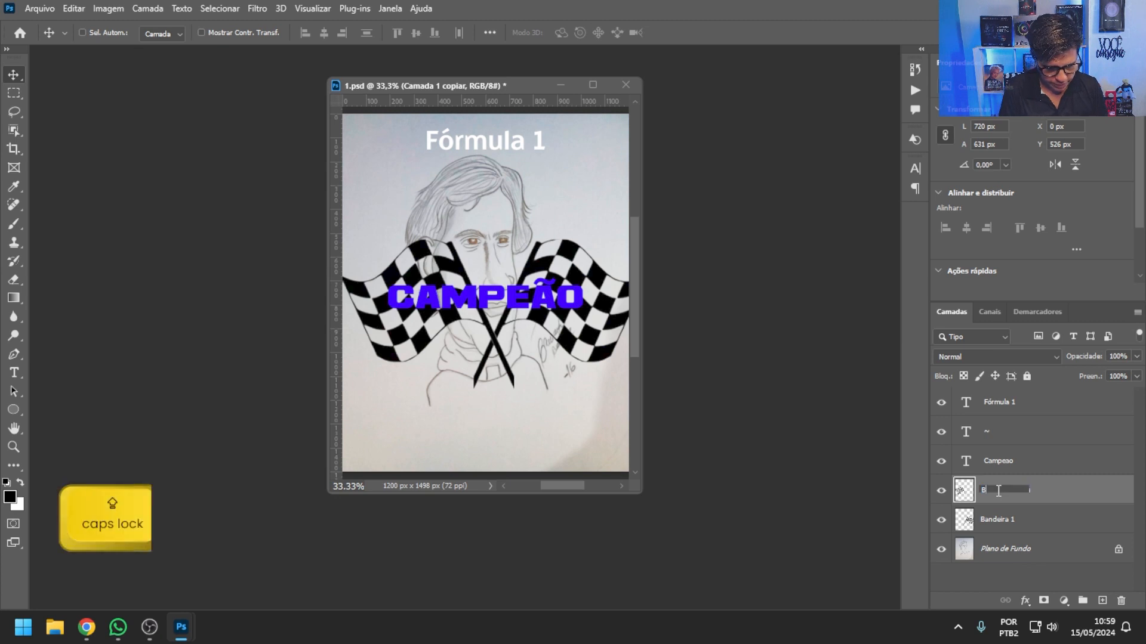
text(andeira 2)
click(1048, 495)
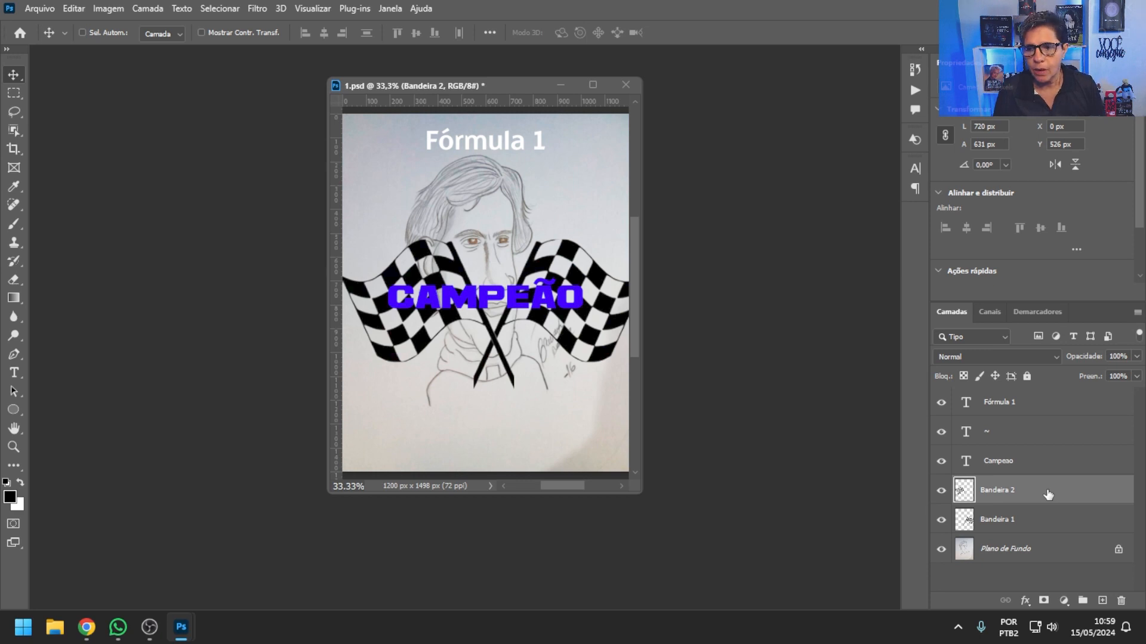
Step: Group the Fórmula 1, ~ and Campeao text layers and rename the group as Textos
click(1056, 404)
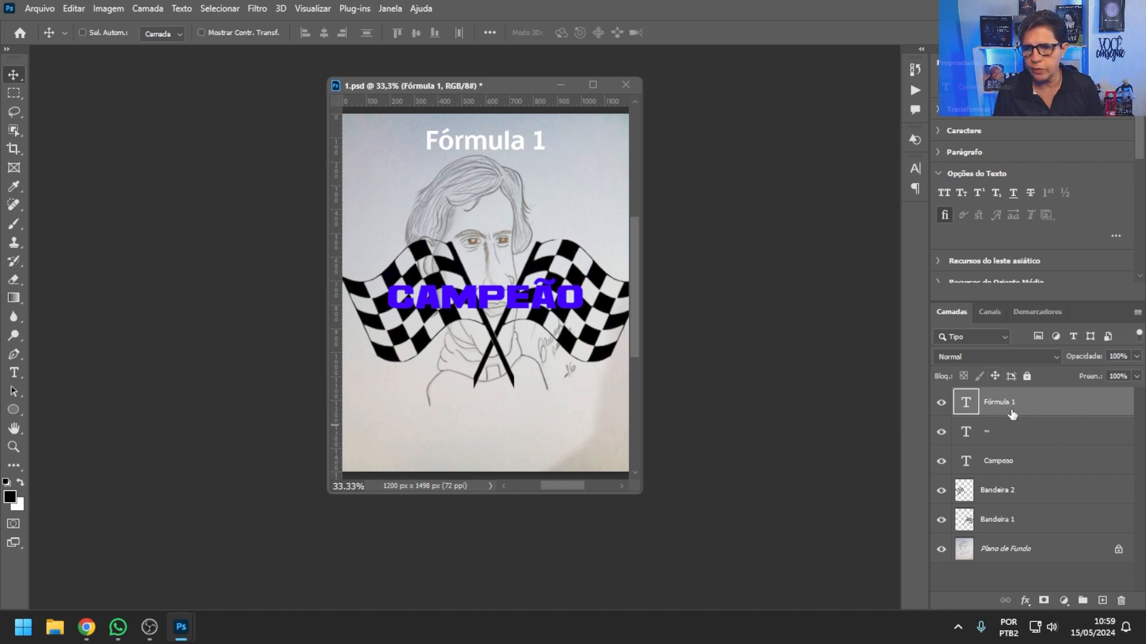
shift+click(1037, 463)
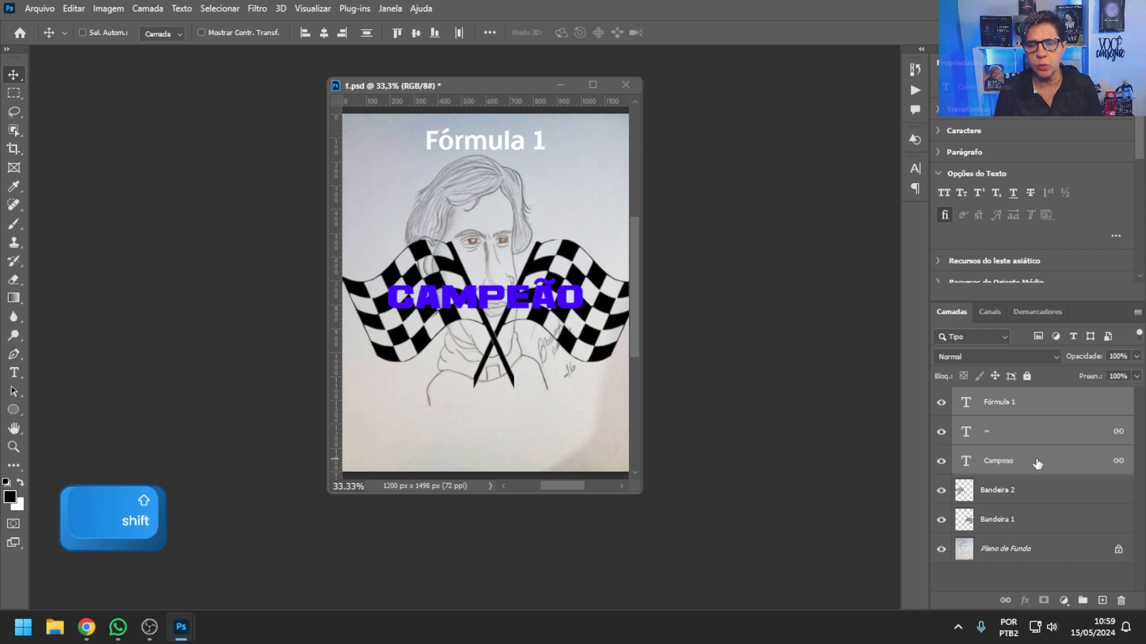
key(ctrl+g)
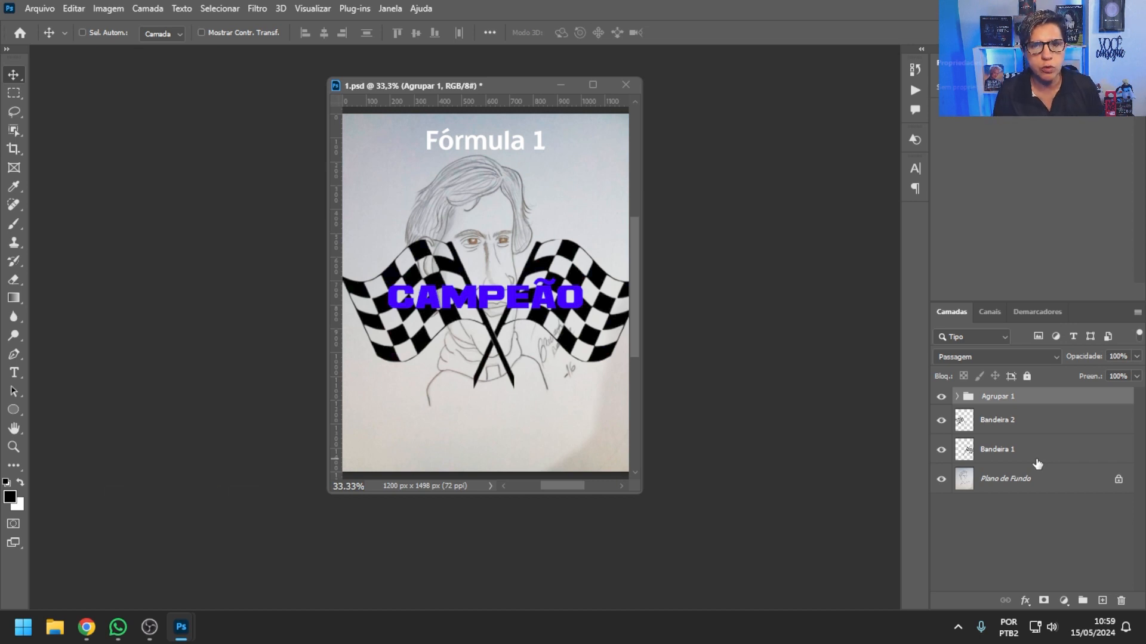
double_click(1006, 397)
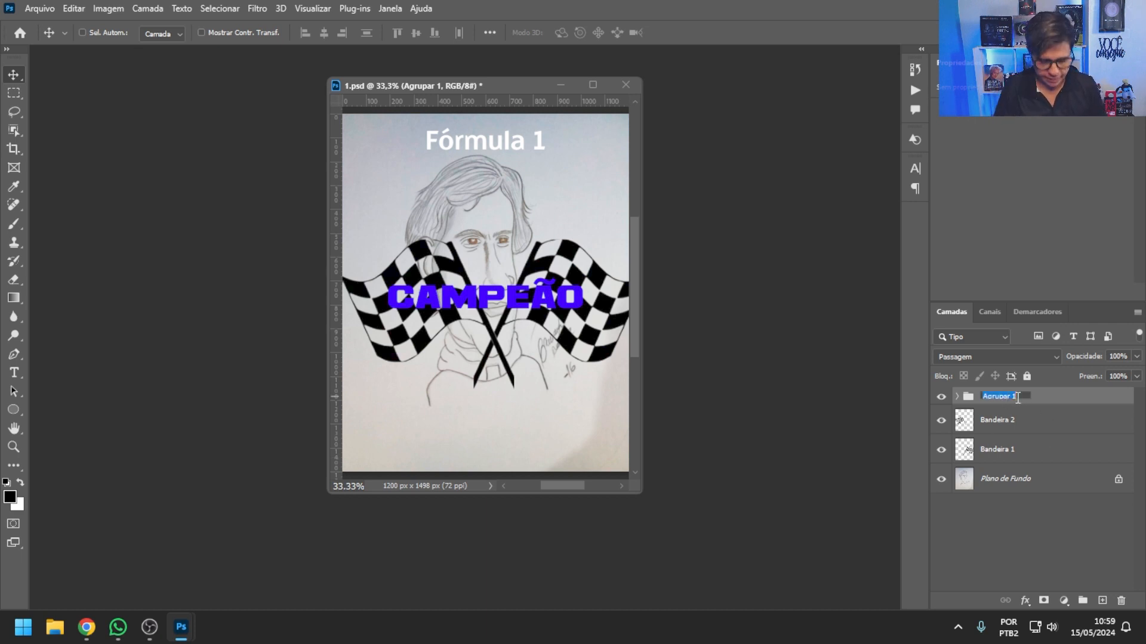
text(Textos)
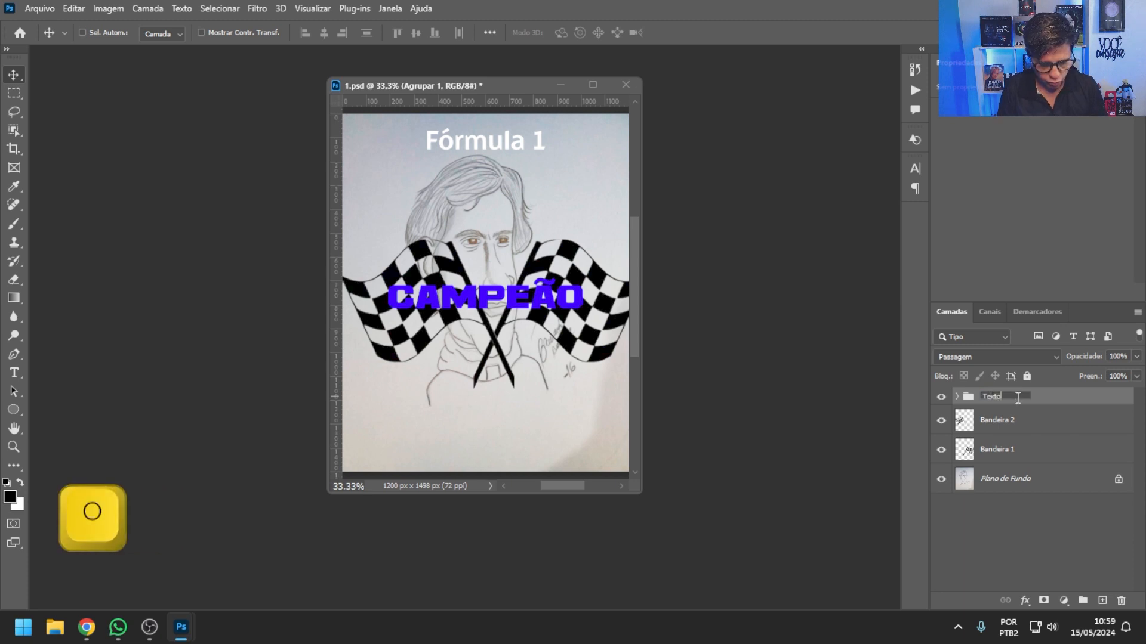
click(1066, 410)
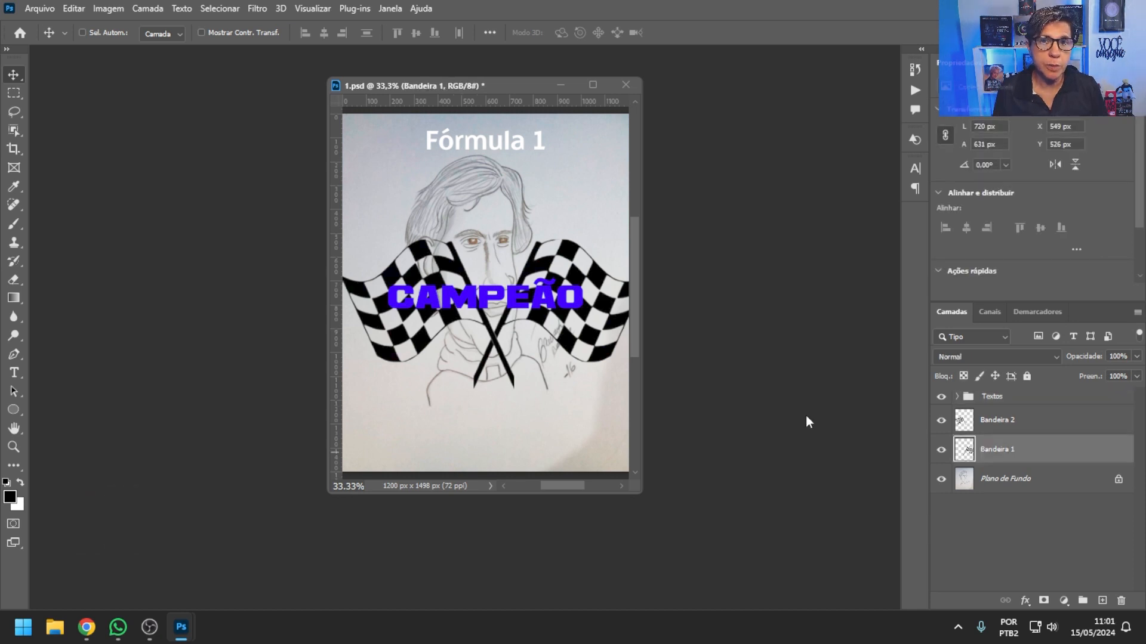
Step: Assign the red (Vermelho) colour label to the Bandeira 2 layer and the green (Verde) label to Bandeira 1
click(1006, 422)
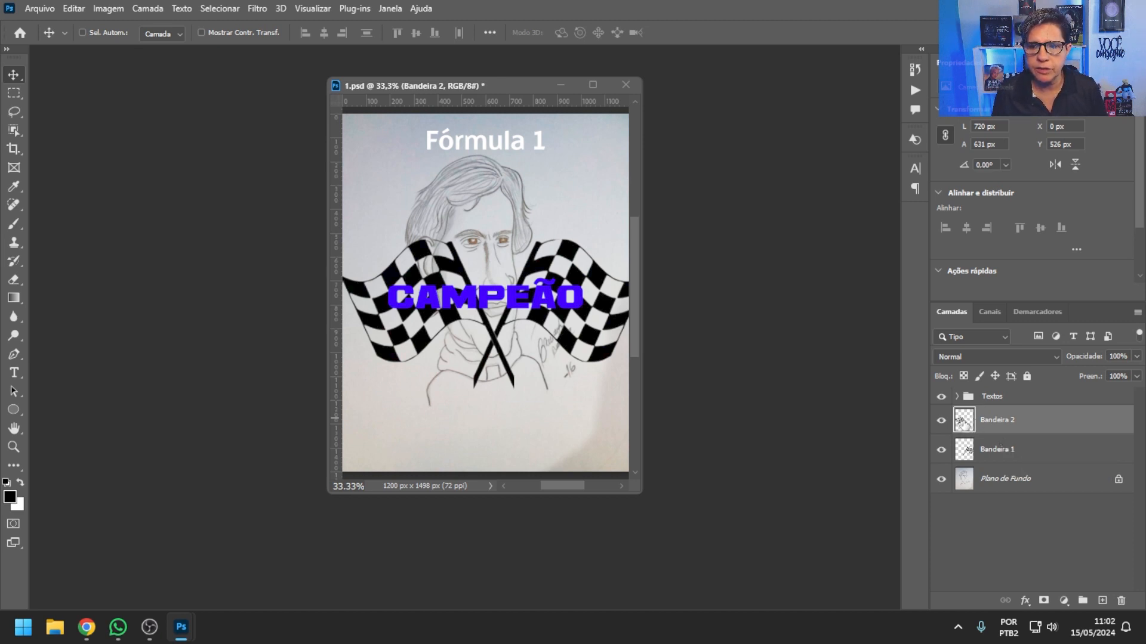
right_click(963, 422)
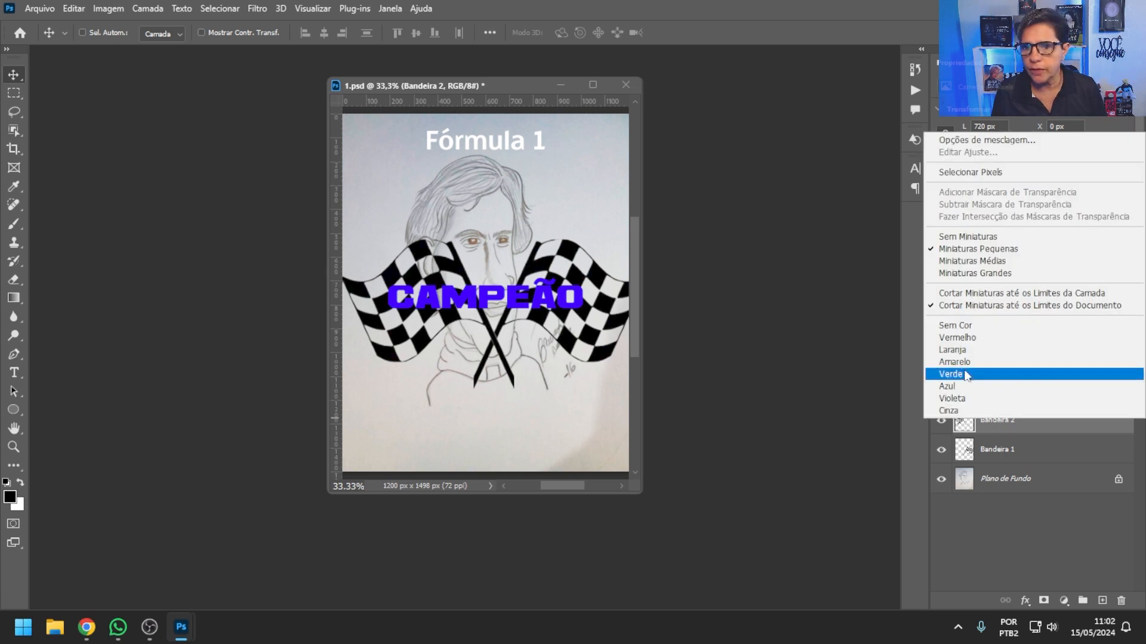
click(958, 338)
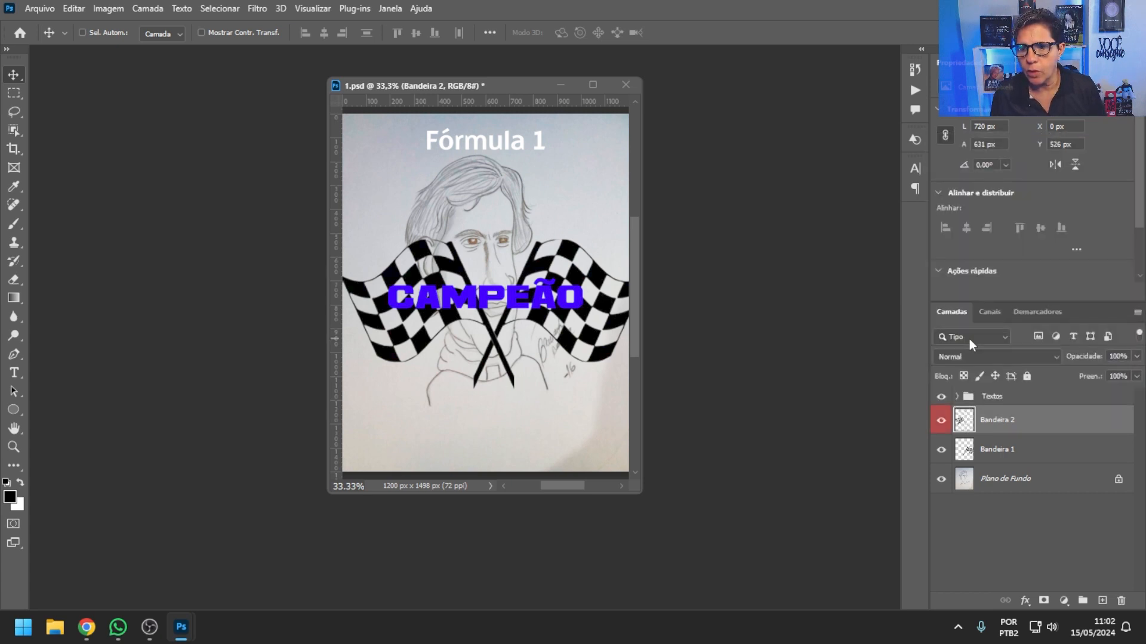
right_click(963, 454)
click(961, 405)
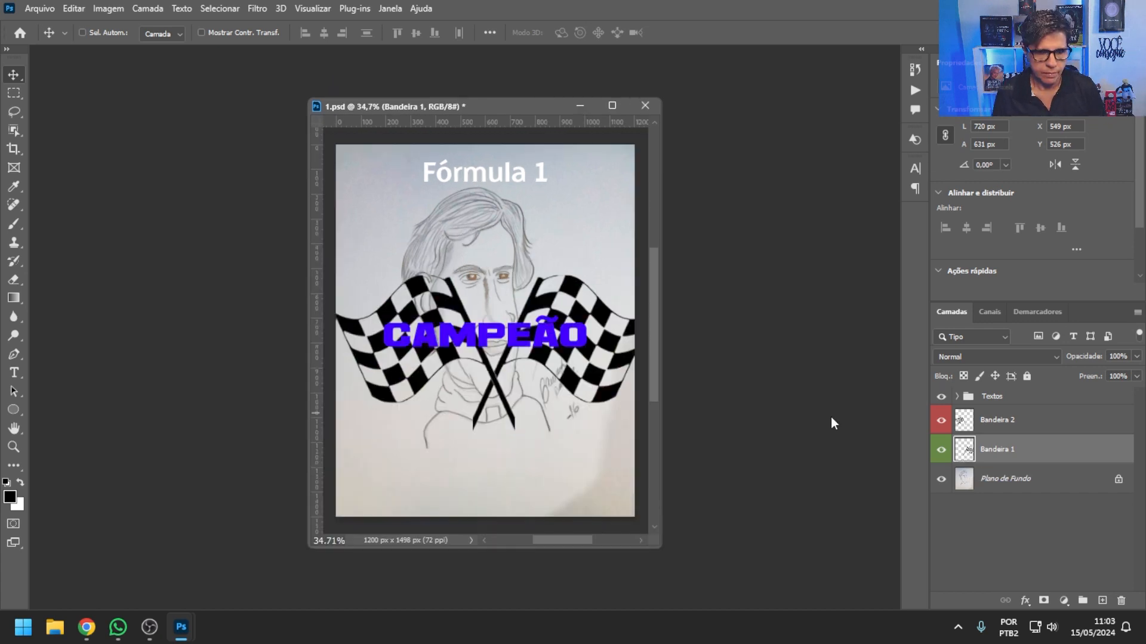
Step: Expand the Textos group to show the text layers inside it
click(957, 397)
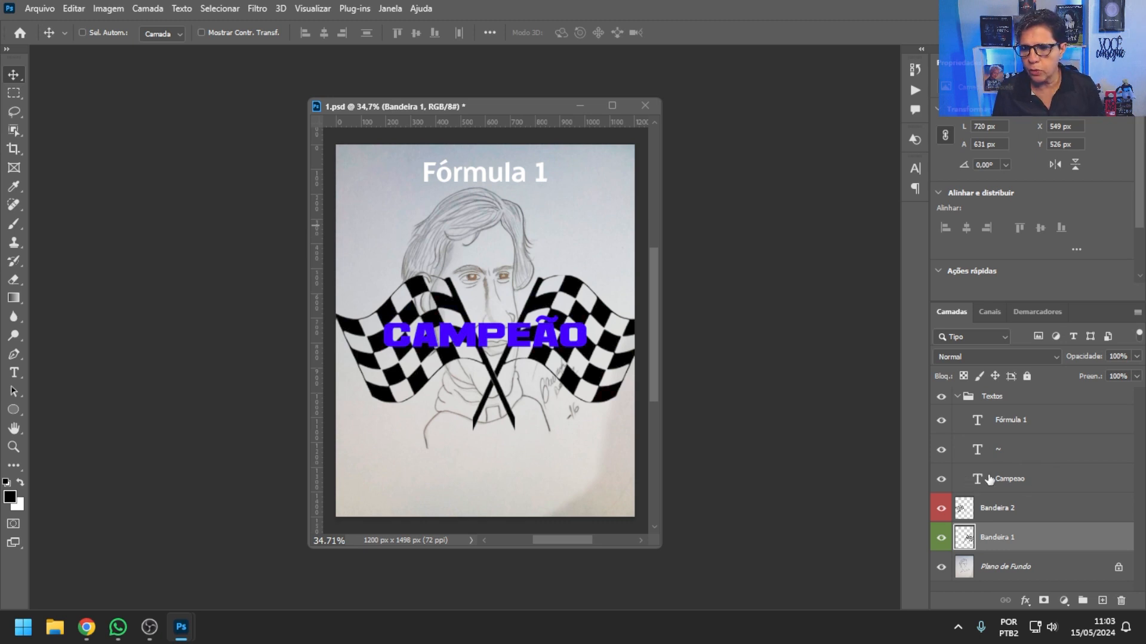
key(alt)
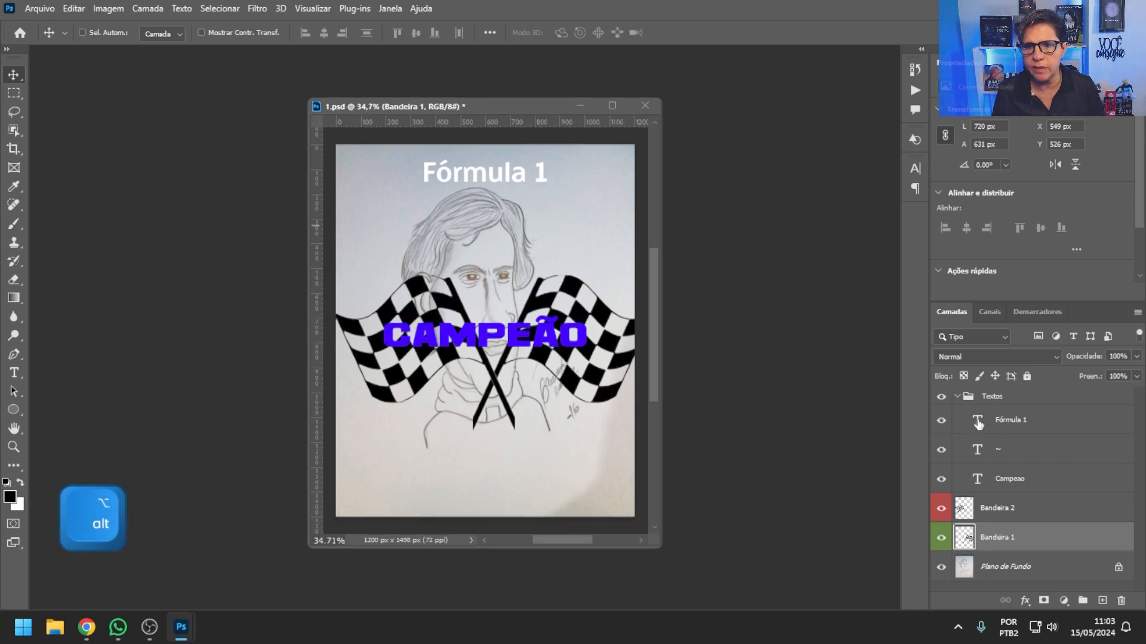
alt+click(979, 422)
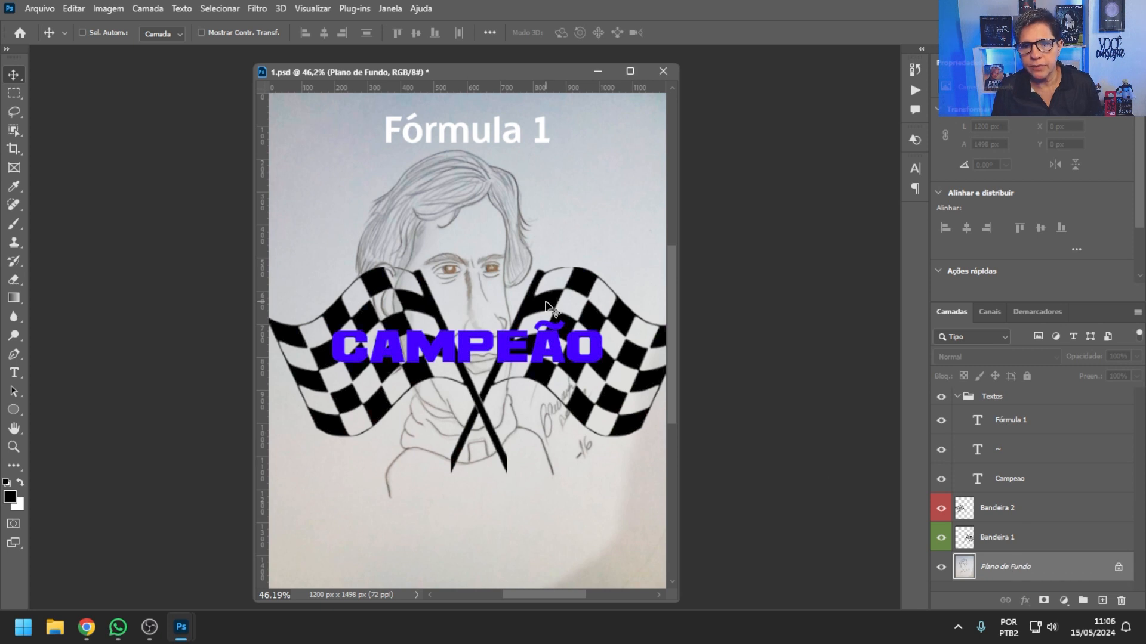
Step: Try to move the locked Plano de Fundo layer with the Move tool
click(528, 218)
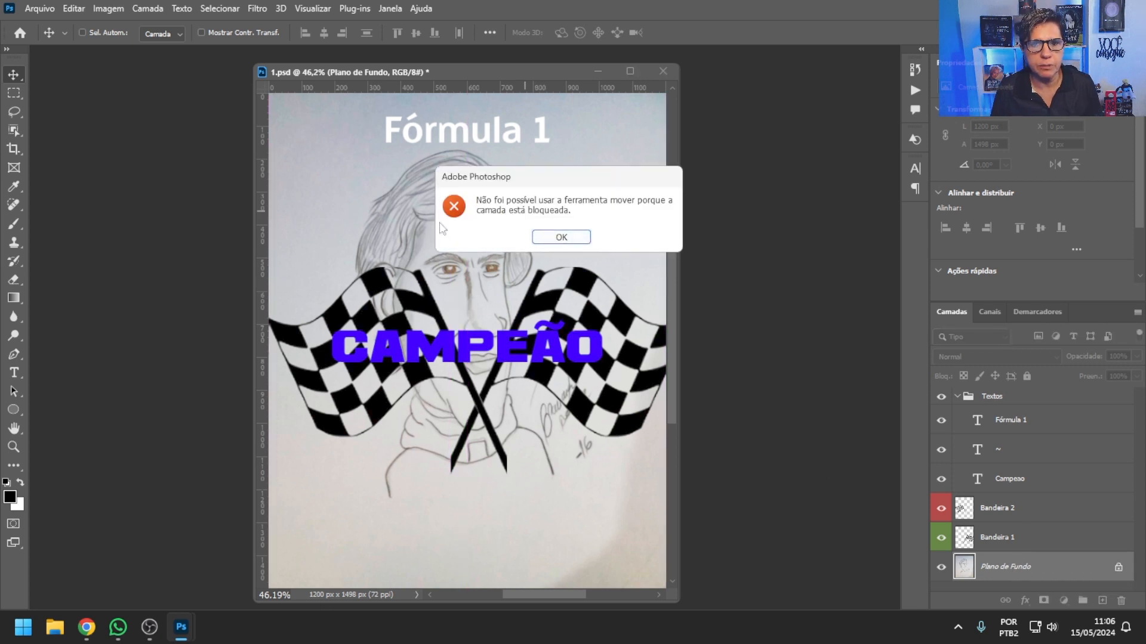
click(556, 241)
click(609, 209)
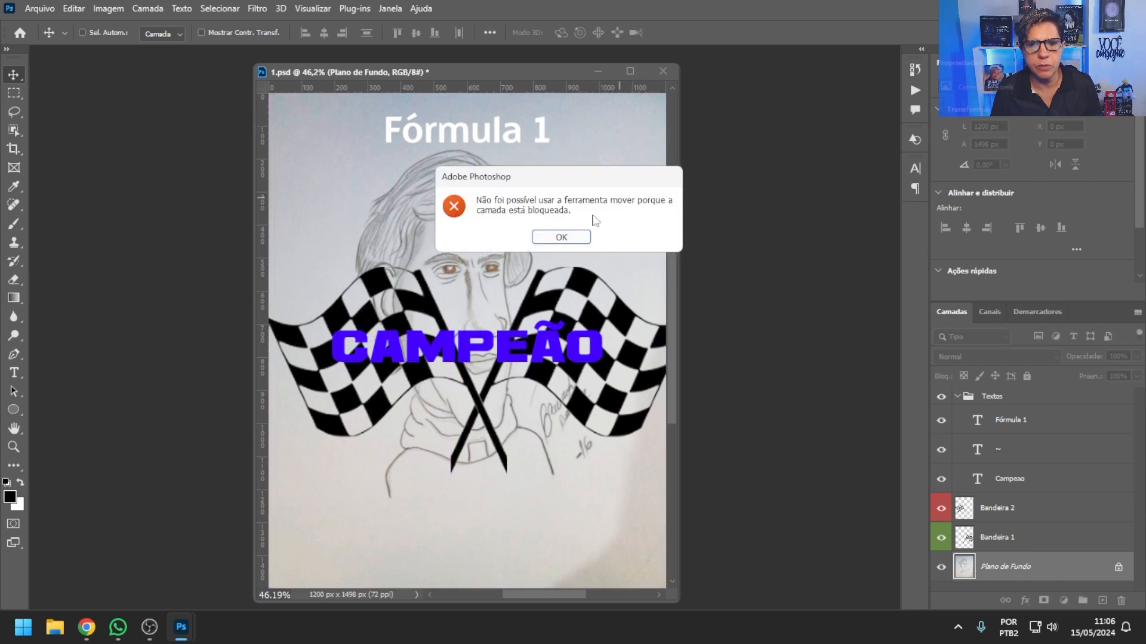
click(561, 239)
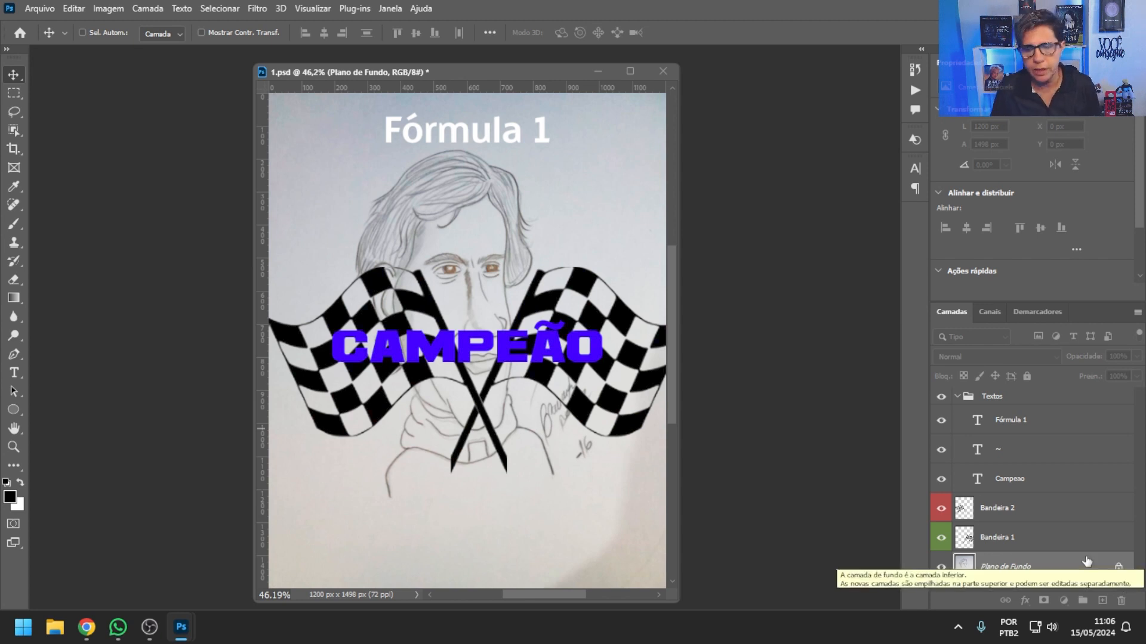
Step: Unlock the Plano de Fundo layer and move the drawing on the canvas
click(1118, 567)
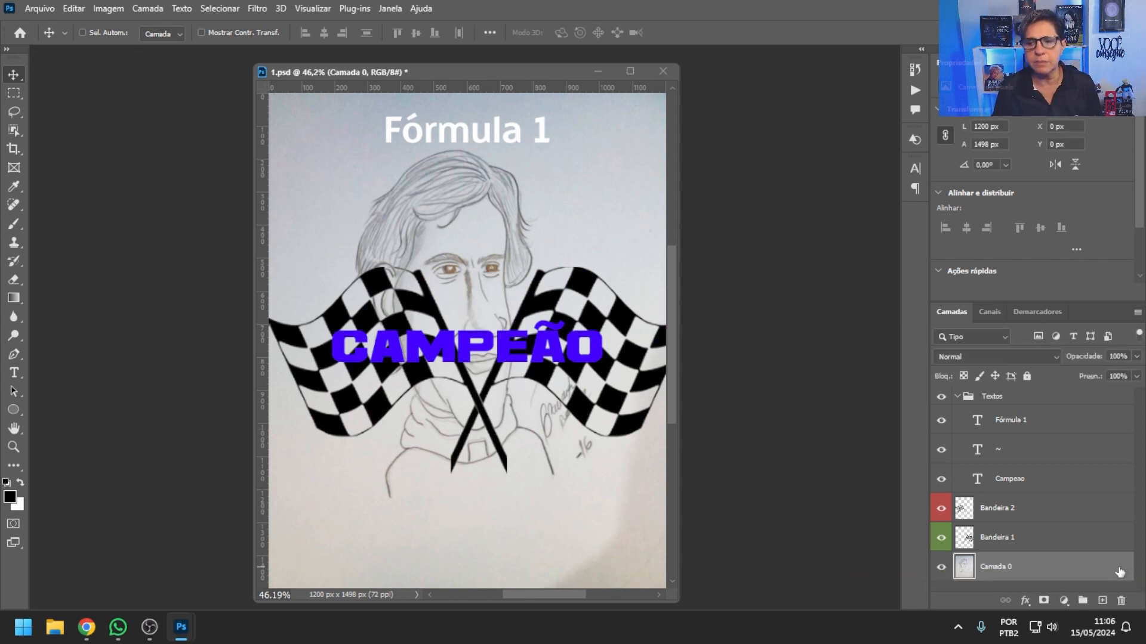
mouse_move(417, 188)
mouse_down()
mouse_move(481, 203)
mouse_move(382, 179)
mouse_move(552, 166)
mouse_move(459, 245)
mouse_move(501, 221)
mouse_move(488, 223)
mouse_up()
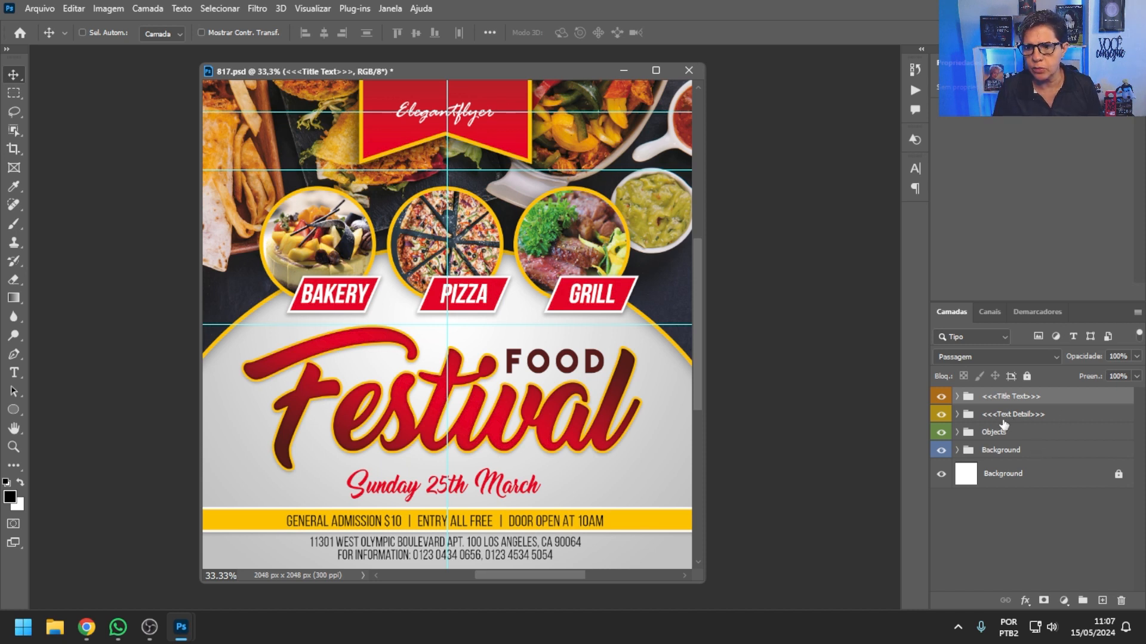
Step: Examine how the 817.psd flyer is organised by inspecting its Background and Objects groups and the layers inside Objects
click(1027, 453)
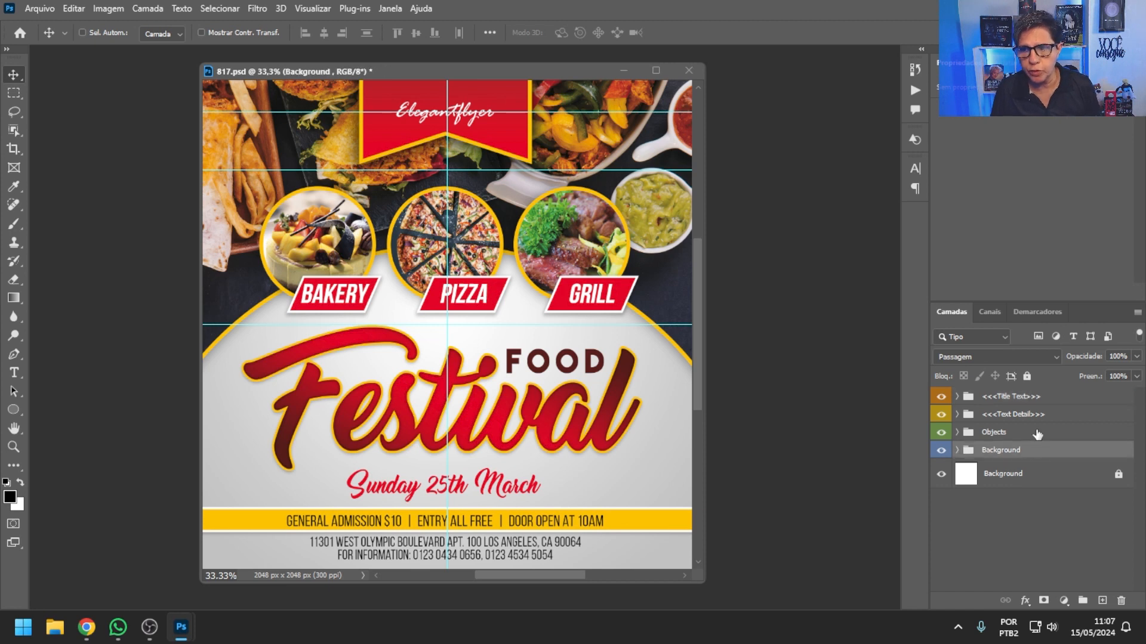
click(1036, 435)
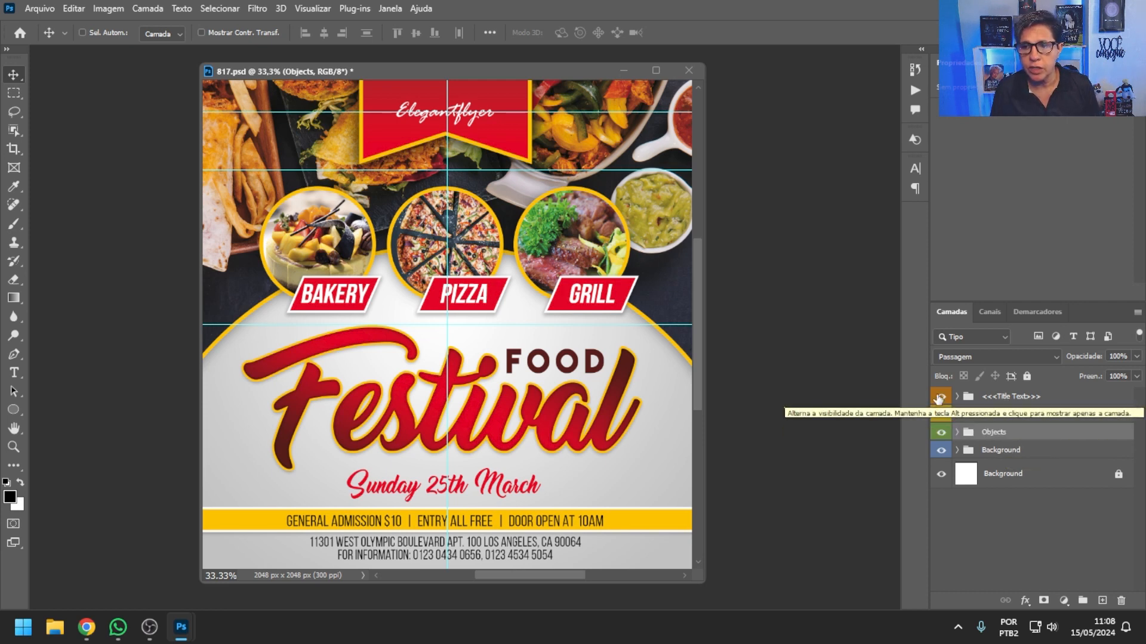
click(957, 450)
click(957, 450)
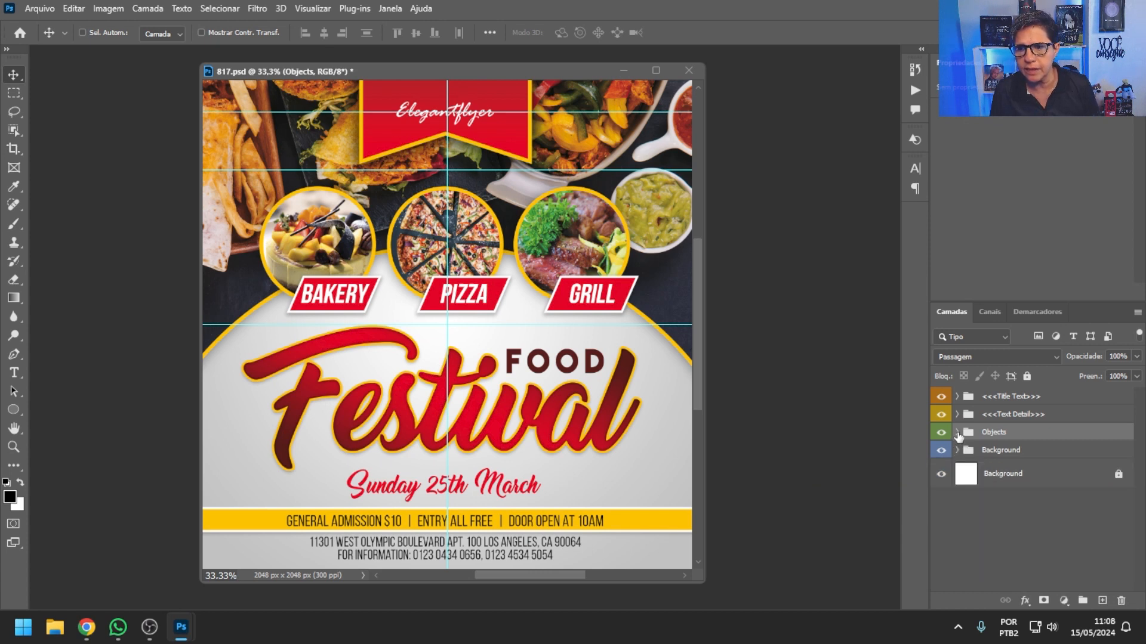
click(957, 432)
scroll(1008, 456, down, 5)
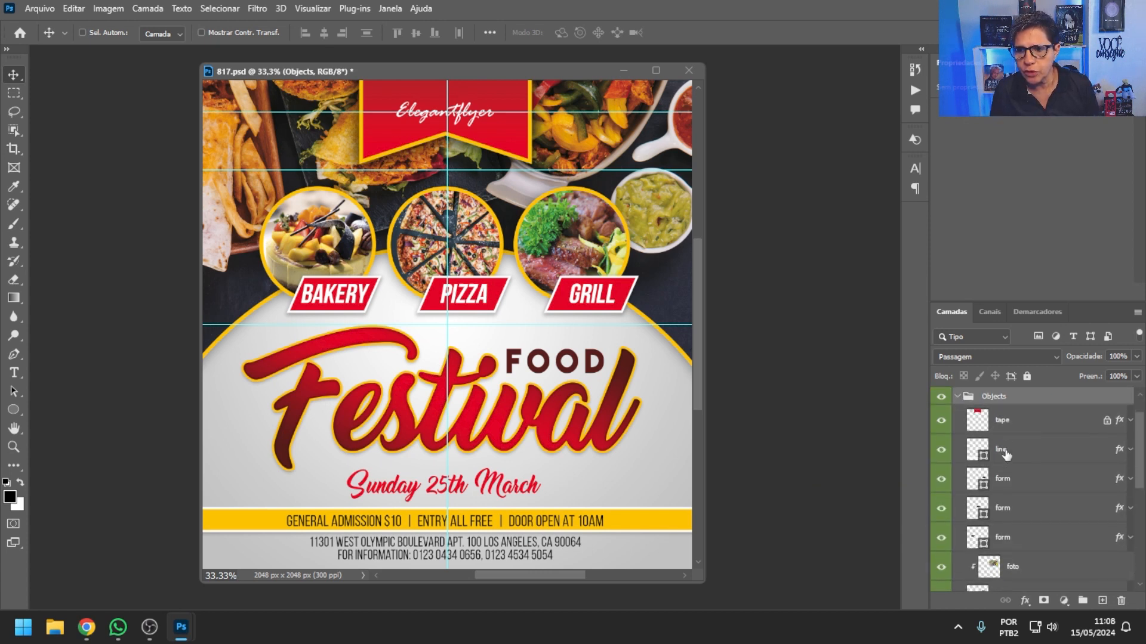
scroll(1009, 456, down, 5)
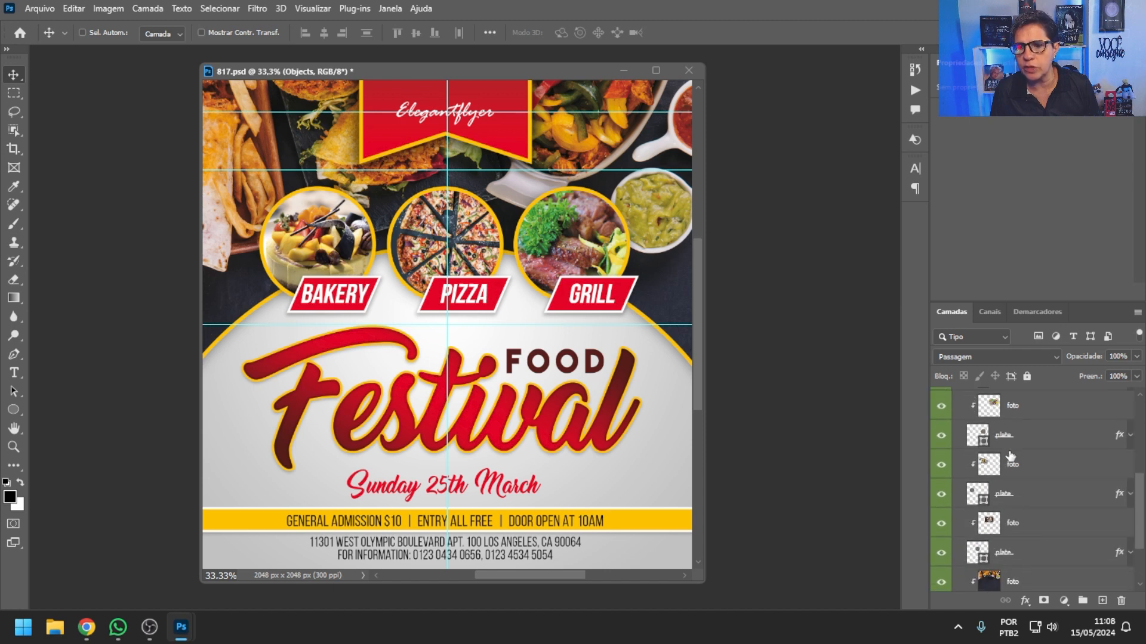
scroll(1016, 461, up, 6)
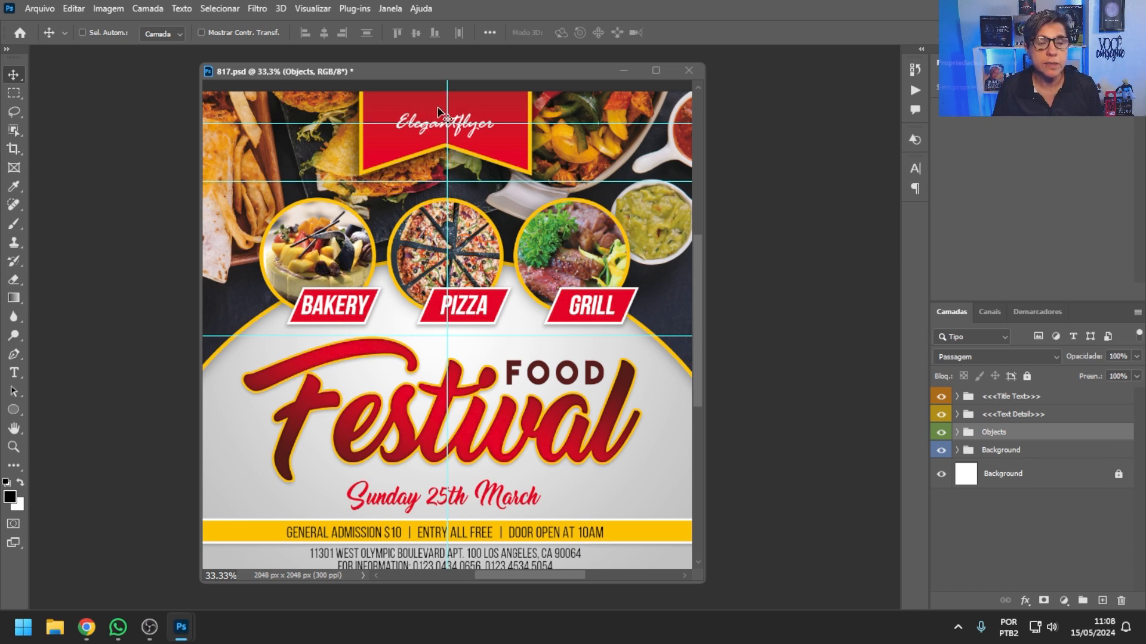
Step: Show the rulers and place a horizontal guide along the upper edge of the BAKERY, PIZZA and GRILL labels
key(ctrl)
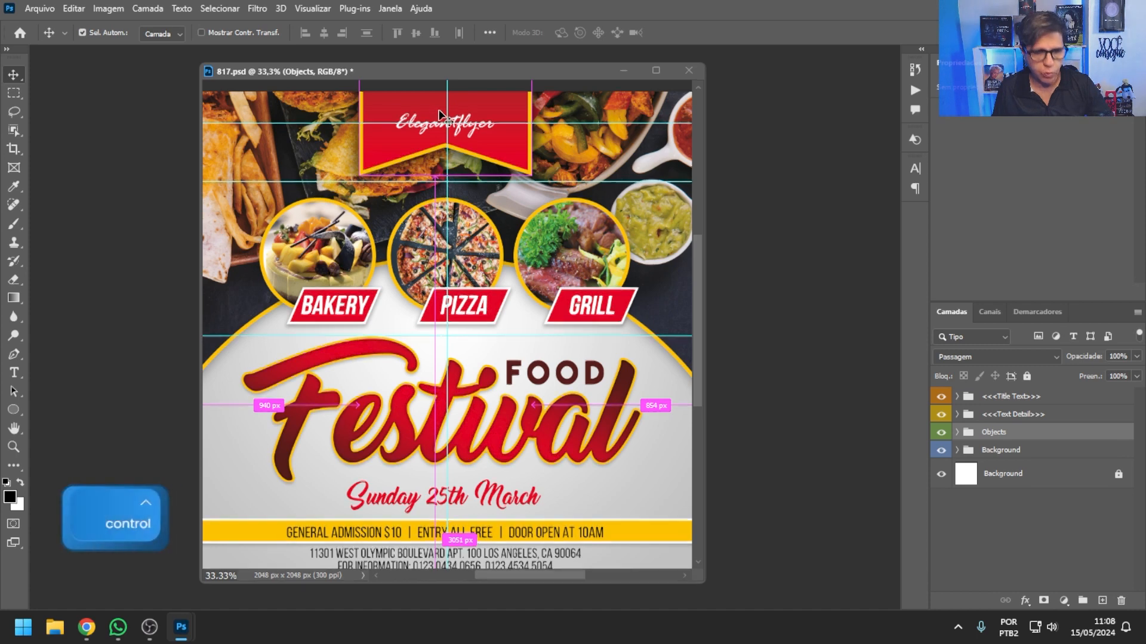
key(ctrl+r)
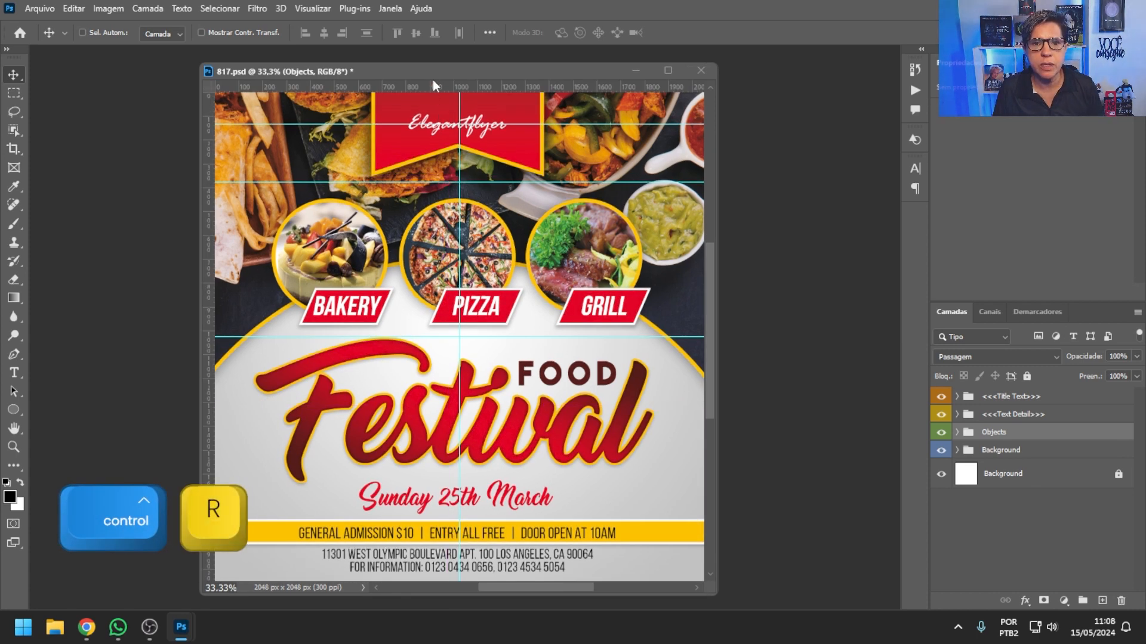
drag(440, 84, 540, 290)
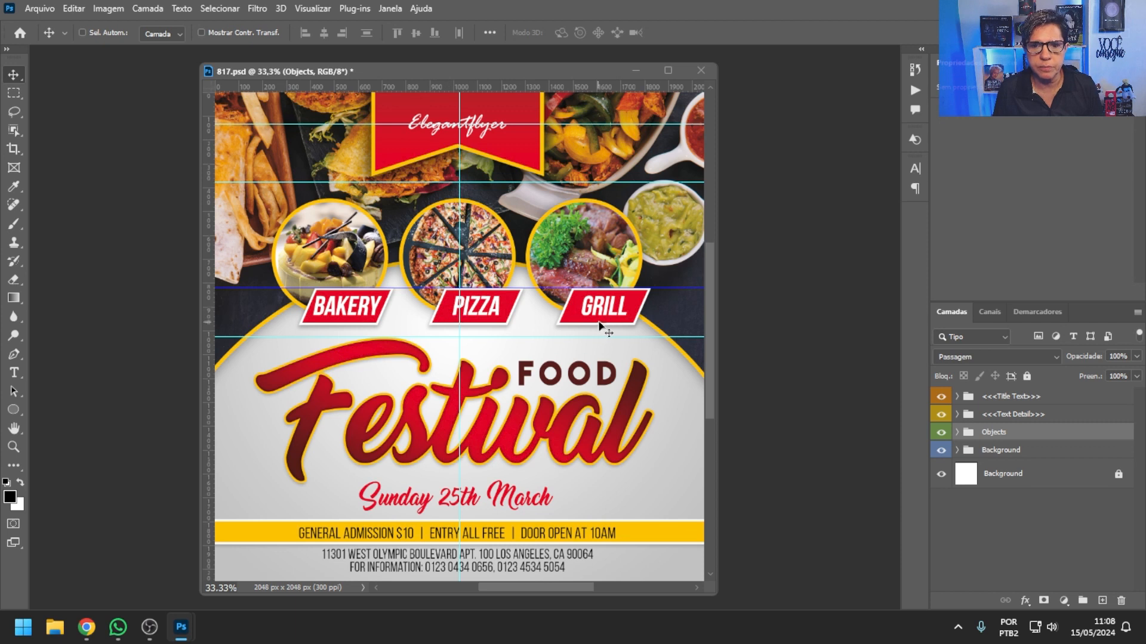
click(412, 289)
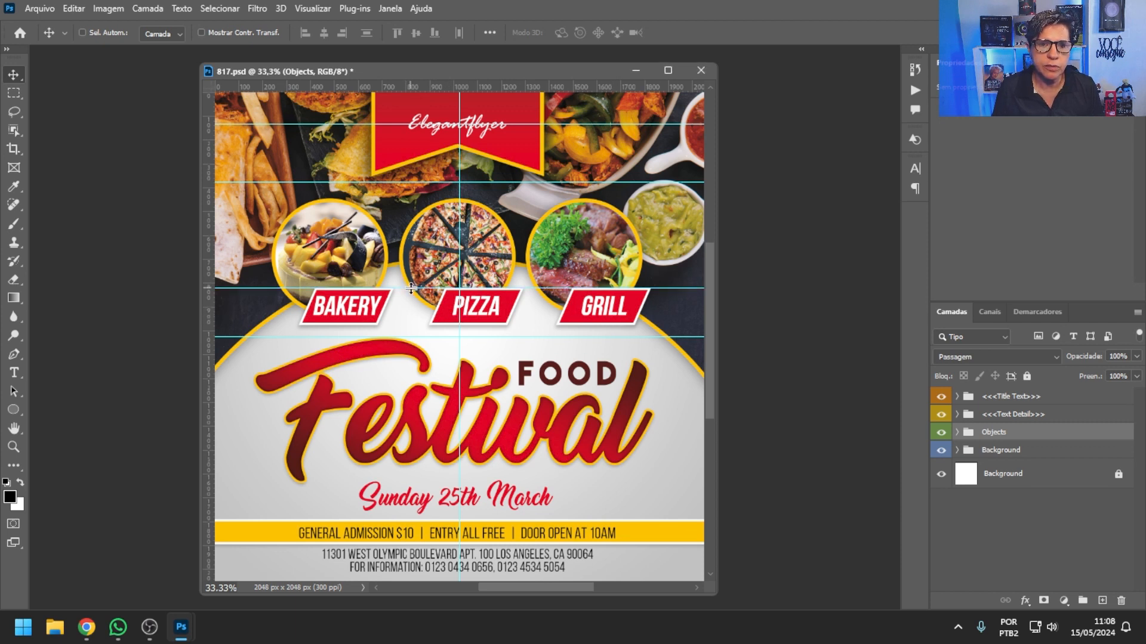
drag(412, 289, 420, 290)
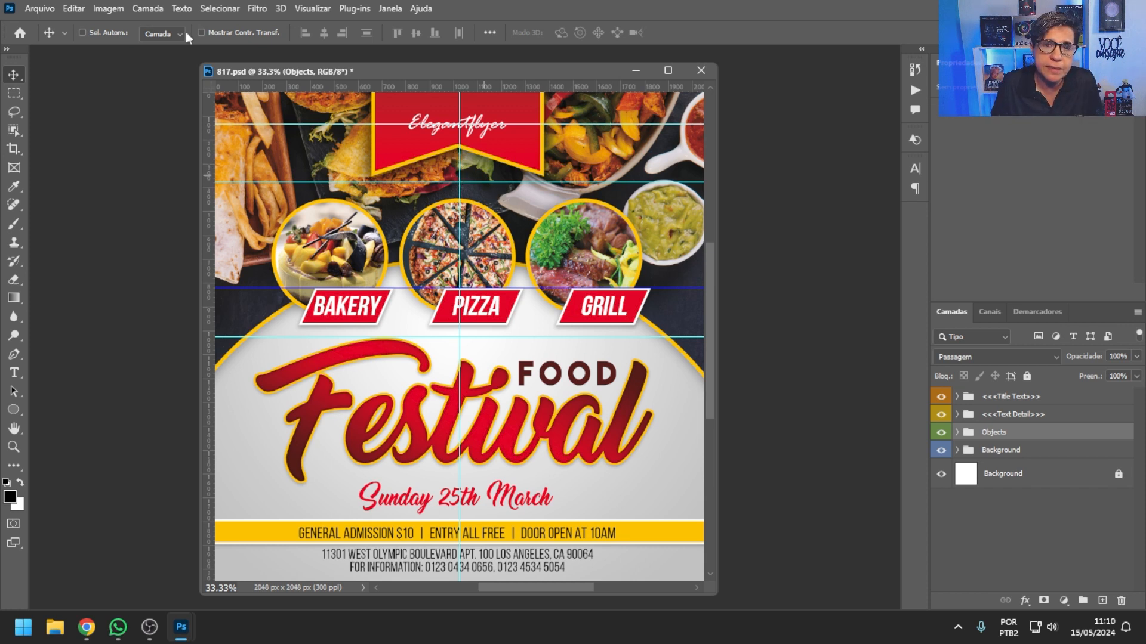
Step: Save the flyer under the new name ewewe in Photoshop PSD format, with layers included and maximum compatibility enabled
click(40, 8)
click(84, 180)
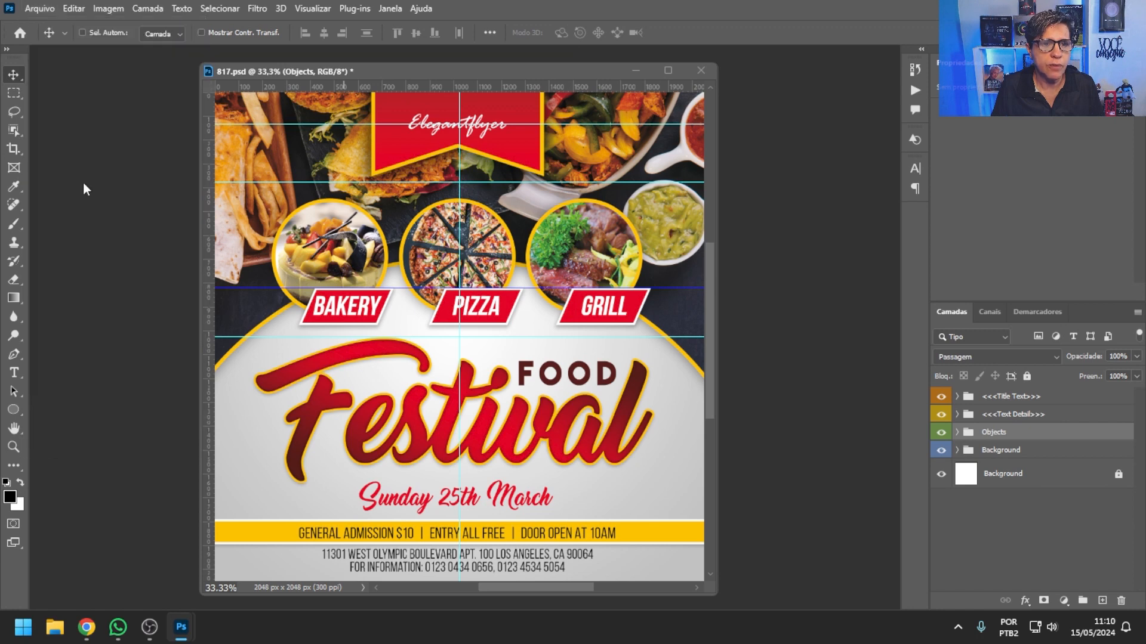
click(173, 454)
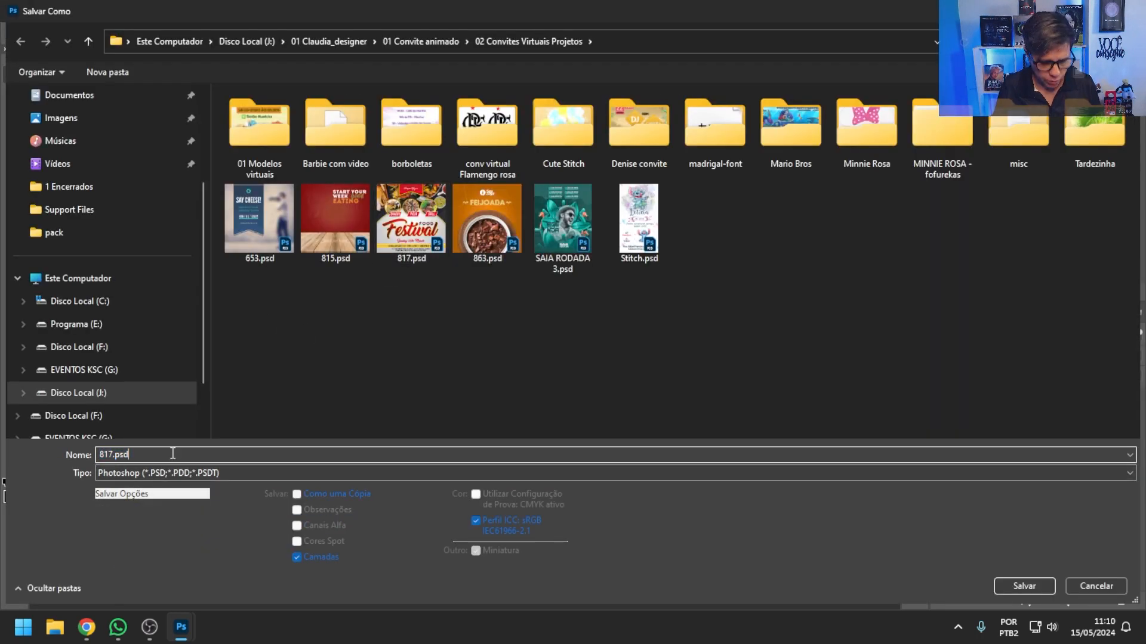
click(161, 473)
click(309, 504)
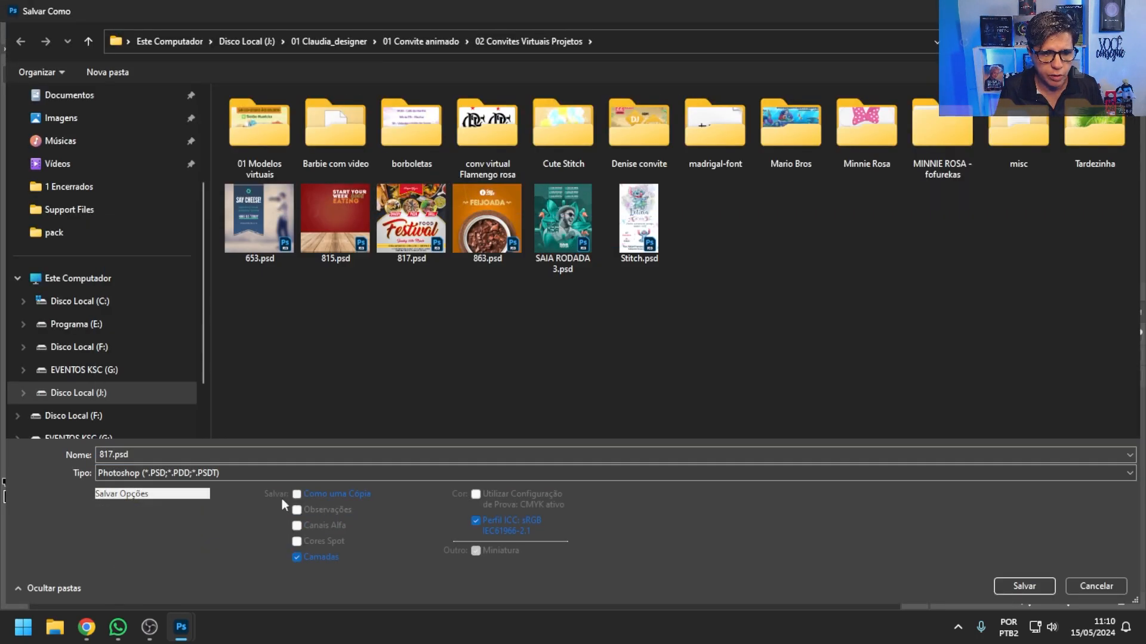
drag(161, 455, 72, 456)
text(ewewe)
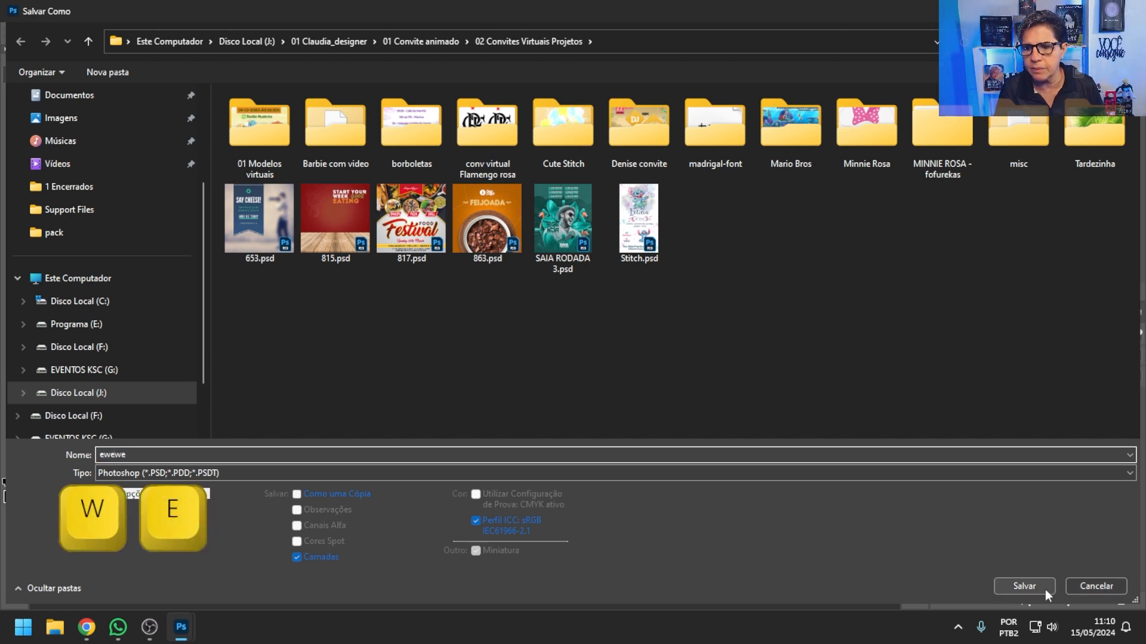
click(216, 473)
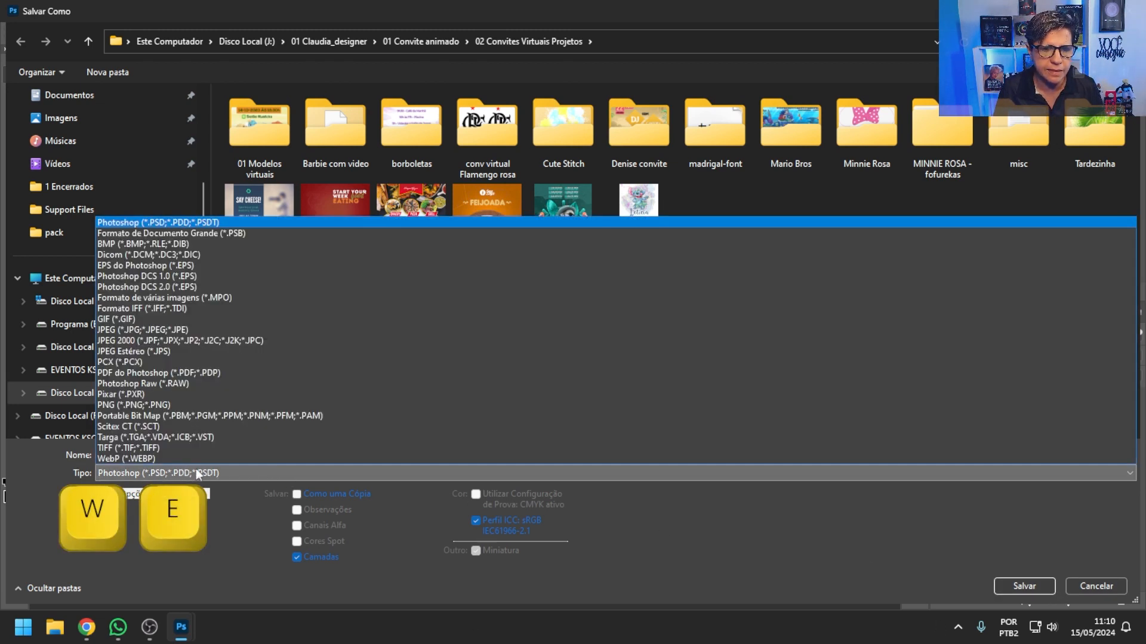
click(197, 471)
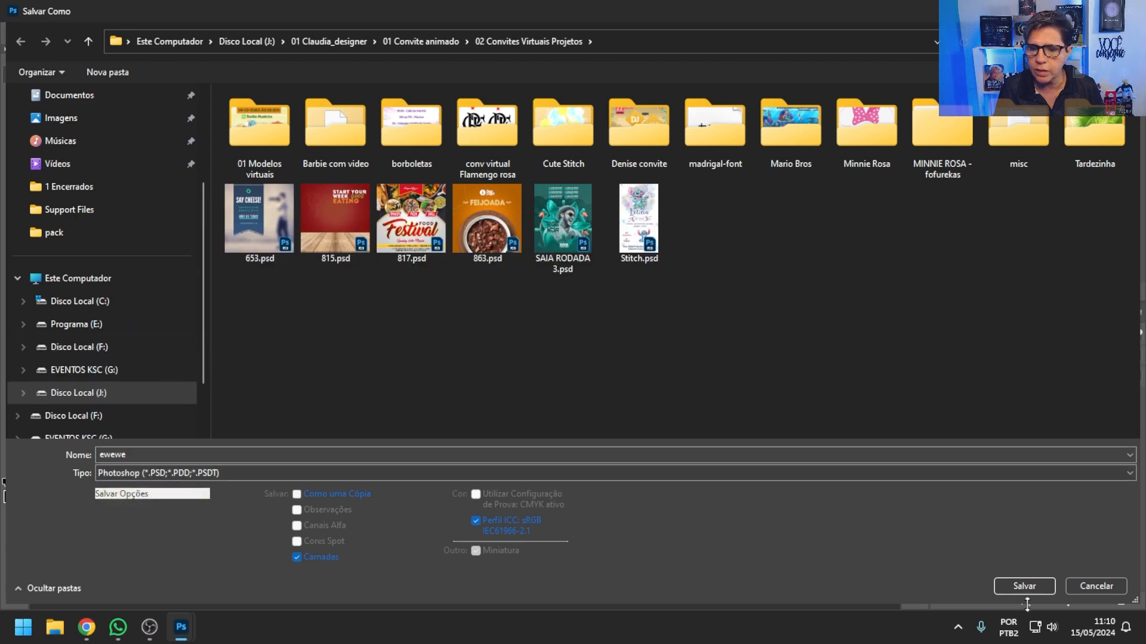
click(1024, 586)
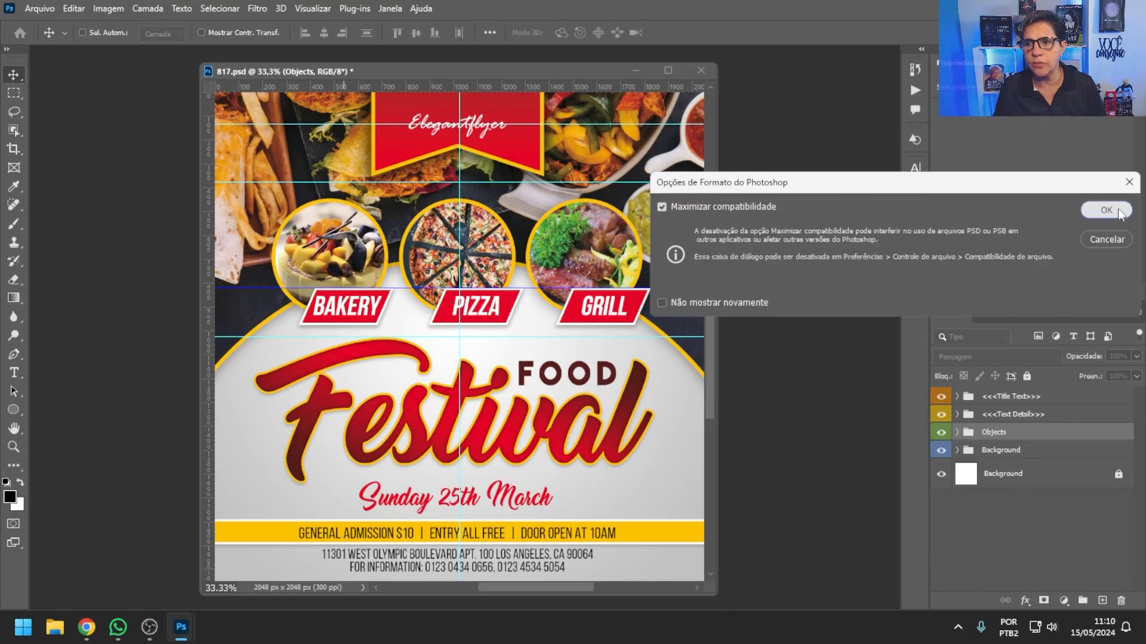
click(1118, 211)
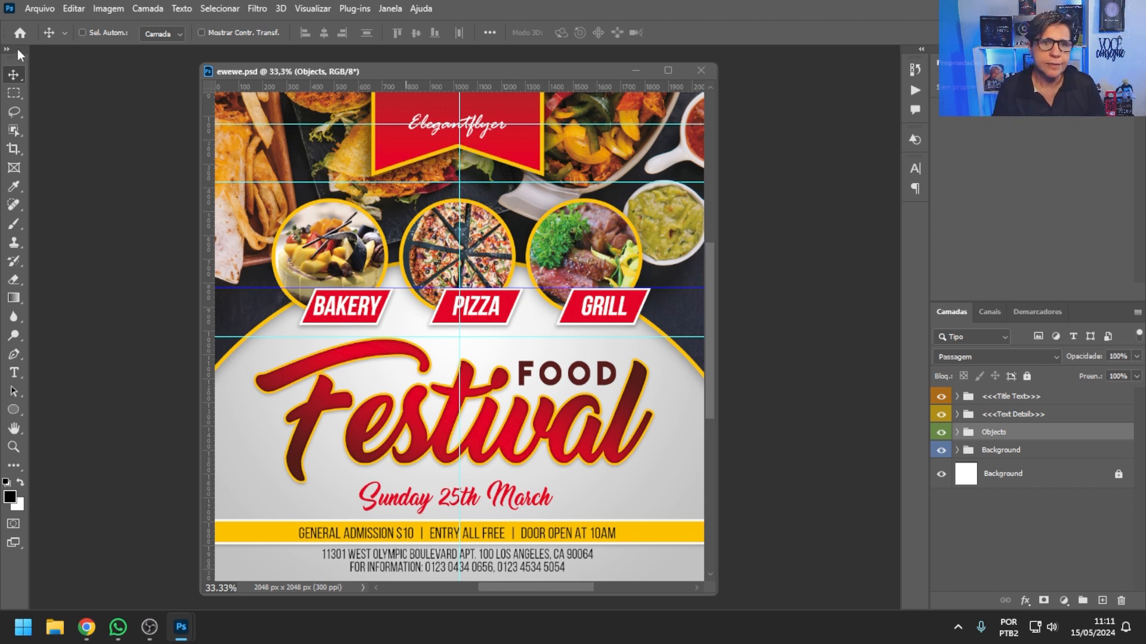
Step: Begin another Save As of the flyer and choose JPEG (*.JPG;*.JPEG;*.JPE) as the file type
click(41, 10)
click(87, 184)
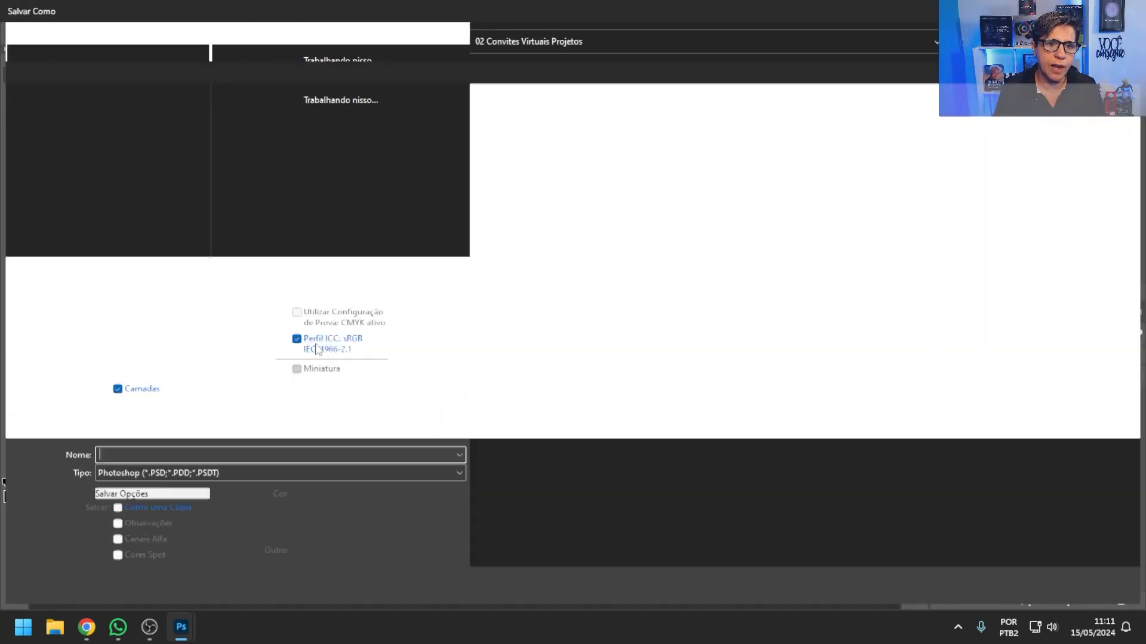
click(270, 474)
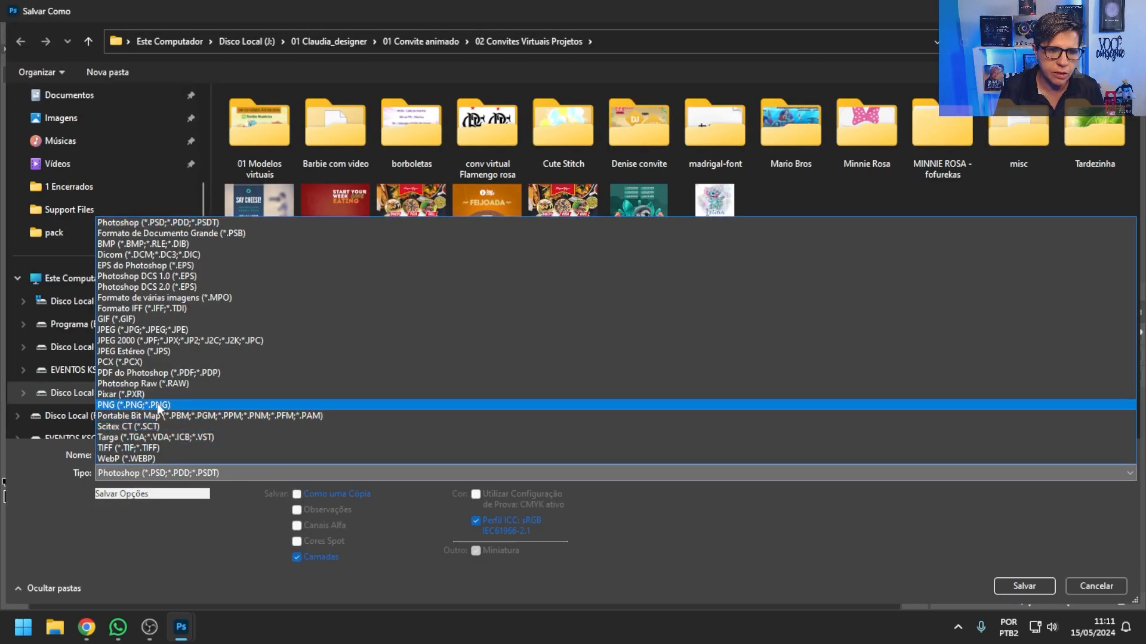
click(164, 329)
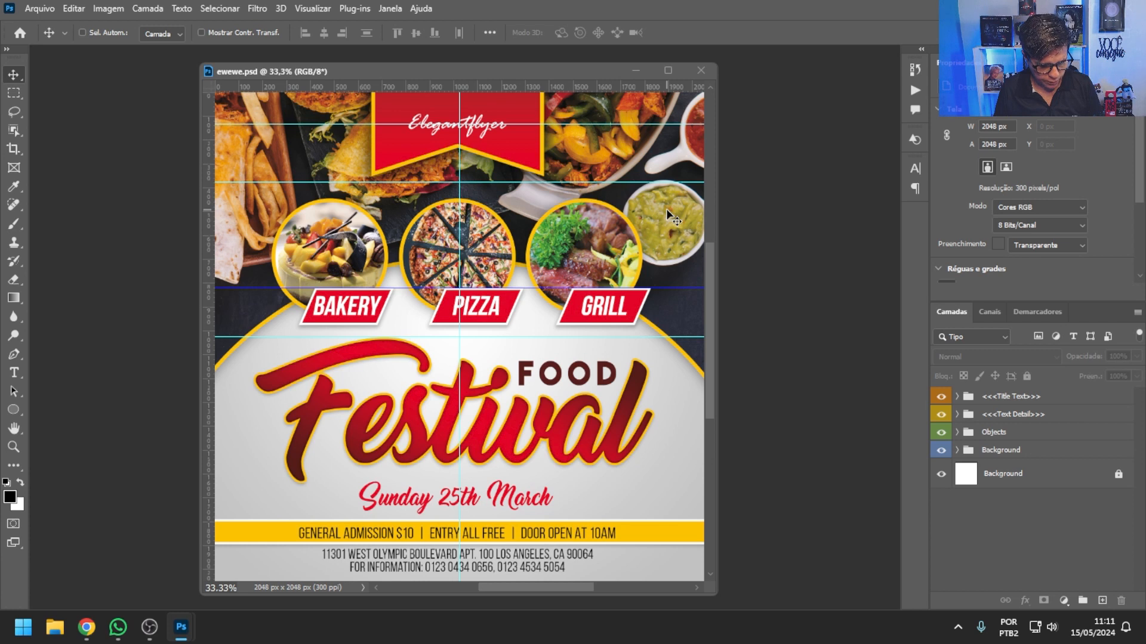
Step: Merge all visible layers of the flyer with the <<<Title Text>>> group selected, and undo the merge
click(1068, 396)
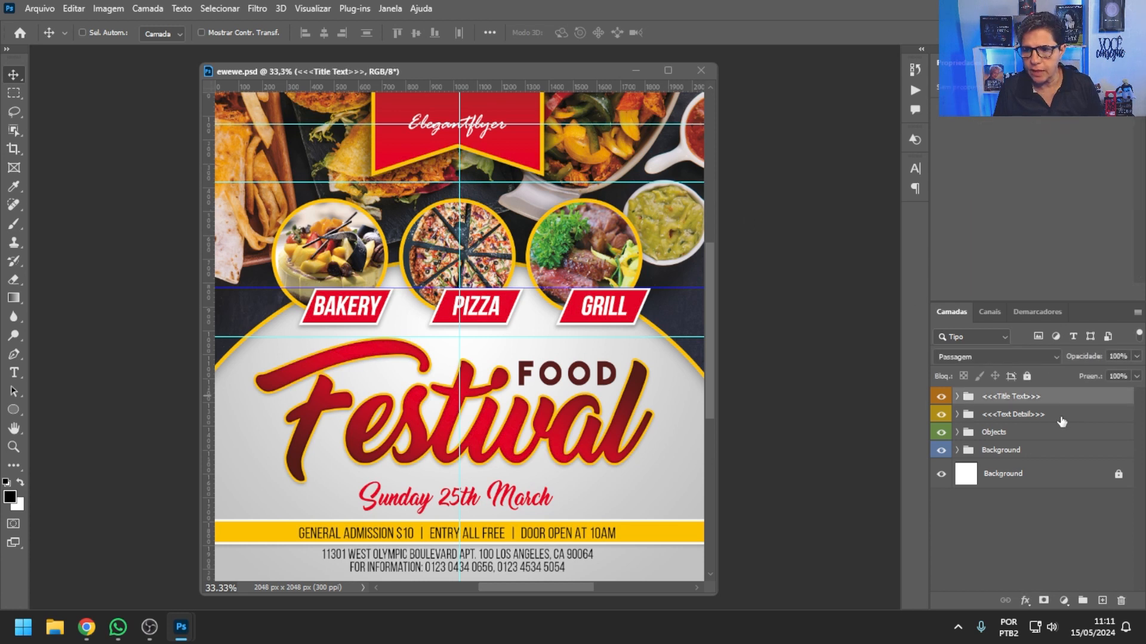
key(ctrl+shift)
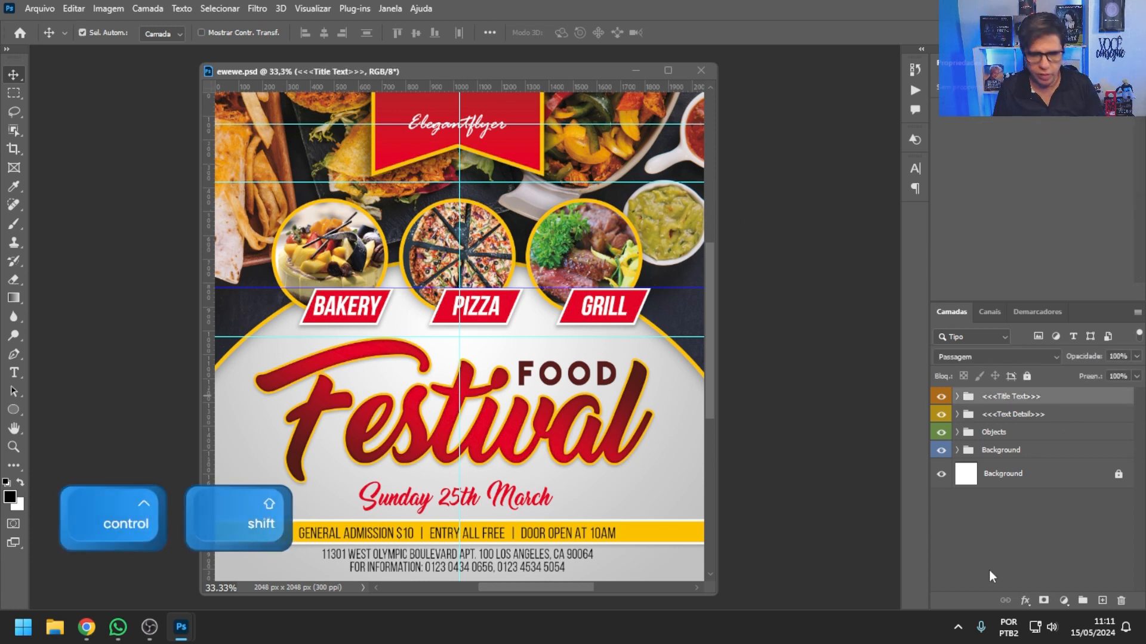
key(ctrl+shift+e)
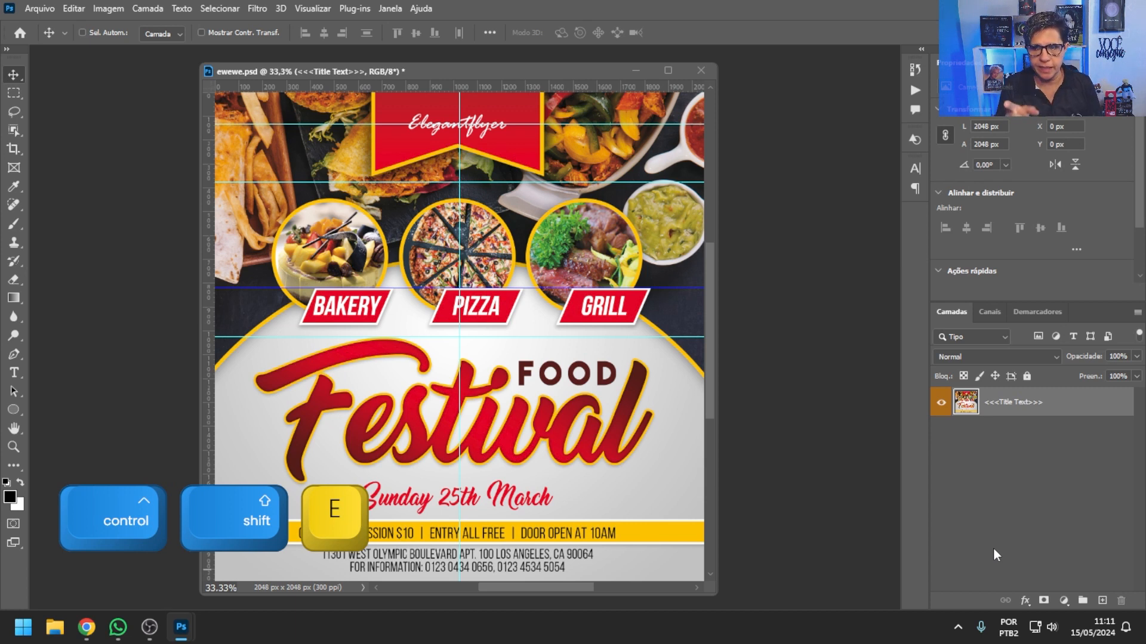
key(ctrl+z)
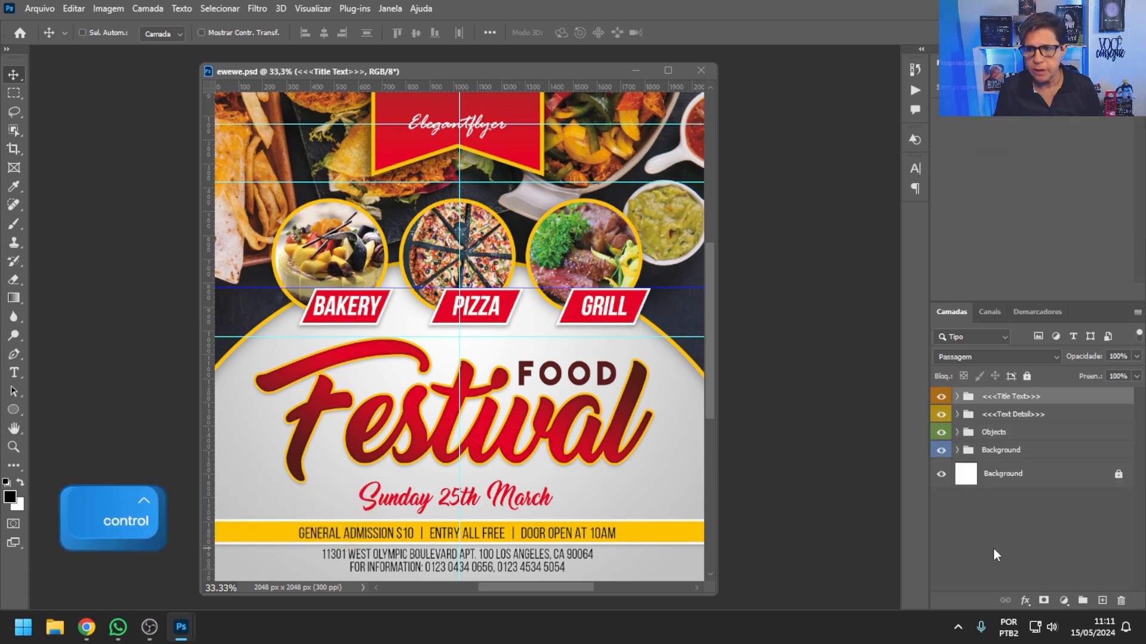
key(ctrl+z)
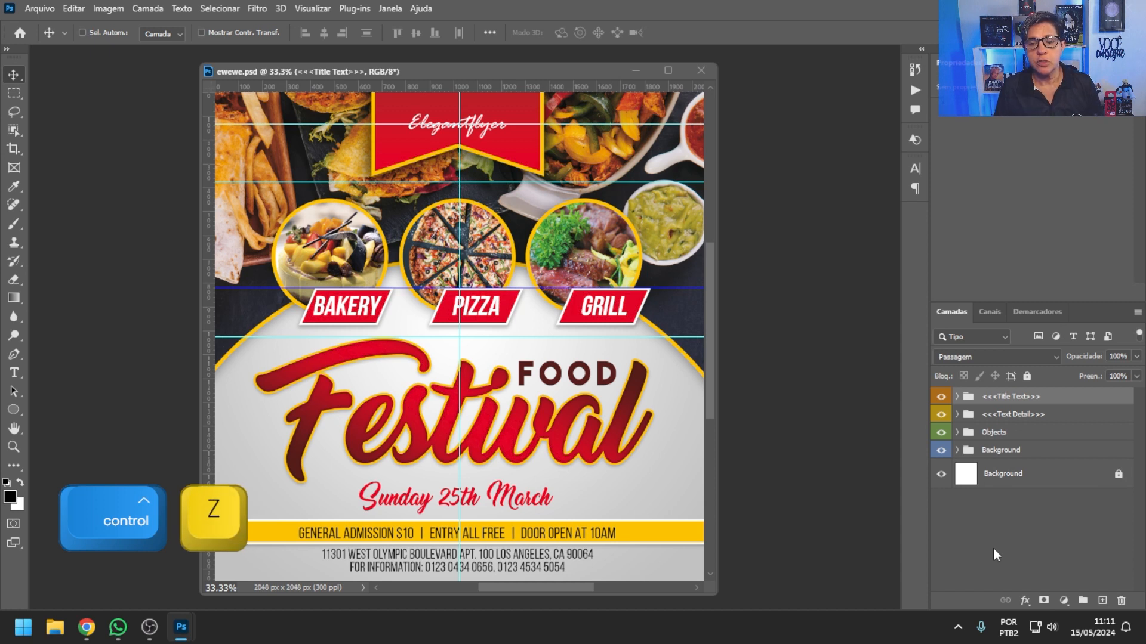